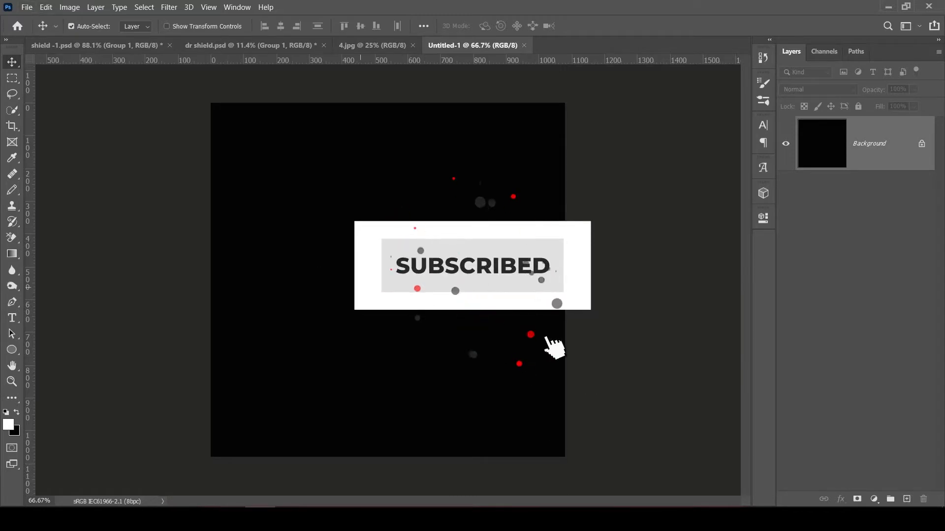
click(27, 6)
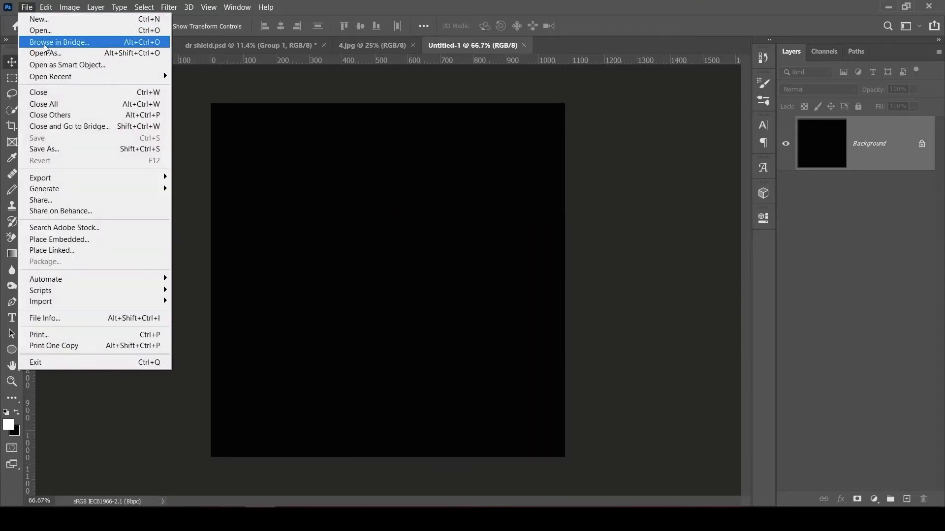
click(57, 21)
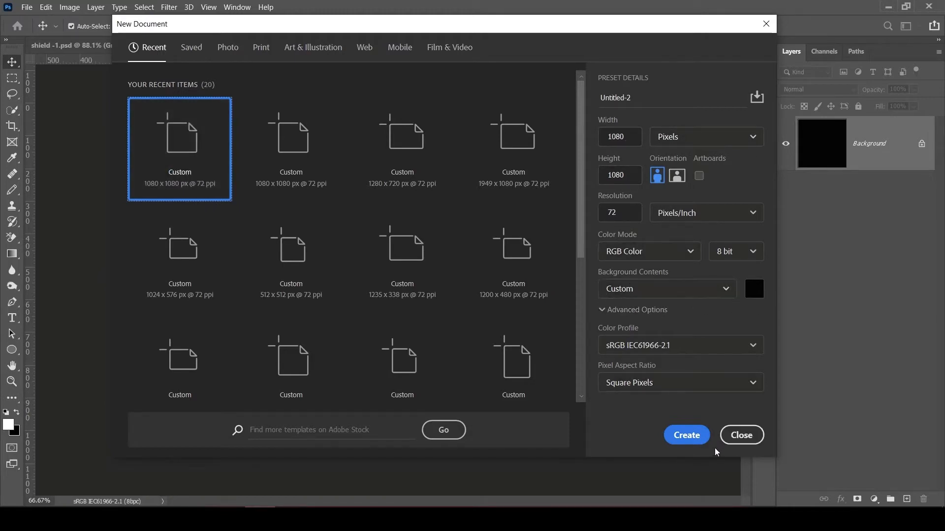
click(687, 436)
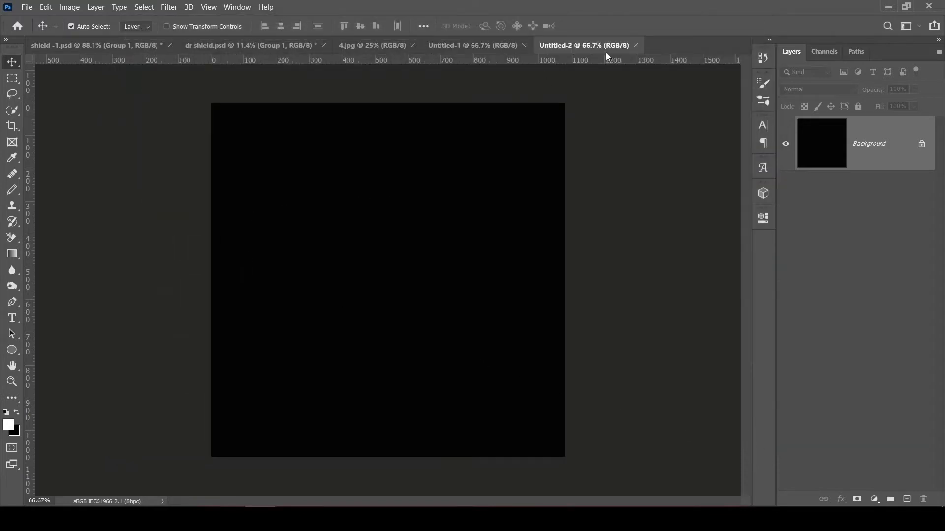
click(638, 45)
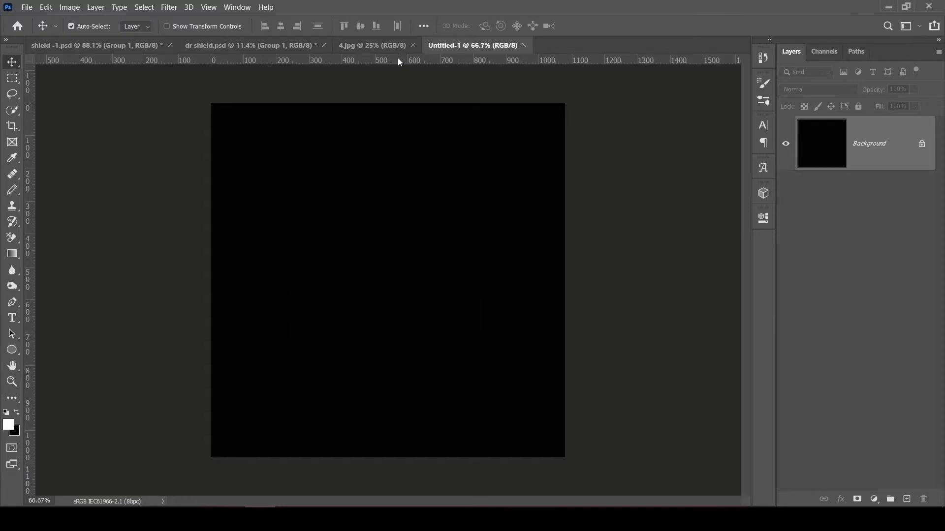
- Place a horizontal guide at about 525 px and a vertical guide at about 540 px, crossing near the canvas centre
drag(398, 59, 386, 275)
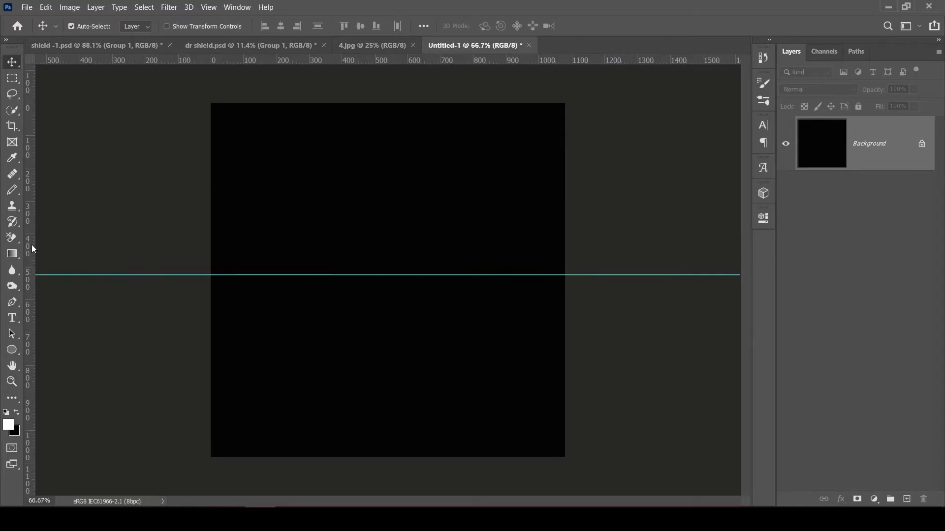
drag(33, 249, 392, 273)
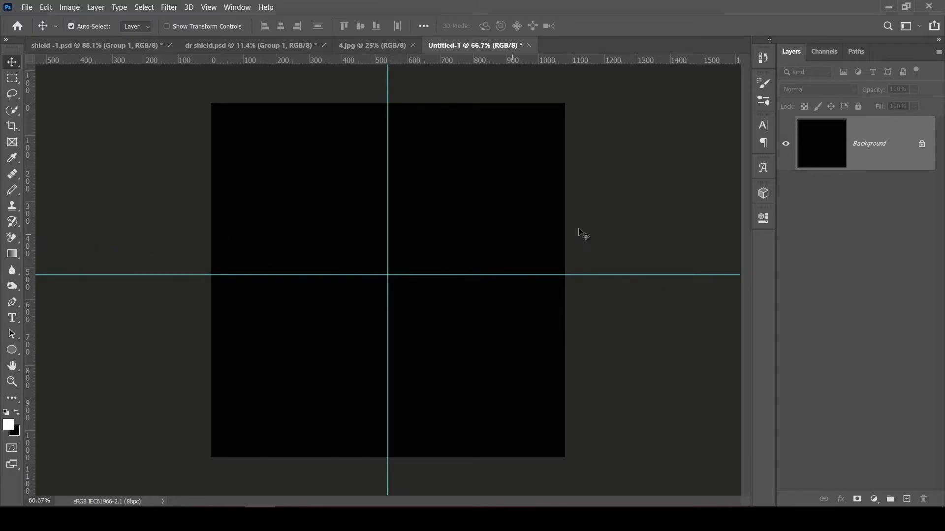
- Set up the Ellipse tool in Shape mode with no fill and a white 8 px stroke
click(13, 353)
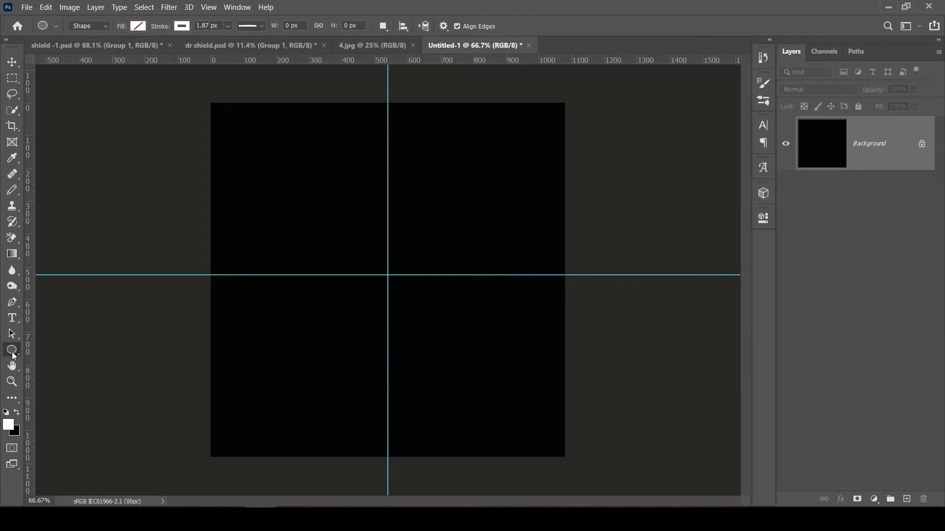
right_click(14, 355)
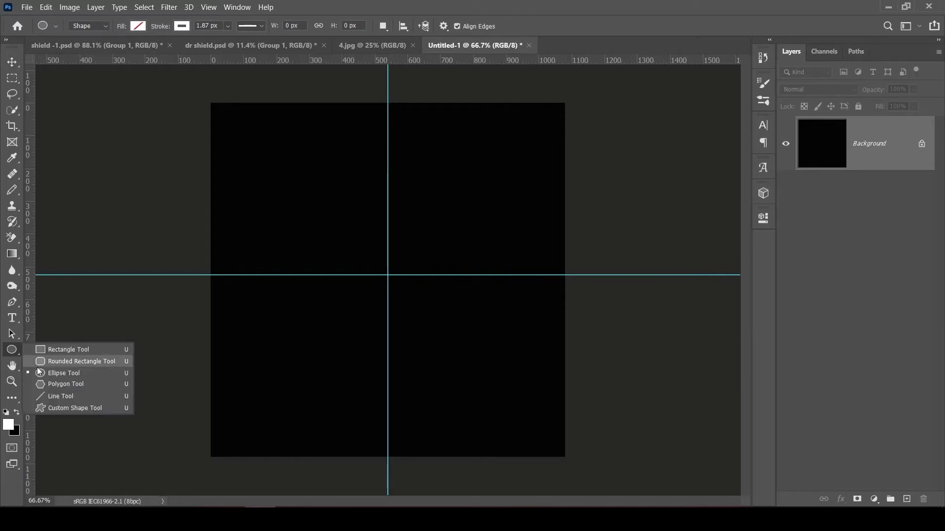
click(54, 371)
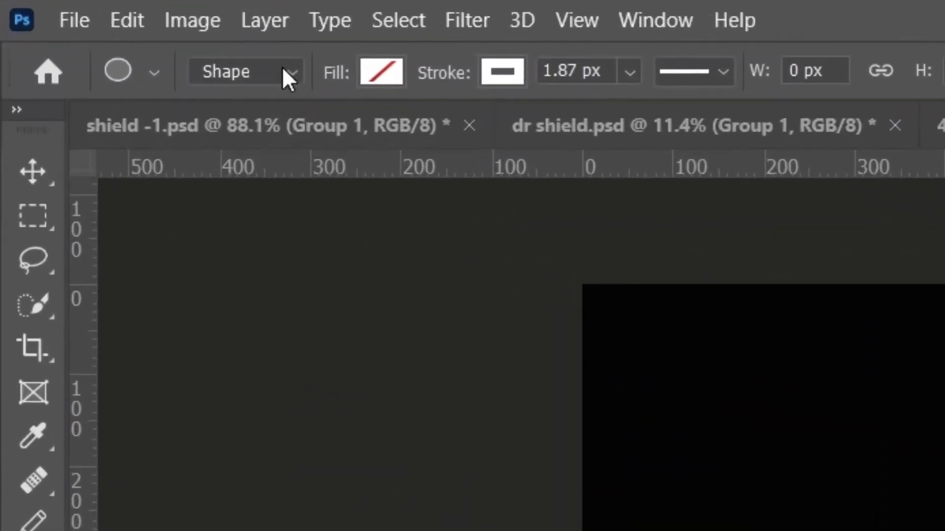
click(284, 77)
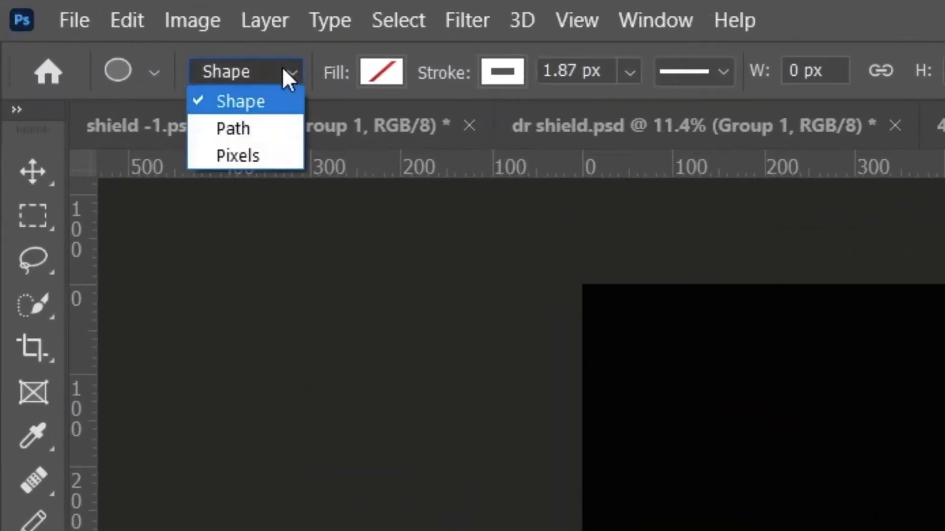
click(274, 98)
click(382, 69)
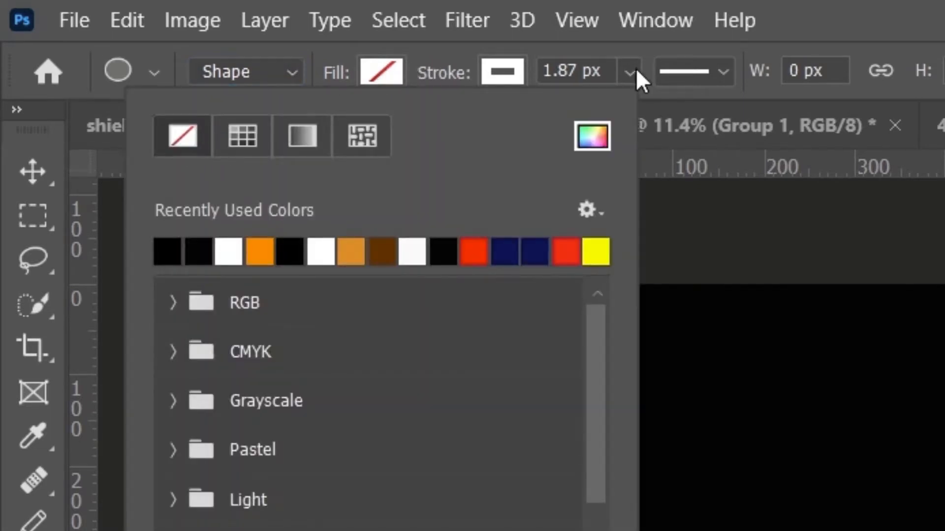
click(843, 19)
click(497, 74)
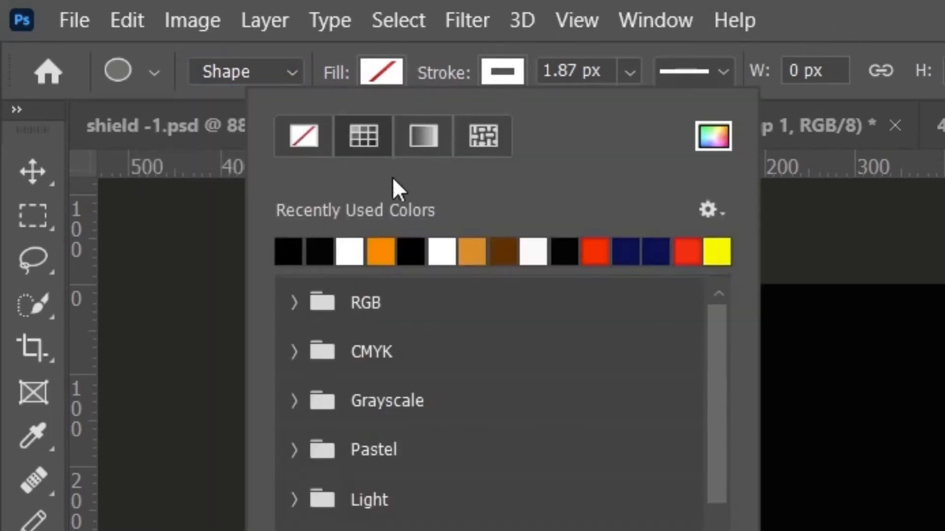
click(351, 250)
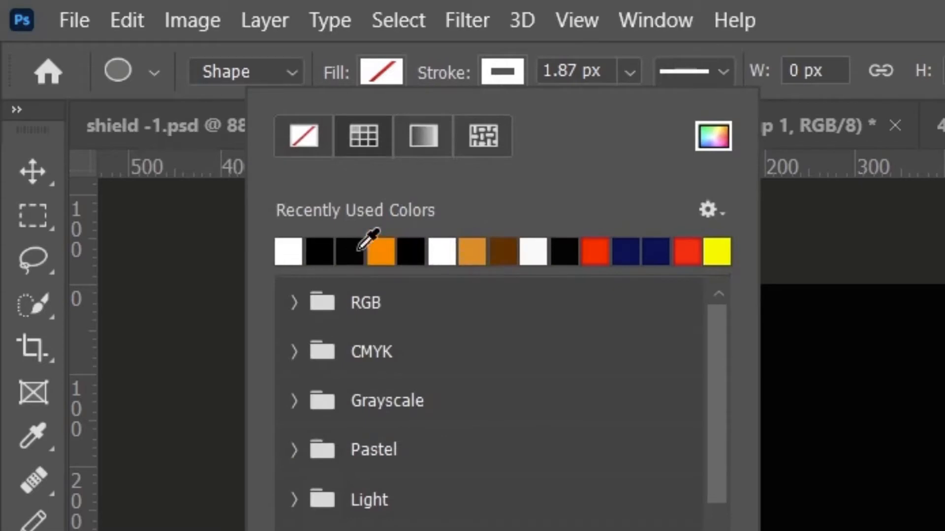
click(890, 3)
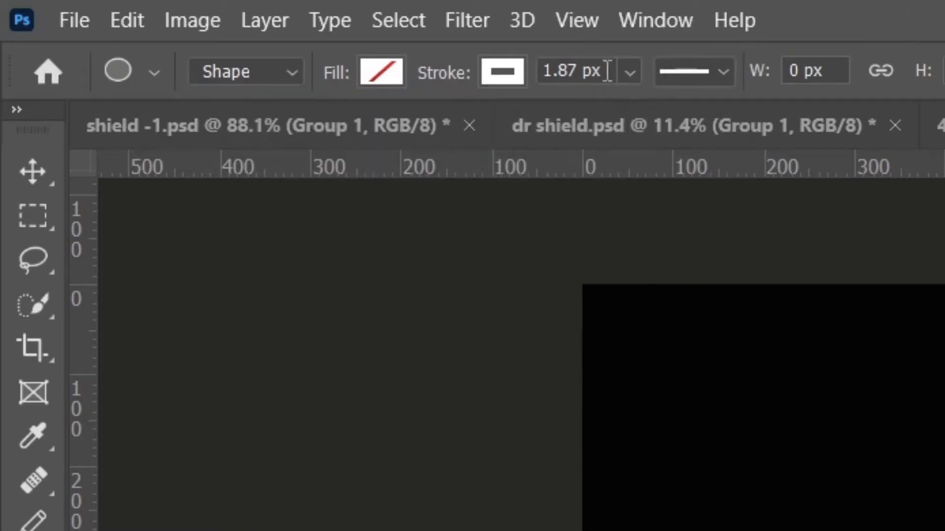
drag(607, 70, 511, 86)
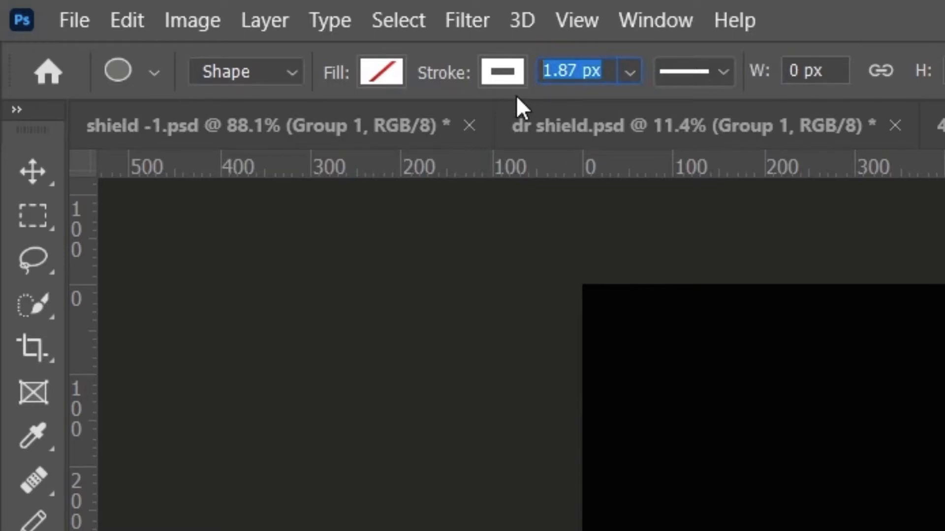
text(8)
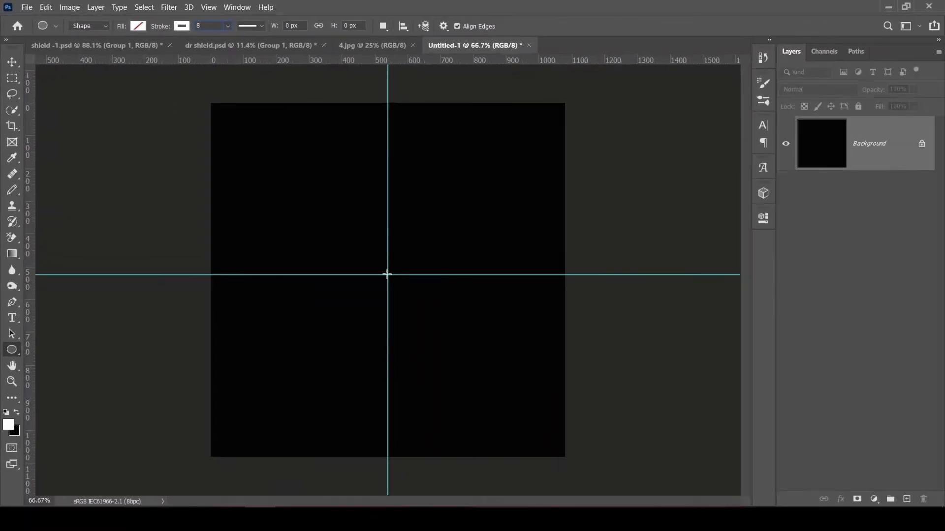
- Draw a circle about 1002 px wide centred on the guide intersection and make its stroke thinner
mouse_move(387, 274)
mouse_down()
mouse_move(326, 198)
mouse_move(199, 111)
mouse_up()
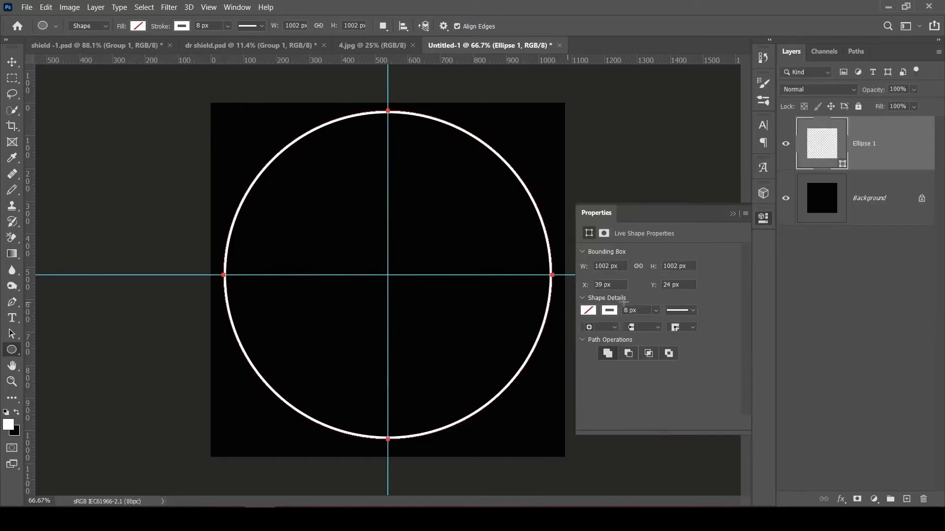
click(732, 214)
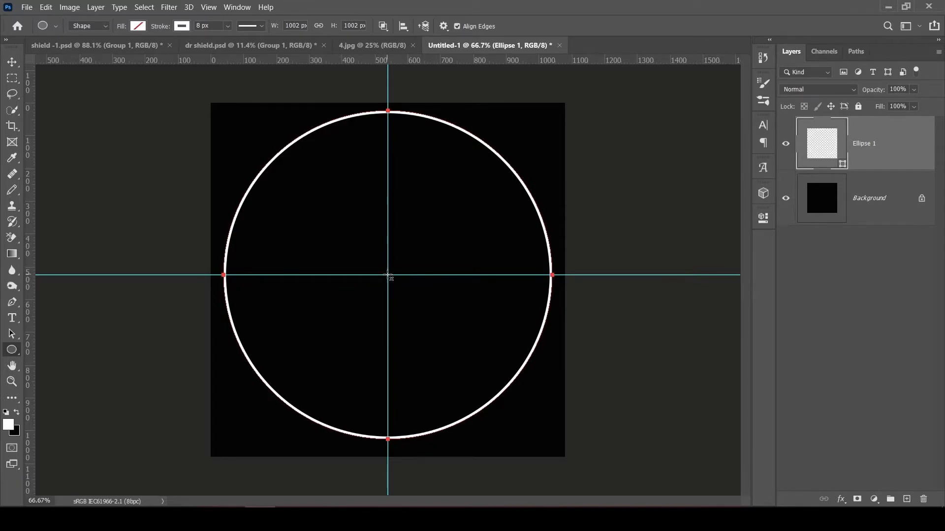
key(v)
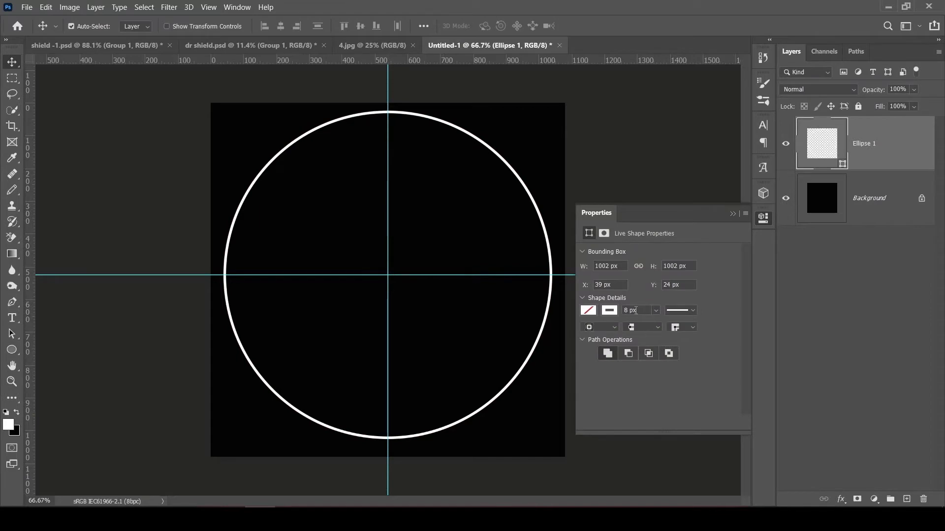
drag(639, 310, 621, 311)
key(Return)
- Add a layer and draw a smaller concentric circle about 744 px wide from the guide intersection, keeping the 8 px stroke
click(907, 499)
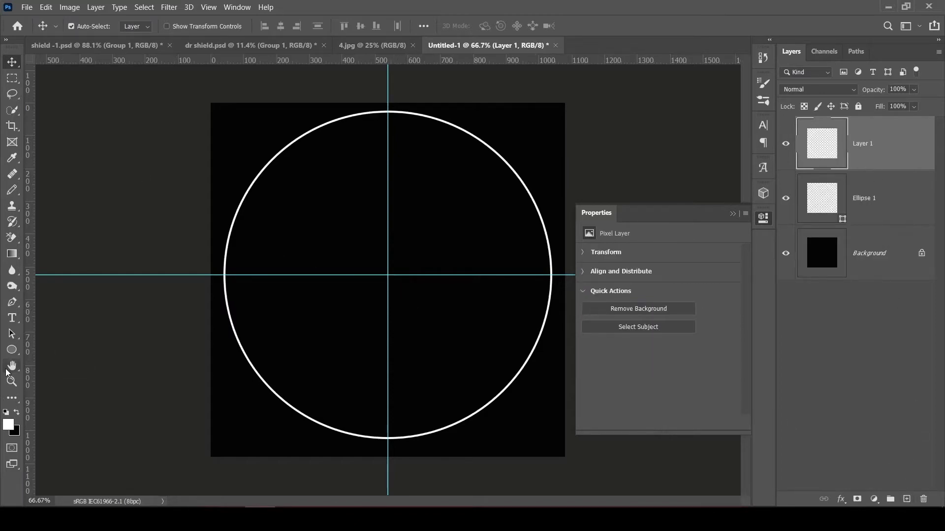
click(11, 350)
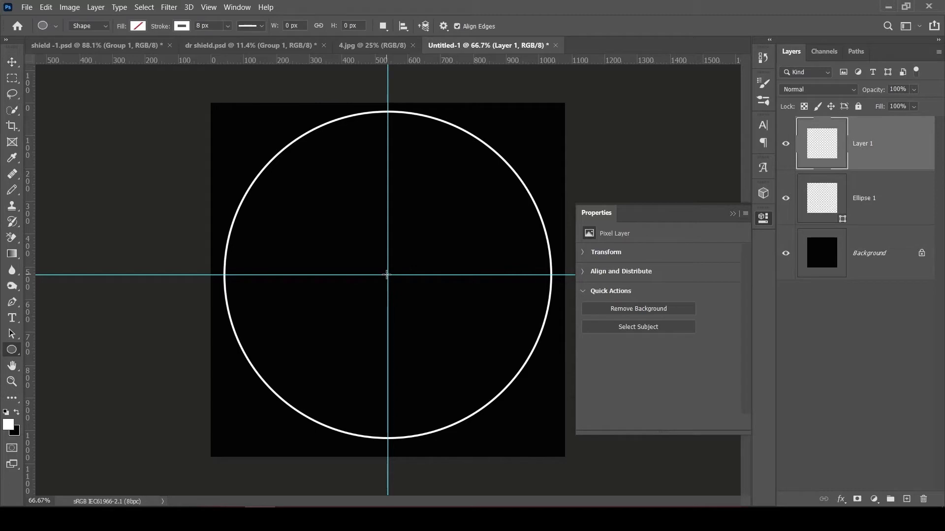
drag(387, 274, 251, 153)
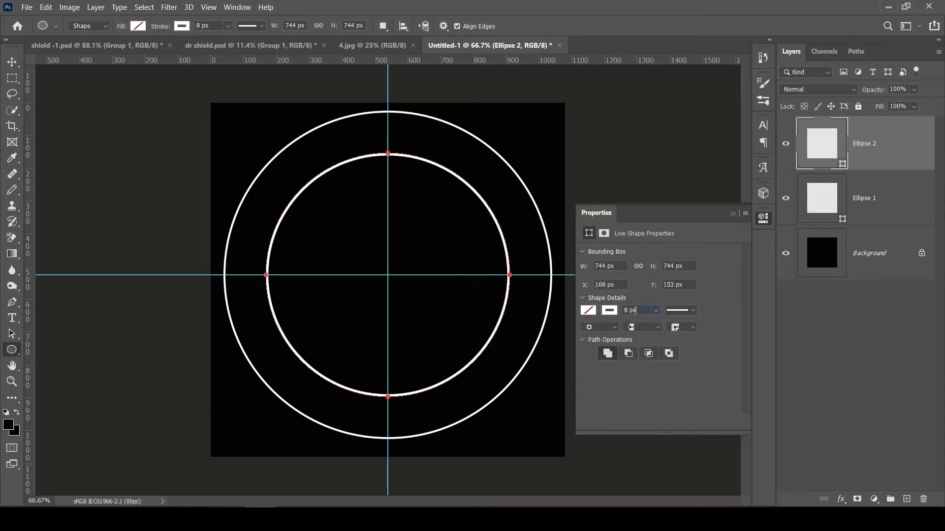
drag(636, 310, 625, 311)
click(733, 212)
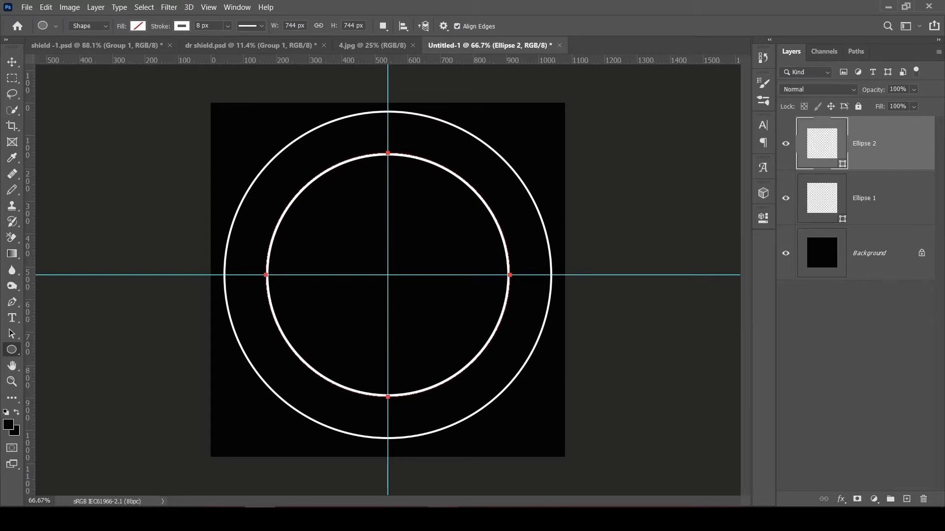
- Draw a square about 498 px wide centred on the guide intersection and set its stroke to 6 px
right_click(12, 350)
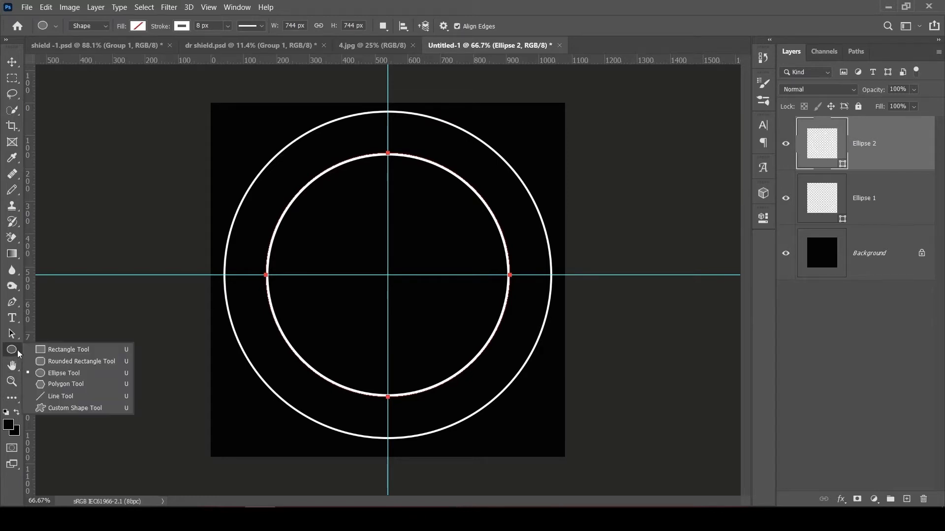
click(45, 350)
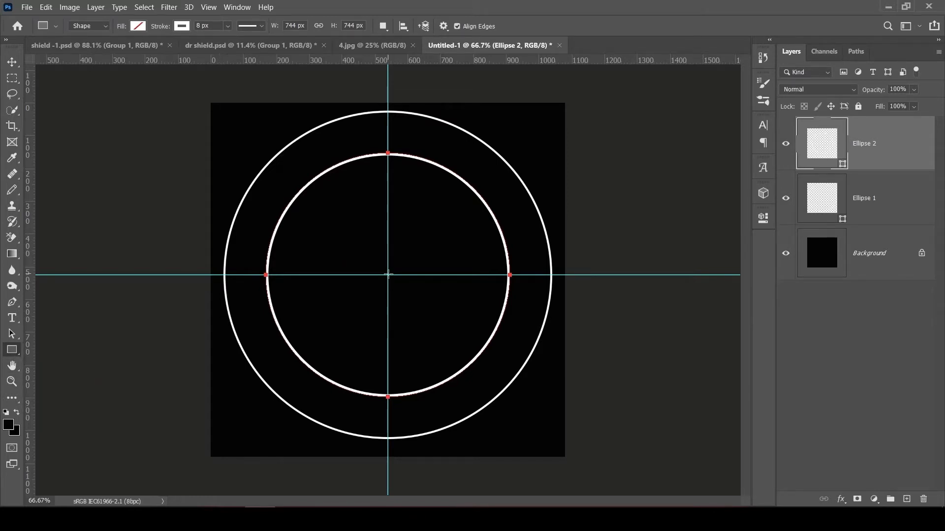
mouse_move(388, 275)
mouse_down()
mouse_move(366, 234)
mouse_move(306, 168)
mouse_up()
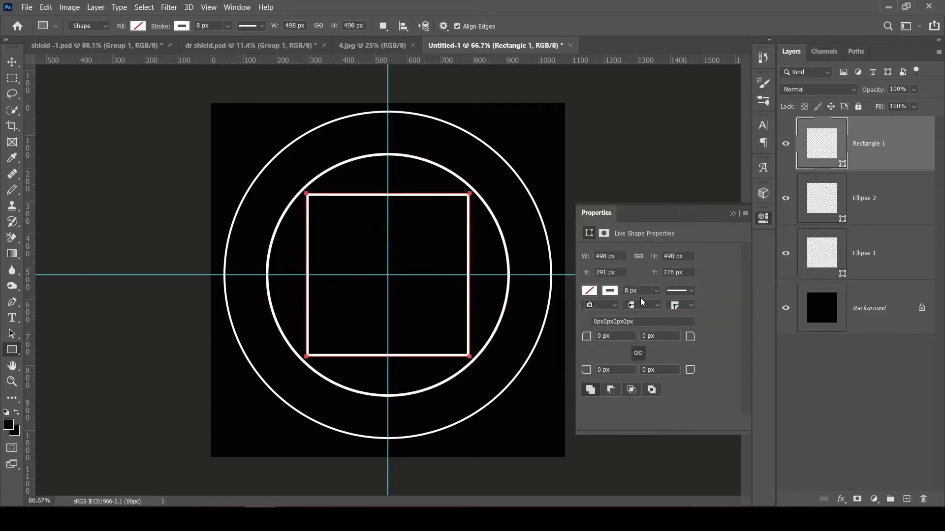
click(641, 290)
text(6)
click(734, 213)
key(v)
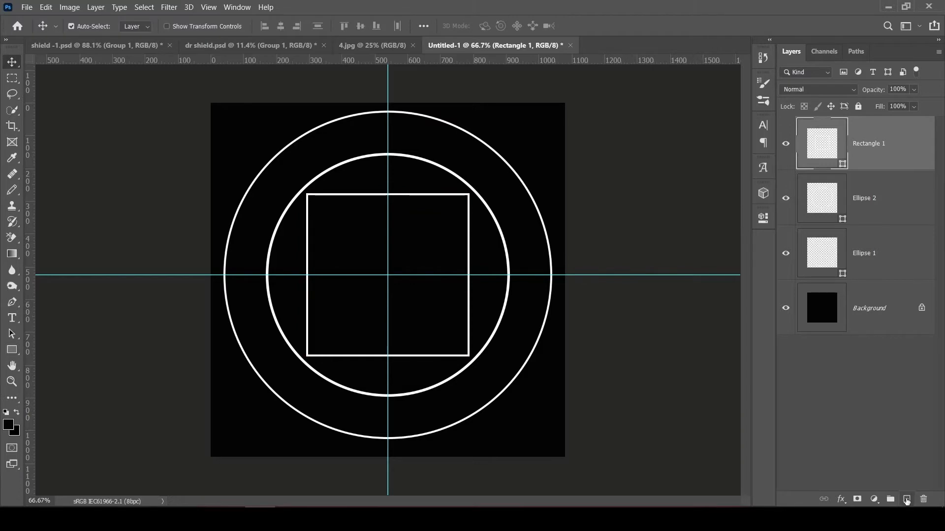
- Duplicate the square's layer and rotate the copy by about 46° around its centre
click(907, 499)
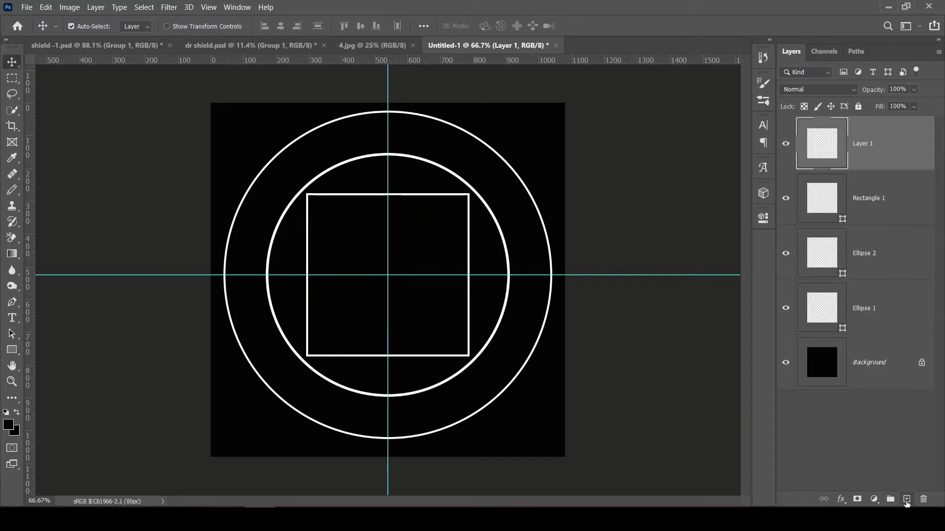
key(ctrl+z)
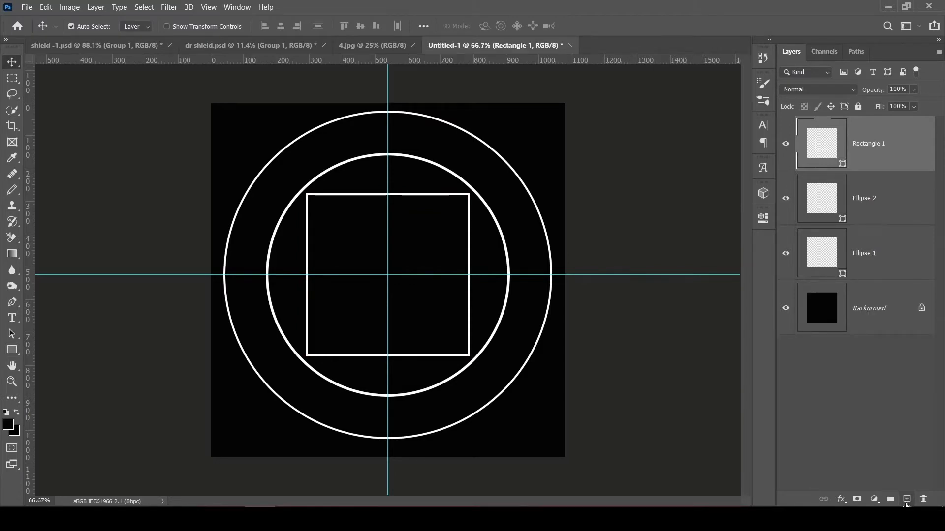
key(ctrl+j)
key(t)
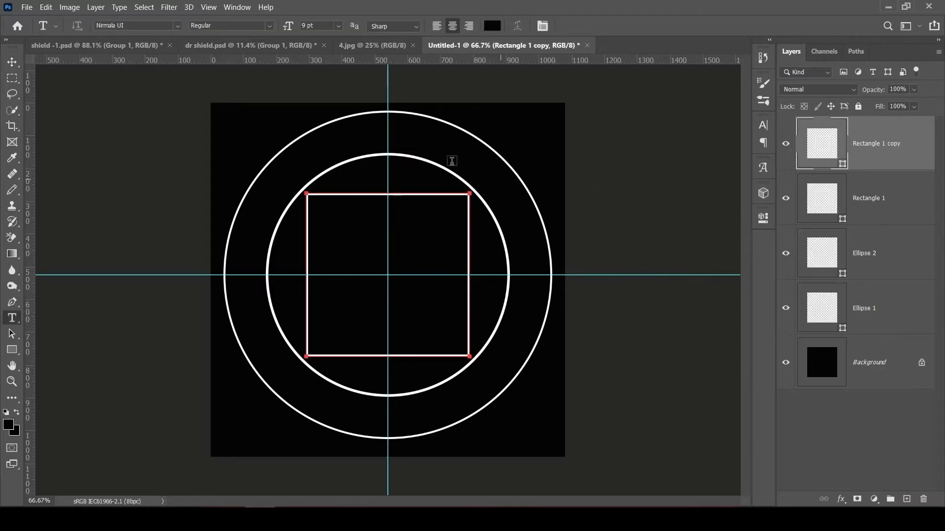
click(12, 62)
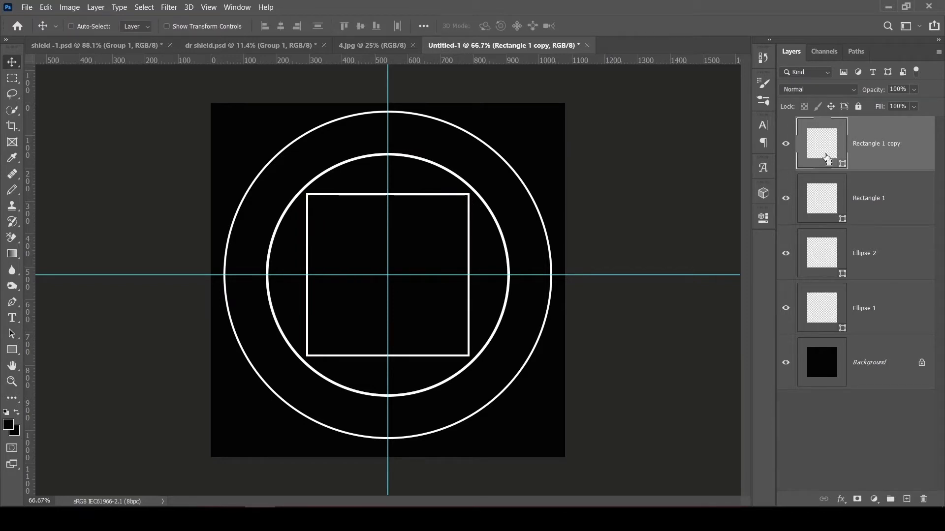
key(ctrl+t)
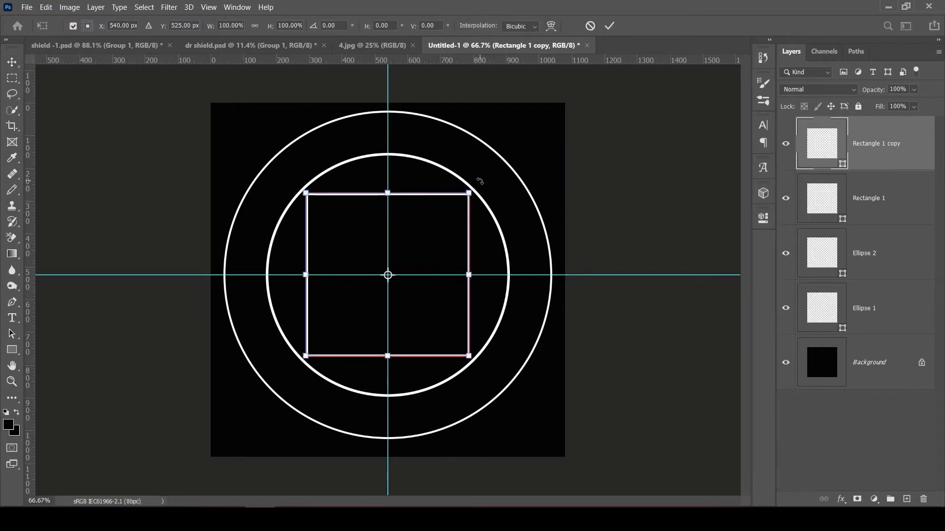
drag(479, 182, 513, 276)
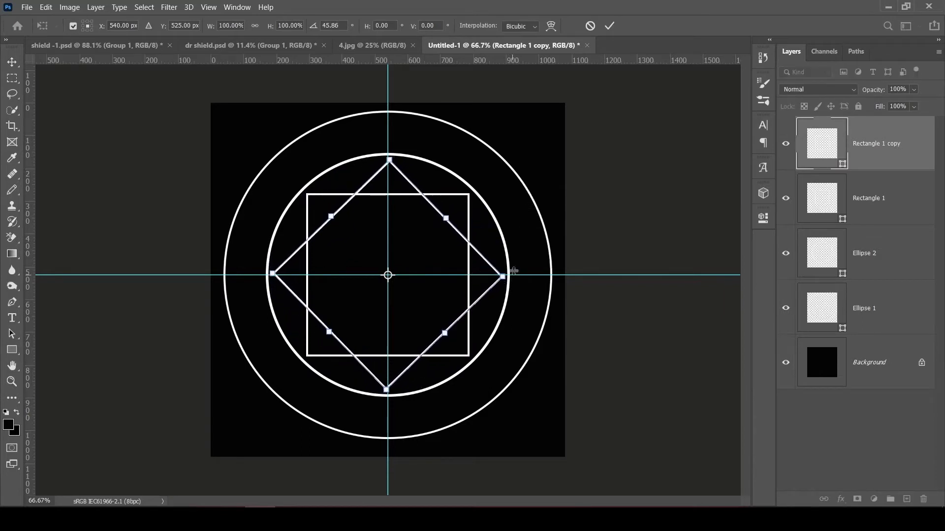
click(609, 25)
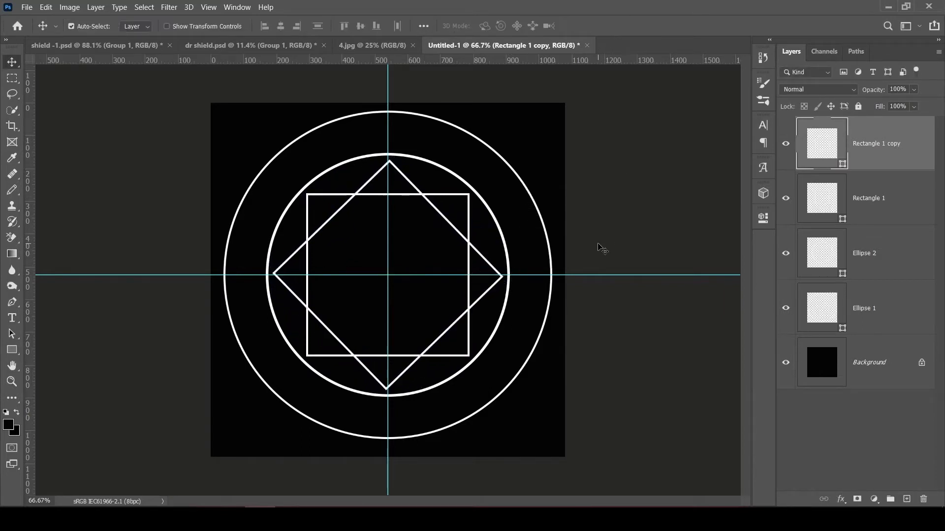
- Scale the two overlapping squares down together around the guide intersection to an overall size of about 640 px
shift+click(869, 205)
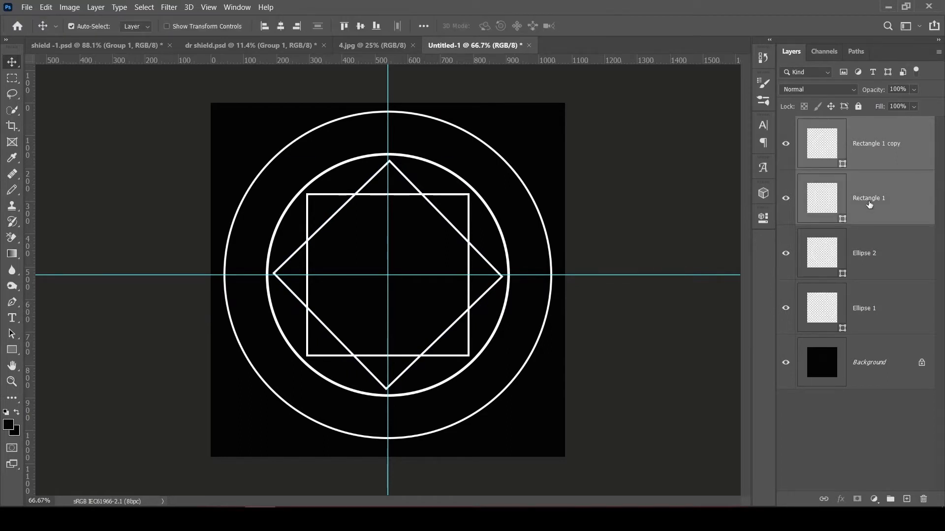
key(ctrl+t)
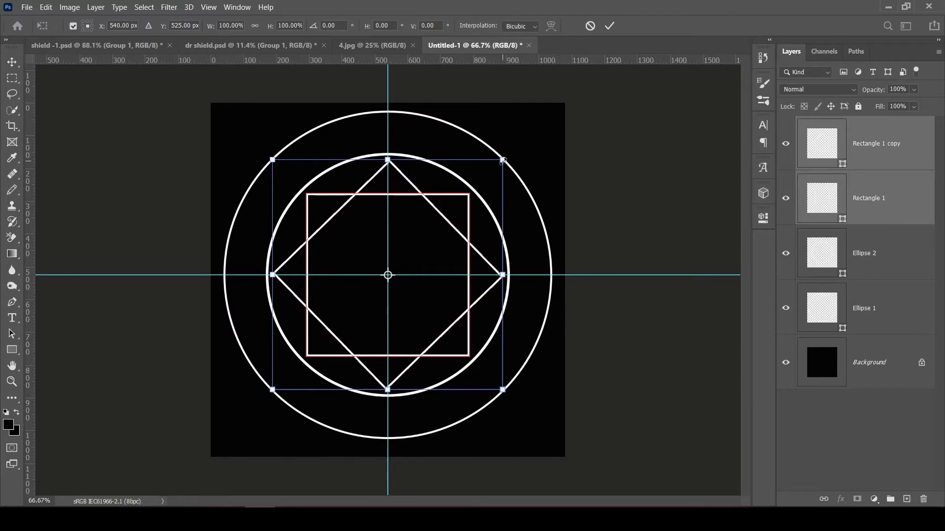
drag(502, 160, 492, 171)
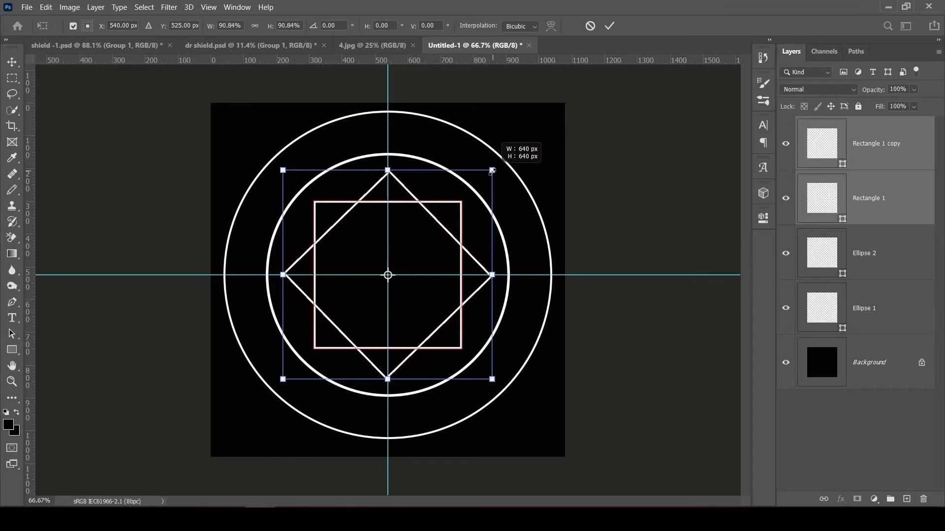
click(609, 26)
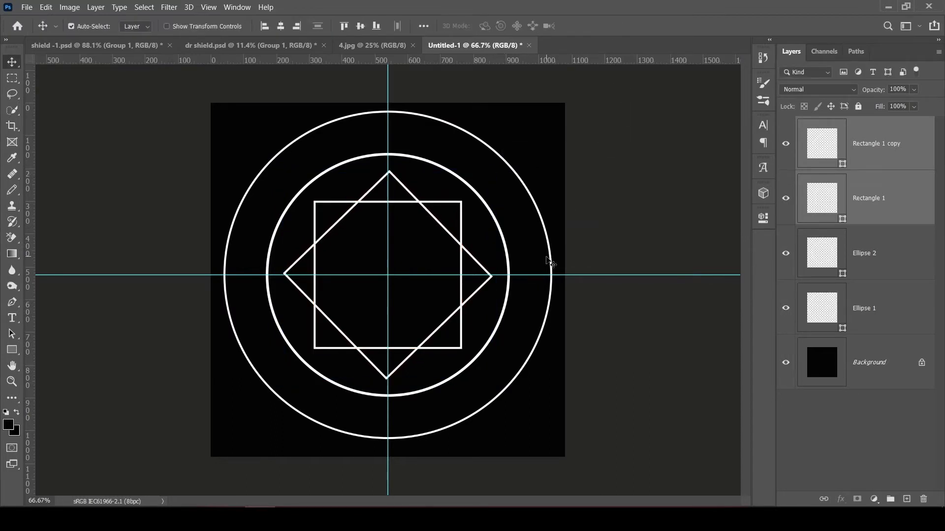
- Duplicate the rotated square's layer and turn the copy around its centre to add a third overlapping square
click(868, 144)
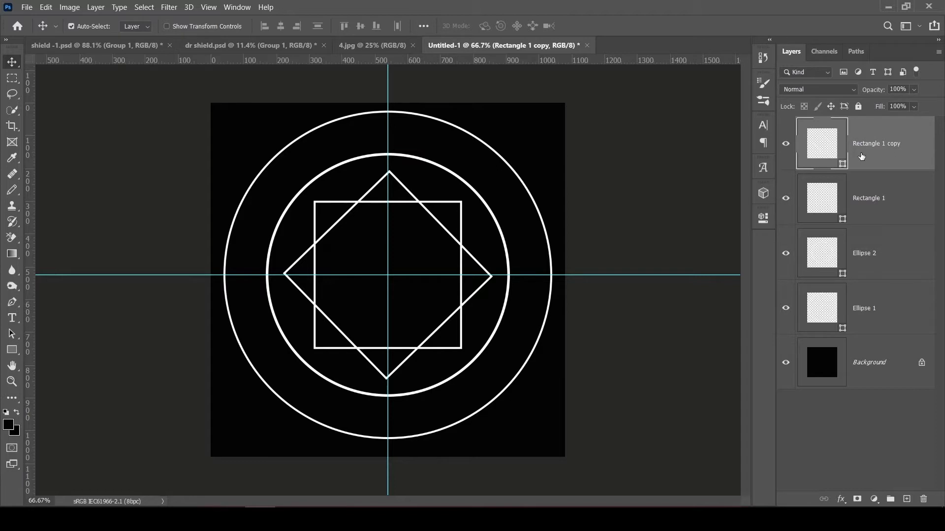
key(ctrl+j)
drag(593, 177, 526, 246)
key(Return)
- Duplicate the newest square's layer and rotate the copy by about 38° around its centre
key(ctrl+j)
key(ctrl+t)
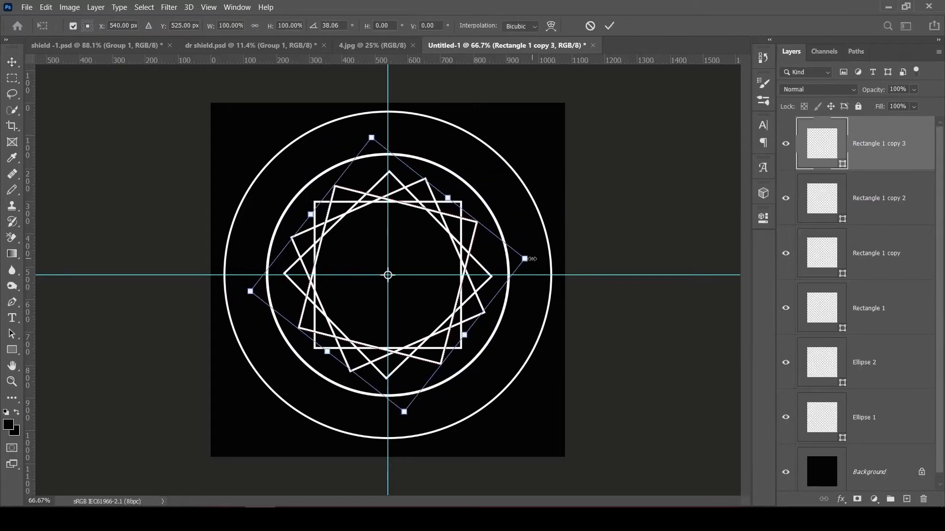
click(609, 25)
- Make one more copy of the topmost square and rotate it by about 19° around its centre
key(ctrl+j)
key(ctrl+t)
drag(499, 176, 507, 248)
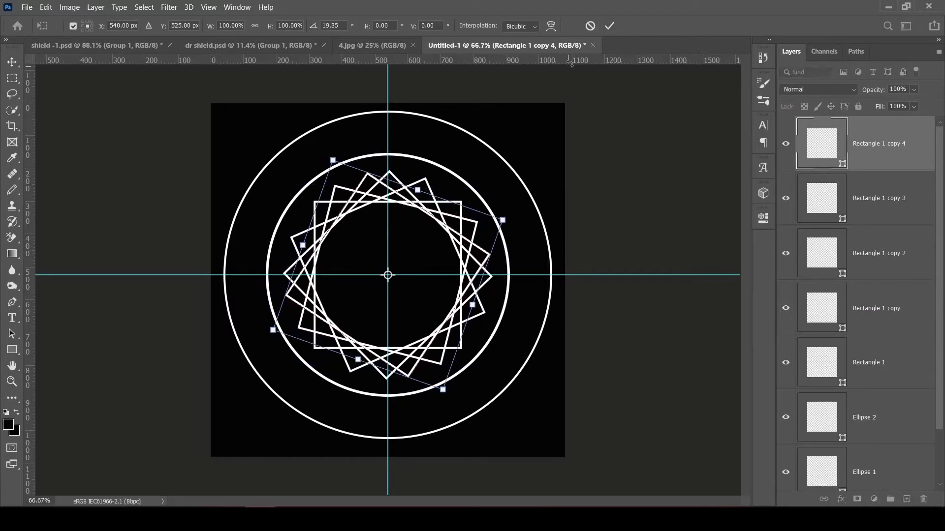
key(Return)
- Group all five square layers and name the group "square"
click(868, 364)
shift+click(870, 148)
key(ctrl+g)
double_click(832, 123)
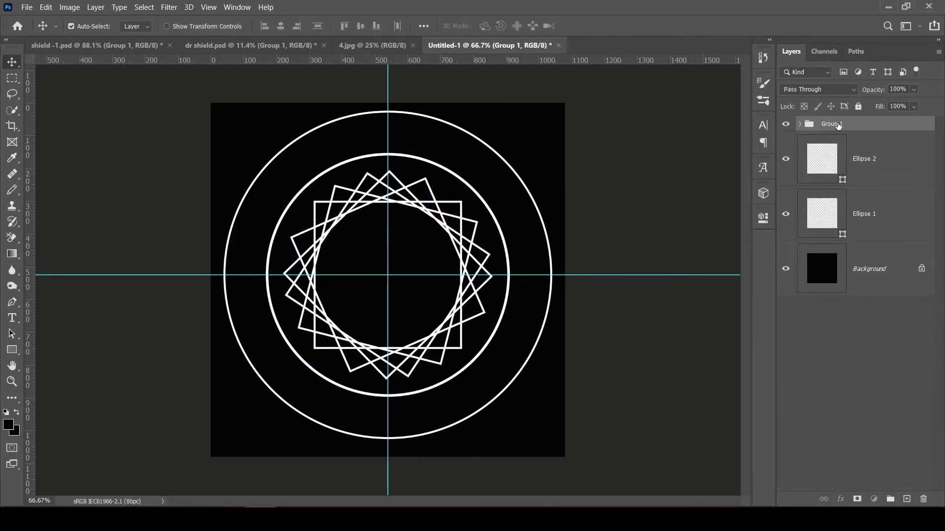
text(square)
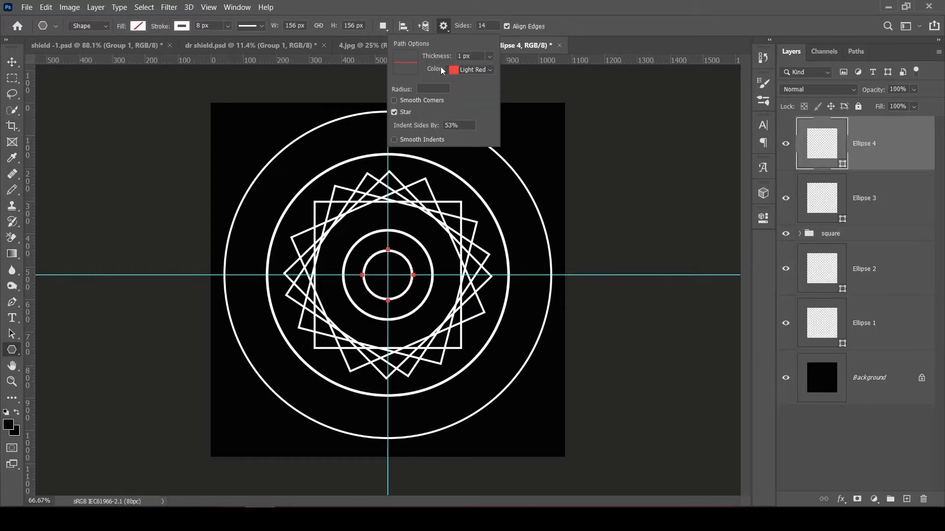
- Draw a 14-sided star about 132 x 135 px inside the innermost circle, with sides indented 53% and a 4 px stroke
click(394, 113)
click(394, 113)
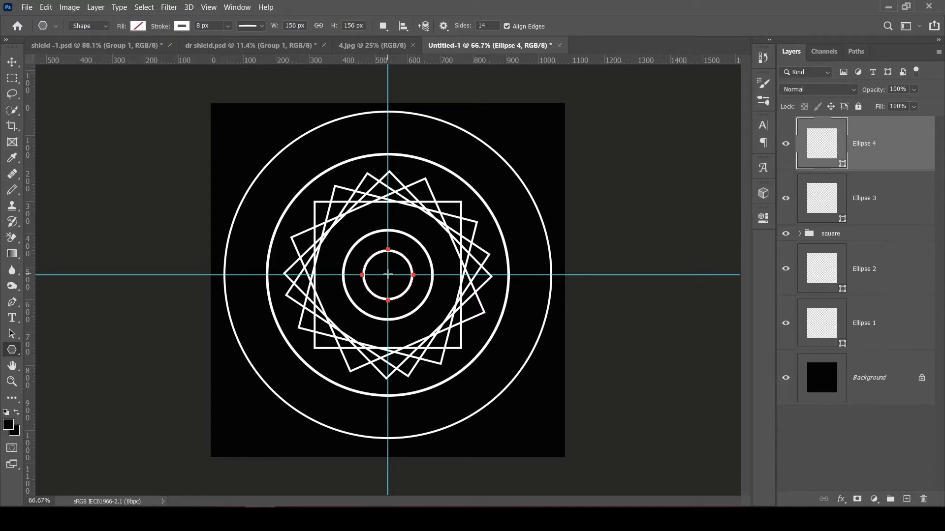
drag(387, 274, 381, 254)
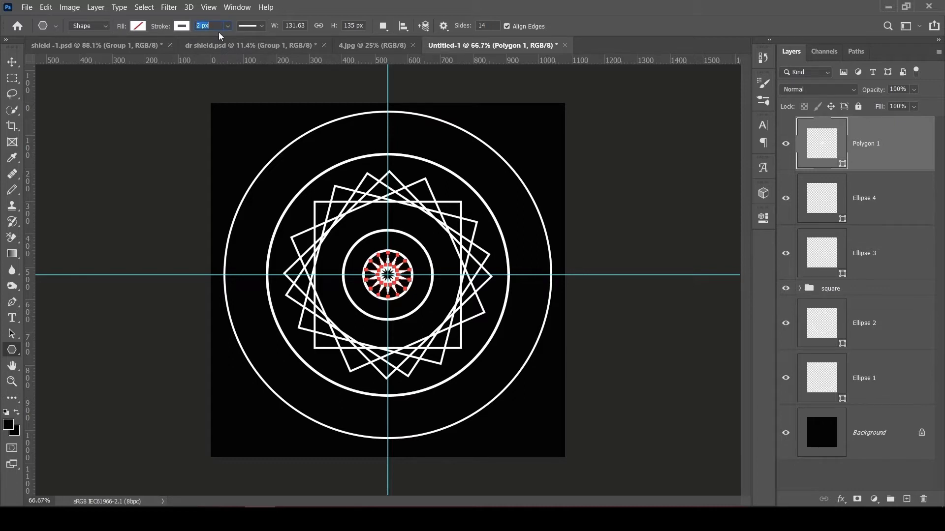
key(v)
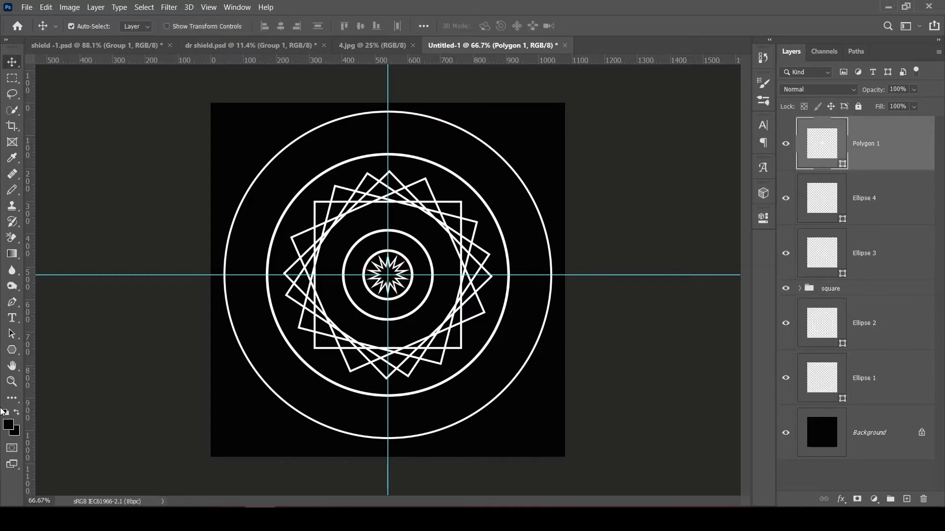
- Add a new layer and draw a circular path about 882 px wide from the guide intersection with the Ellipse tool in Path mode
right_click(16, 354)
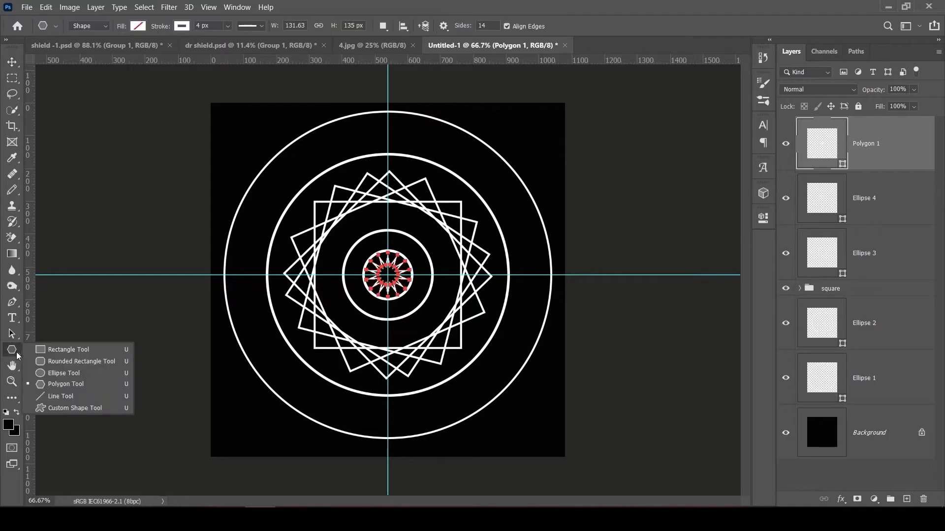
click(44, 373)
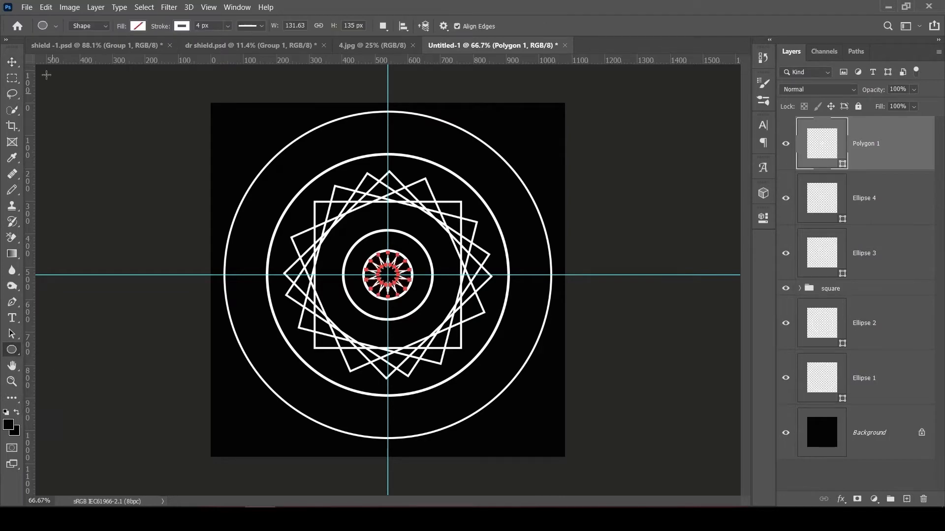
click(105, 25)
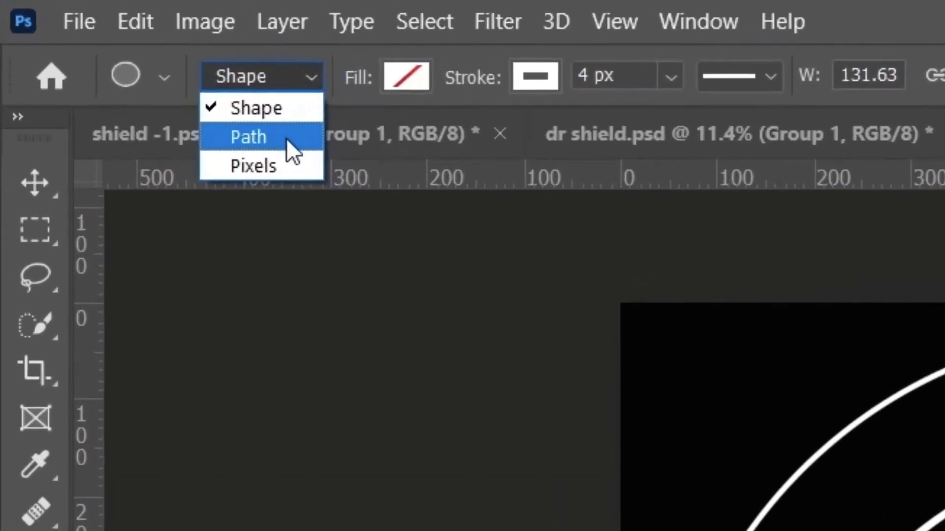
click(285, 137)
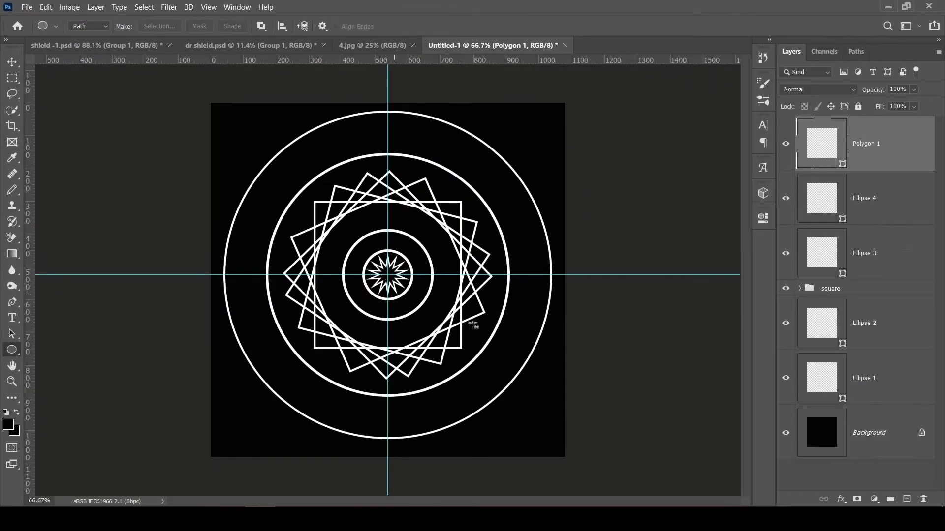
click(907, 499)
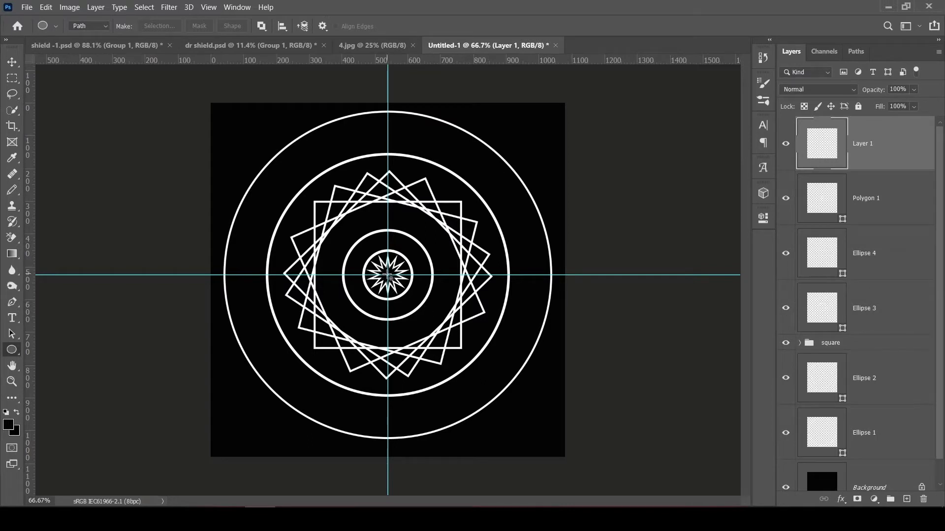
drag(388, 274, 180, 132)
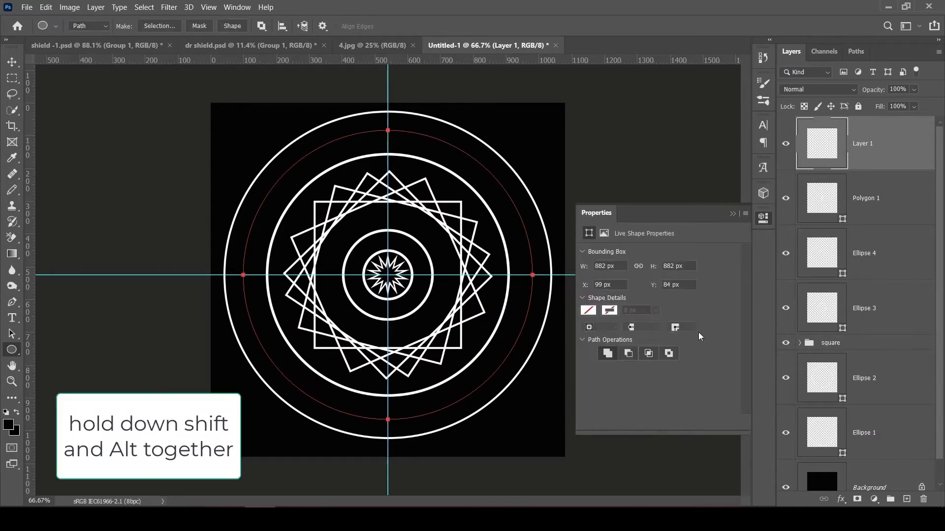
click(731, 214)
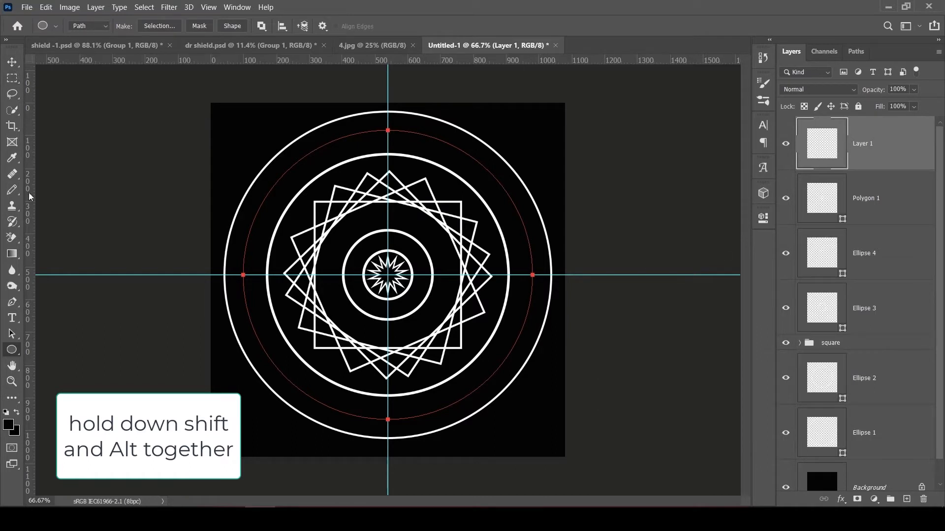
- Start horizontal text on the upper part of the circular path and open the Character settings
click(12, 317)
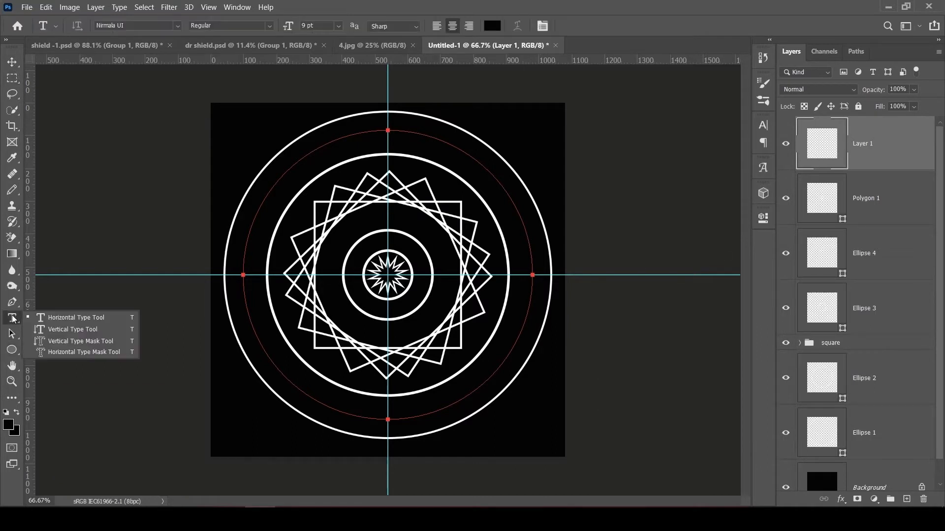
click(52, 322)
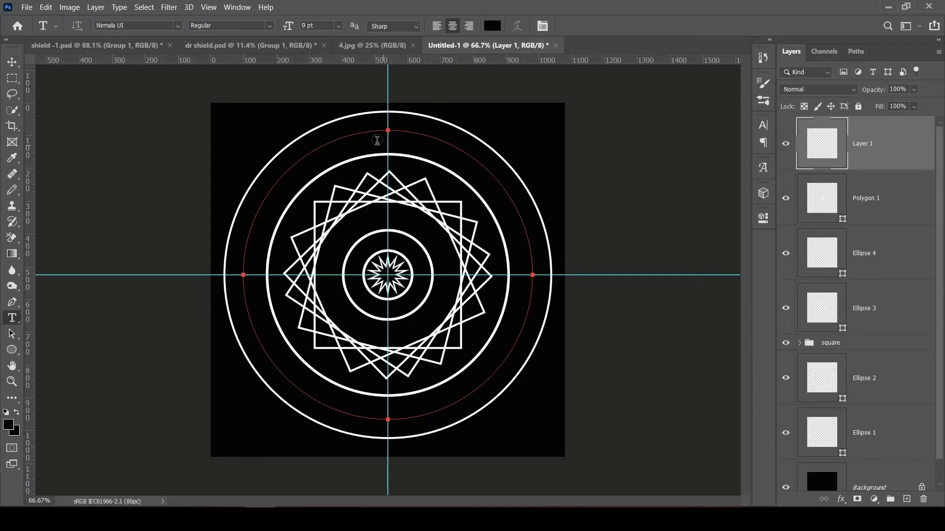
click(350, 134)
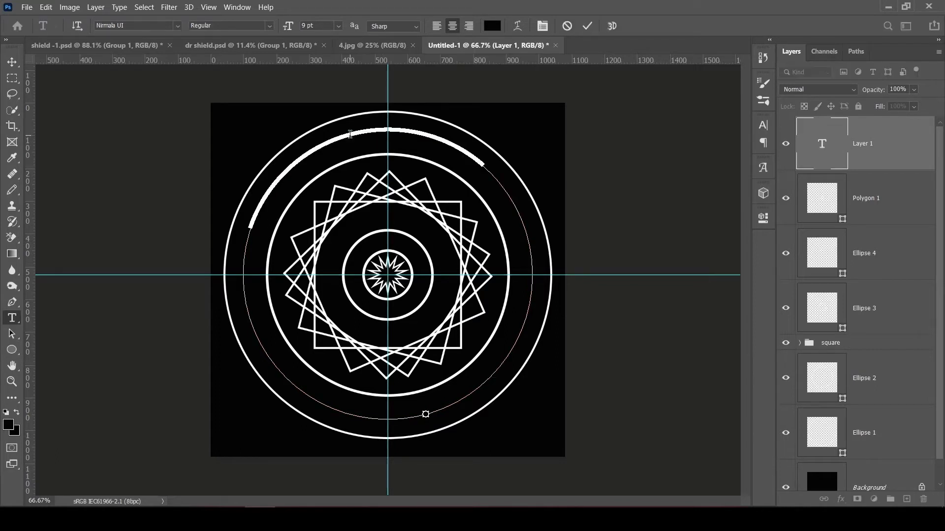
click(763, 126)
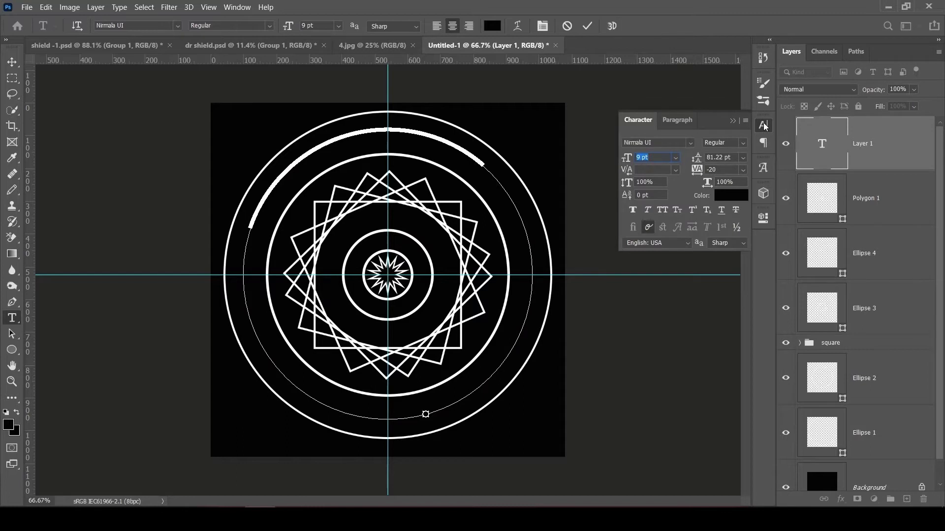
click(691, 143)
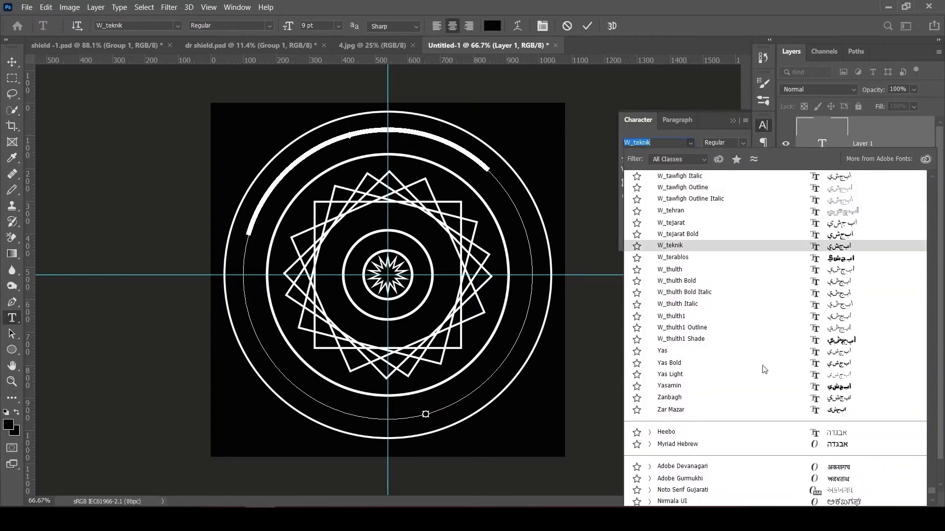
scroll(729, 310, down, 2)
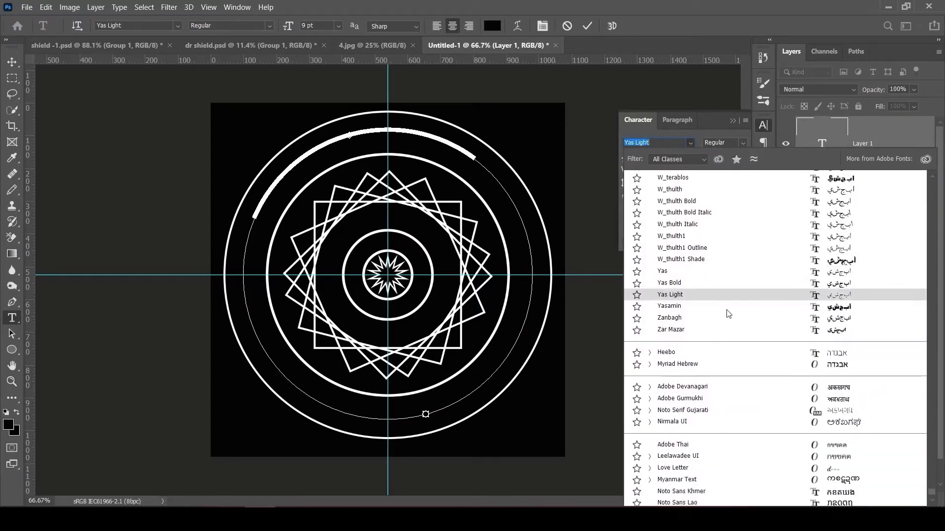
scroll(728, 312, up, 3)
scroll(728, 311, up, 3)
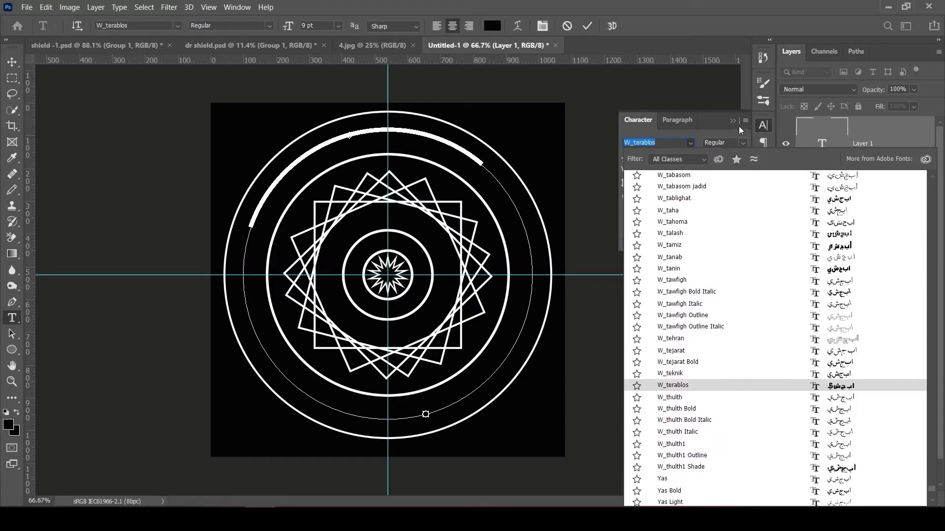
key(Escape)
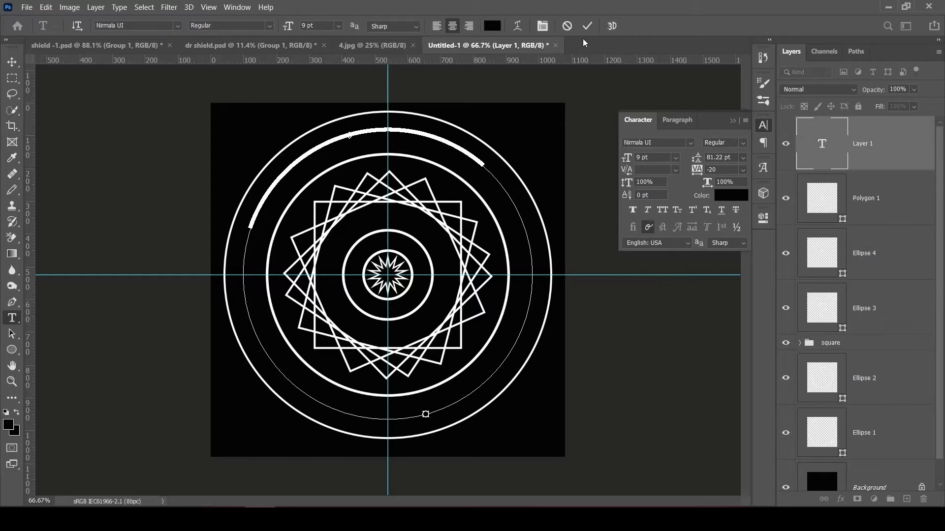
key(BackSpace)
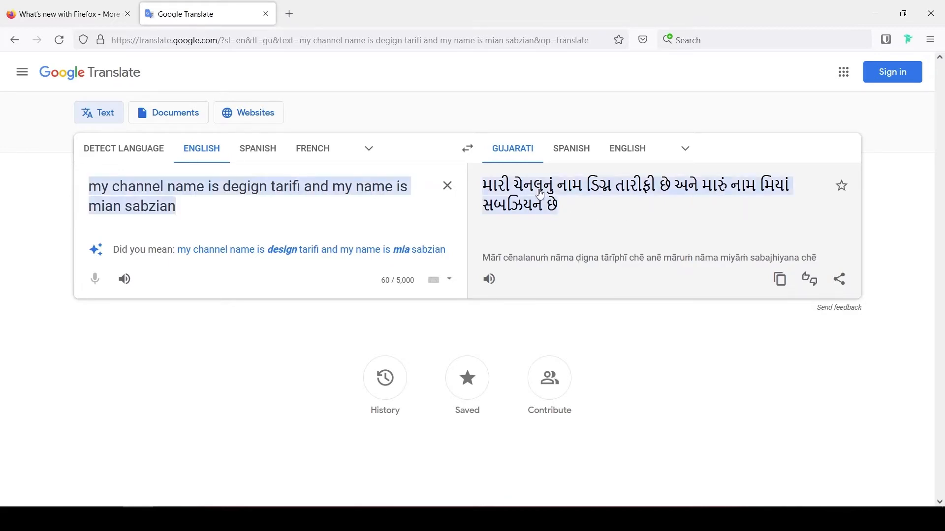
- Copy the Gujarati translation from Google Translate and switch back to Photoshop
click(781, 280)
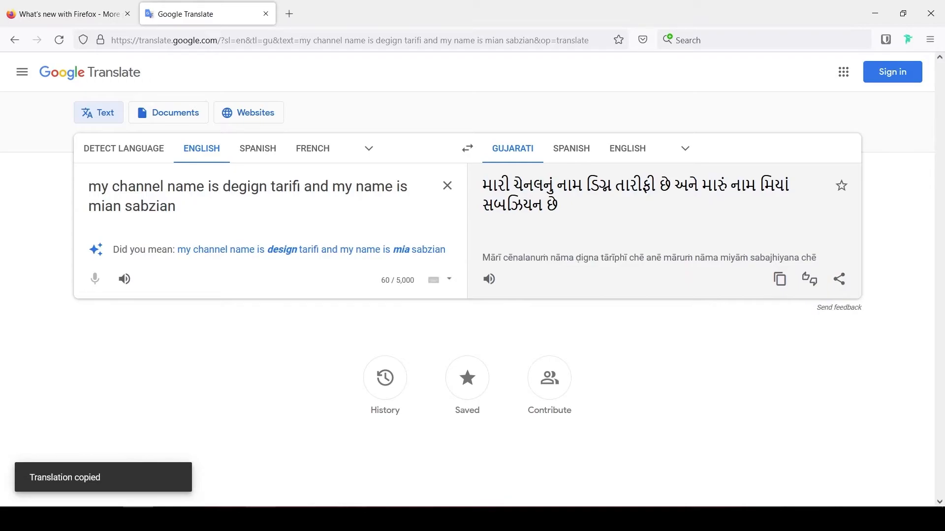
key(alt+Tab)
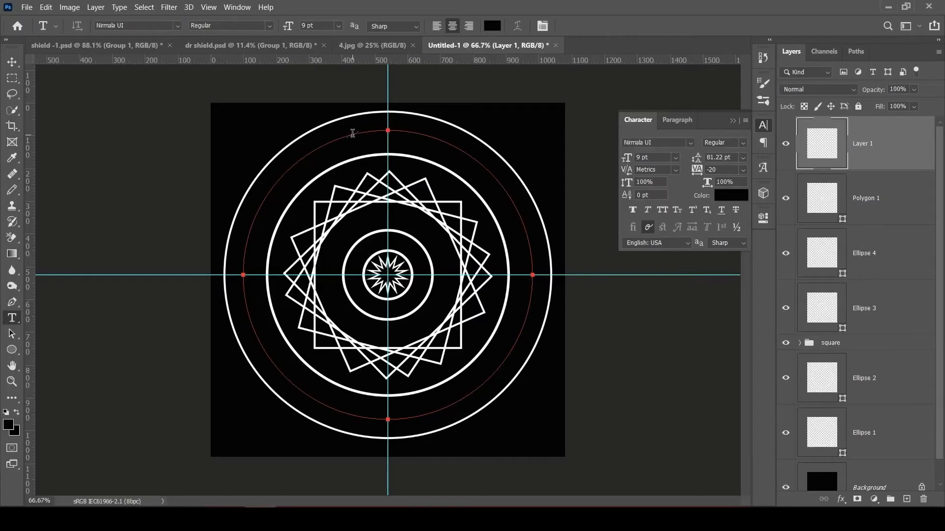
- Try to paste the copied Gujarati translation onto the circular path
click(352, 133)
key(ctrl+v)
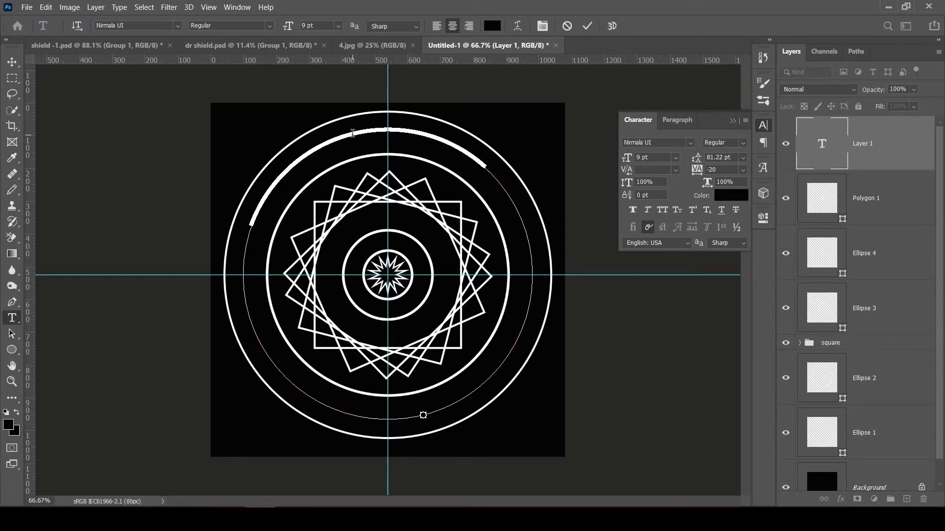
key(ctrl+z)
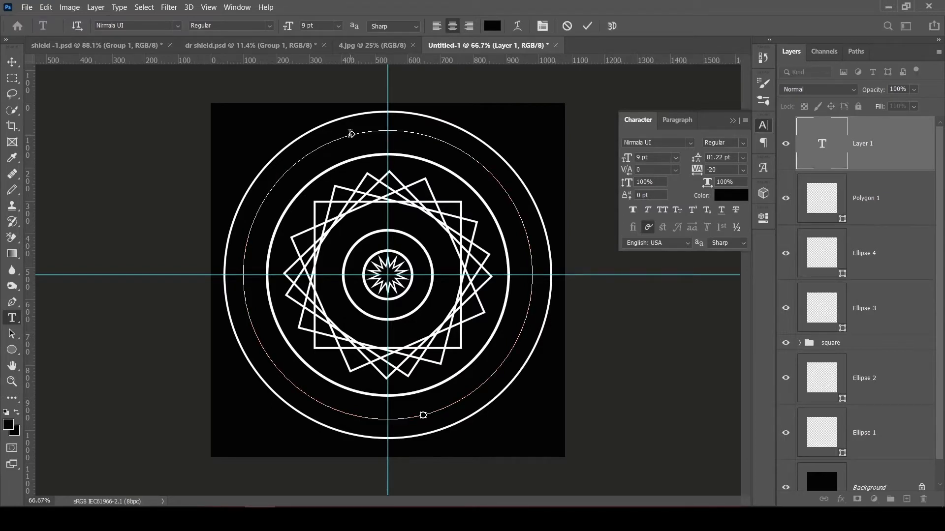
key(ctrl+v)
right_click(11, 318)
click(43, 319)
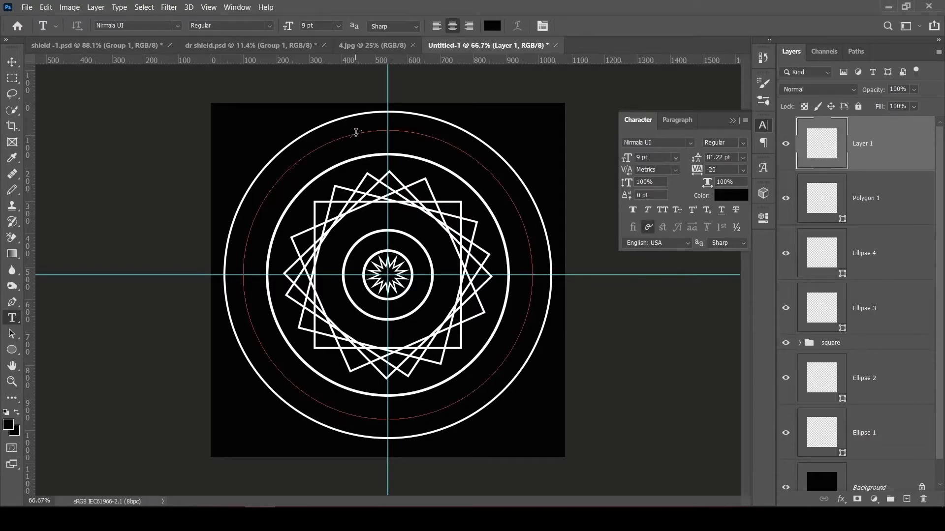
- Start text on the outer circular path and set its size to 36 pt and its colour to near-white (#fbf7f7)
click(356, 132)
key(ctrl+v)
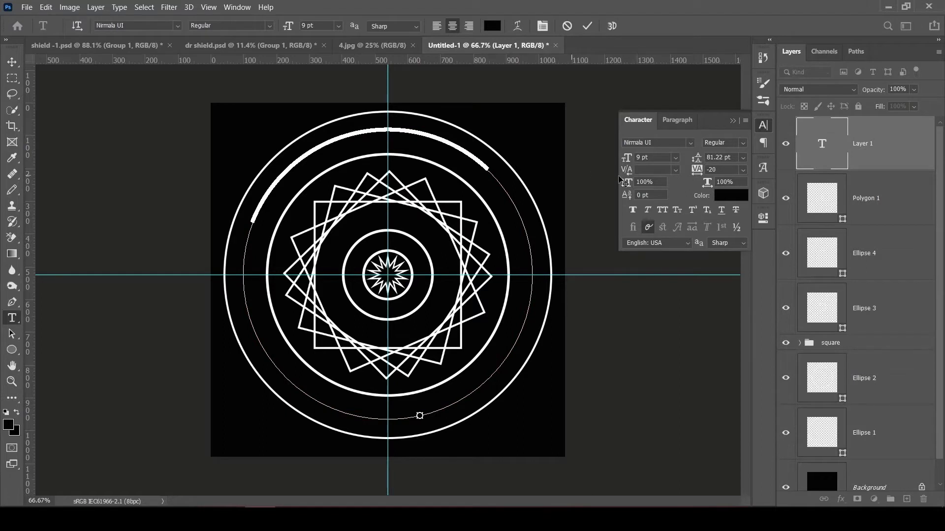
click(675, 157)
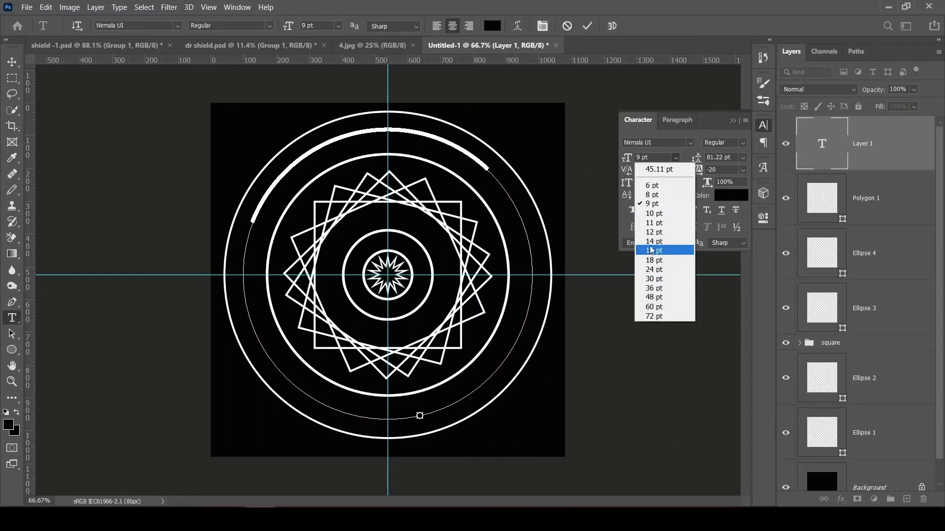
click(660, 288)
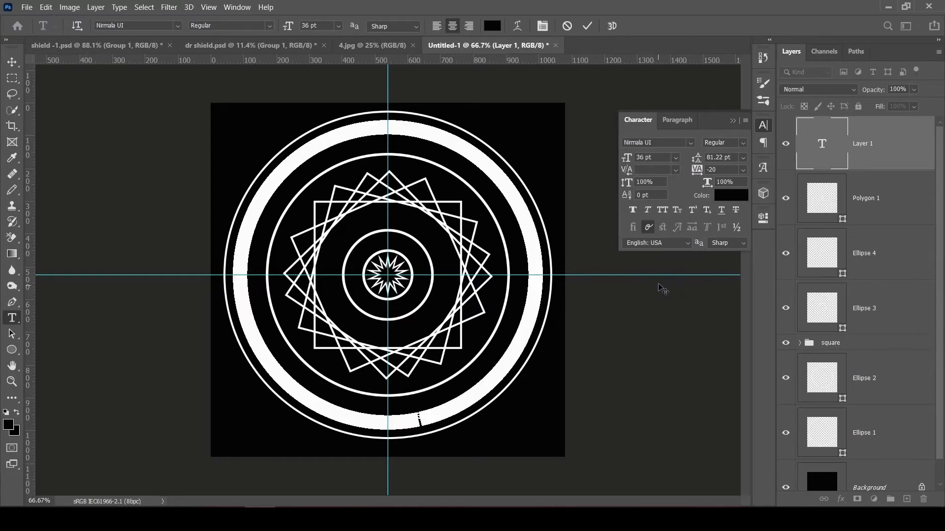
click(728, 196)
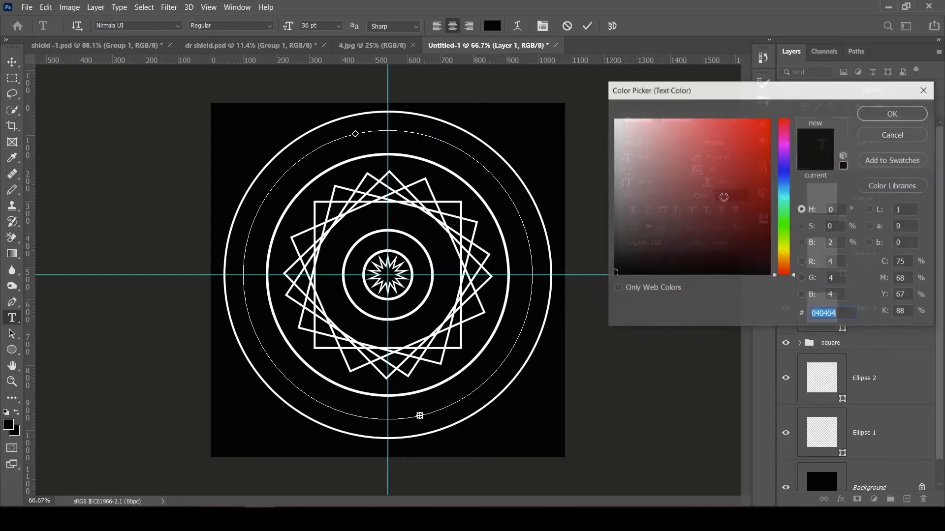
click(616, 121)
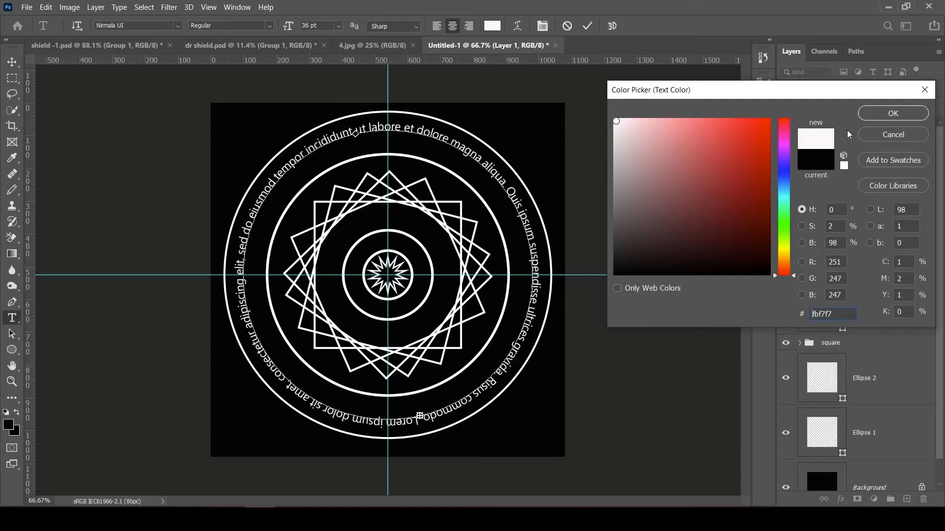
click(883, 114)
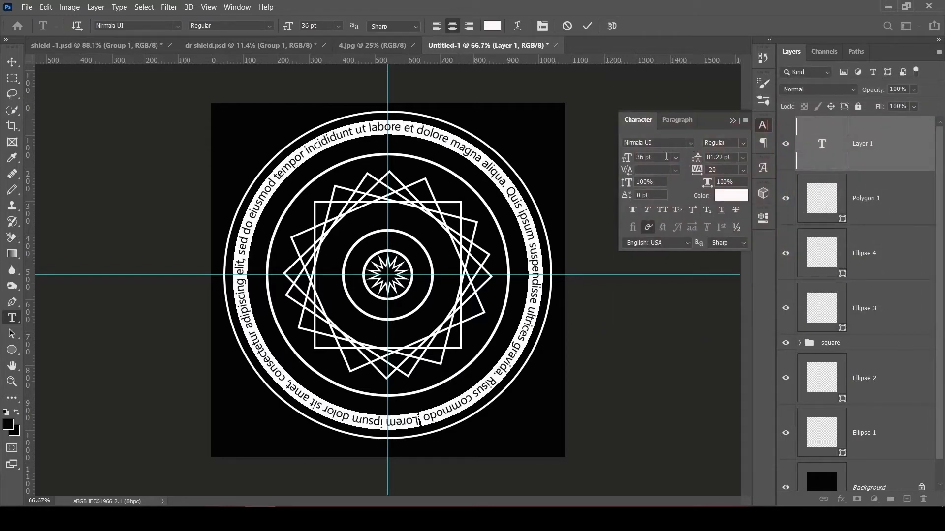
- Replace the placeholder with the copied Gujarati text, repeated until it fills the whole outer circular path, and commit it
key(BackSpace)
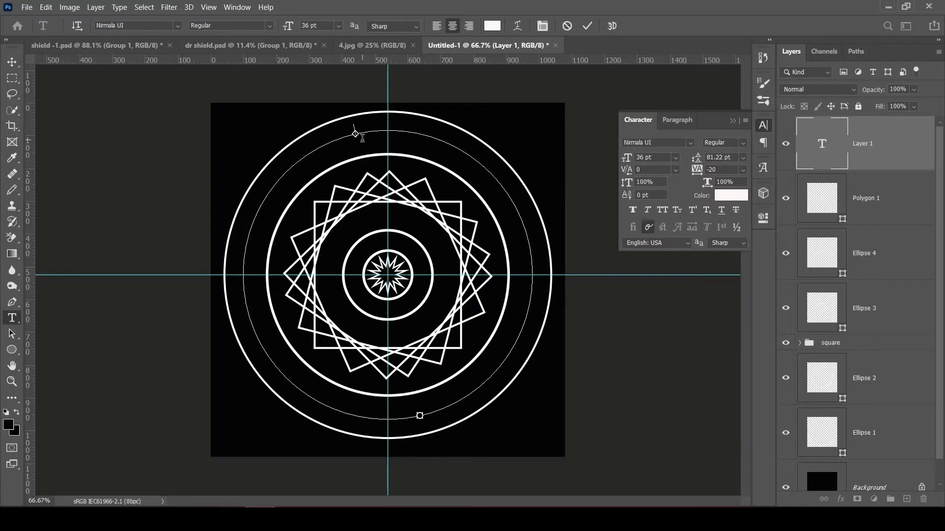
key(ctrl+z)
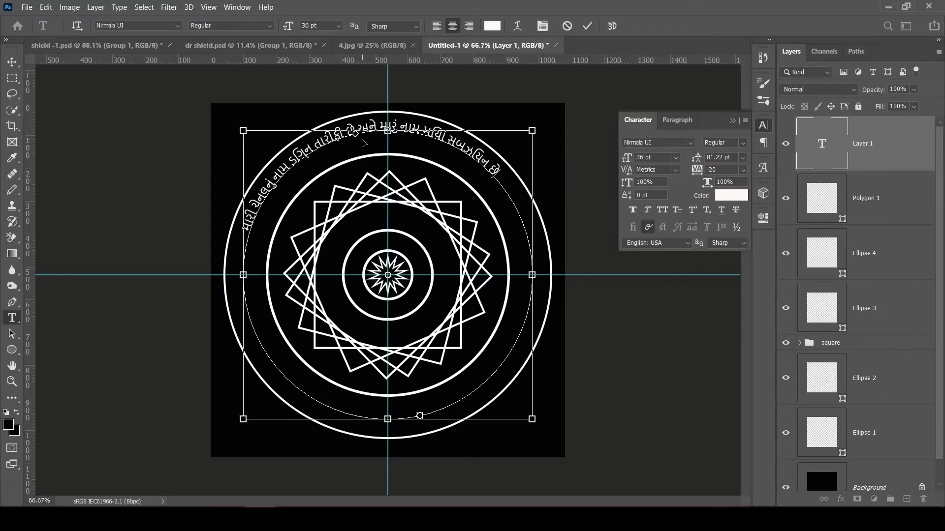
key(ctrl+v)
key(ctrl+v)
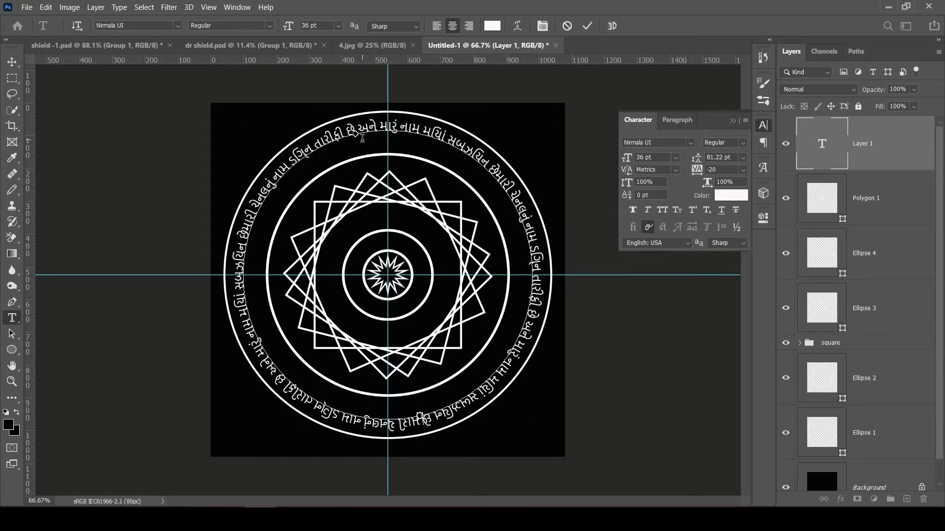
click(587, 25)
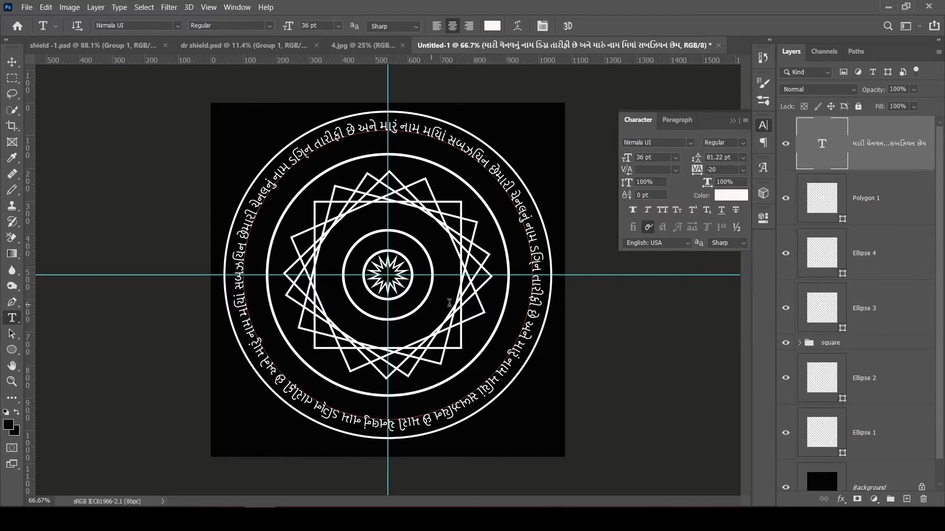
- Add a new layer and draw a circular path about 370 px wide from the guide intersection, inside the squares
click(12, 63)
click(906, 499)
key(u)
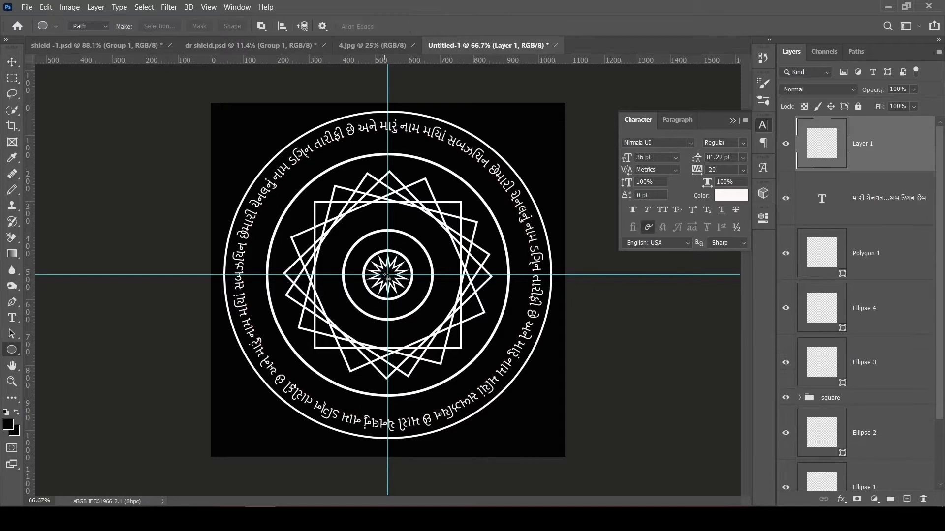
drag(388, 275, 382, 267)
key(t)
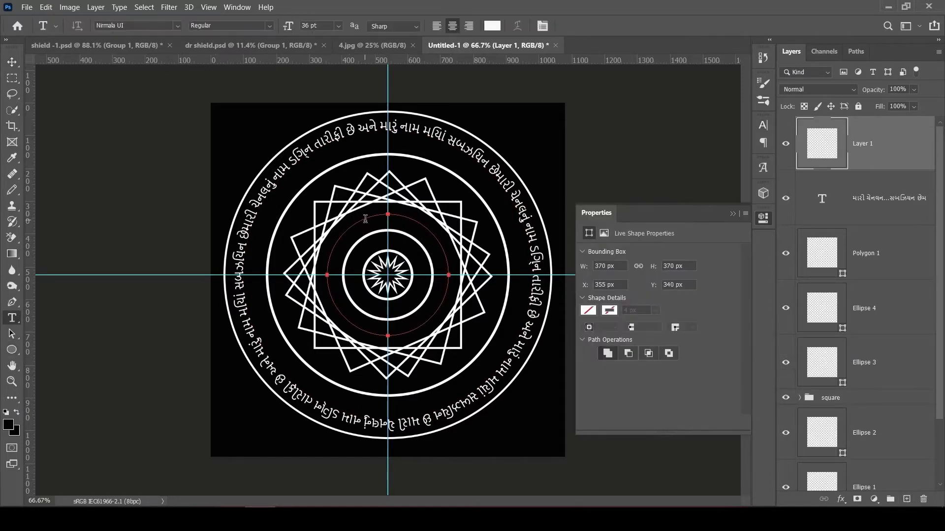
- Hide the outer circular text layer and redraw the inner circular path about 364 px wide on Layer 1
click(780, 206)
click(817, 148)
click(786, 198)
key(v)
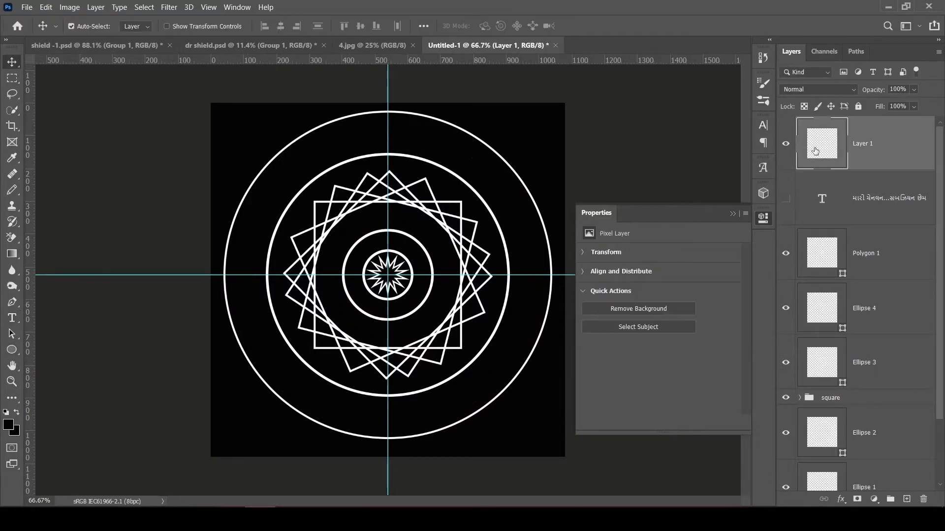
key(u)
drag(387, 274, 329, 217)
- Place the copied Gujarati text along the inner circular path, repeated to run around the circle
key(t)
click(358, 223)
text(મારી ચેનલનું નામ ડિઝાઇન તારીકી છે અને મારું નામ મિયાં સબઝિયન છે)
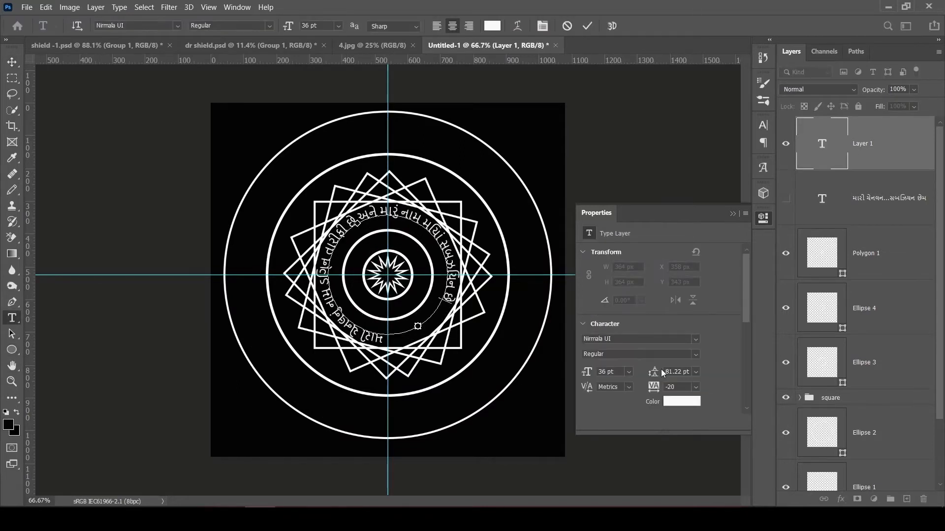
key(ctrl+v)
- Set the inner circular text's size to 19 pt and show the outer text layer again
click(764, 125)
click(675, 157)
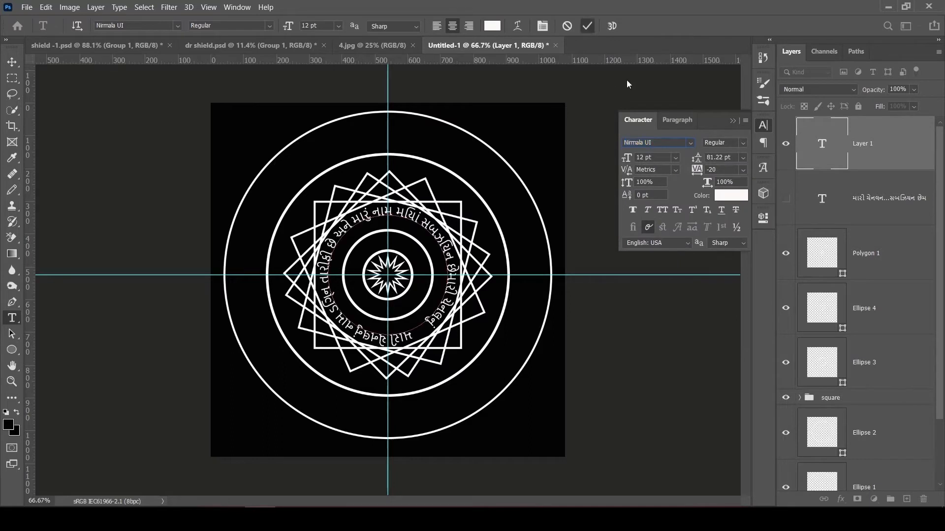
click(675, 157)
click(662, 232)
click(654, 157)
text(20)
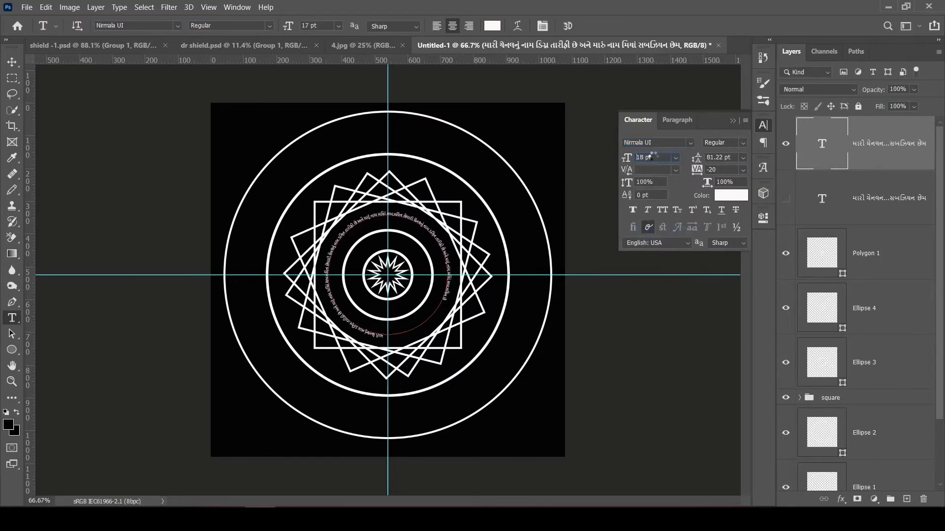
key(Return)
key(Down)
click(763, 125)
click(786, 198)
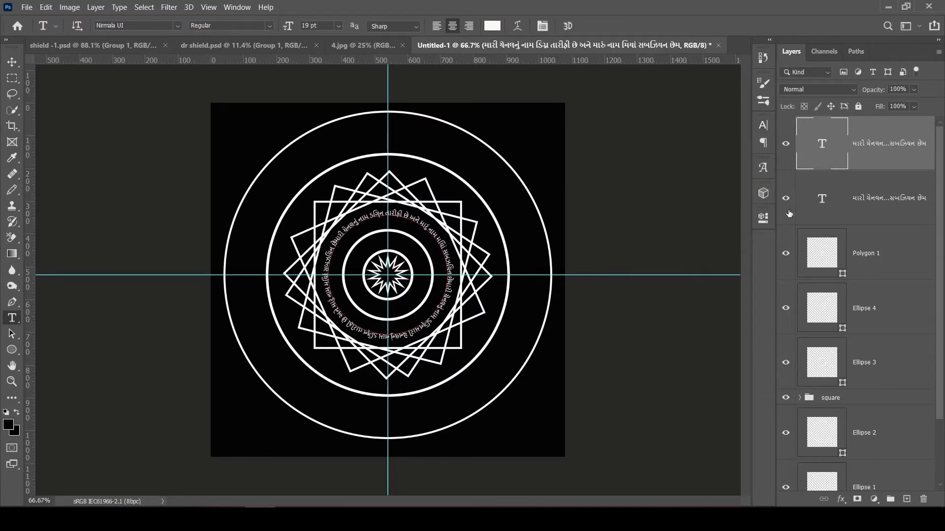
- Draw a circle about 786 px wide from the centre with the Ellipse tool in Shape mode, between the outer text and the thick ring
click(12, 349)
click(89, 26)
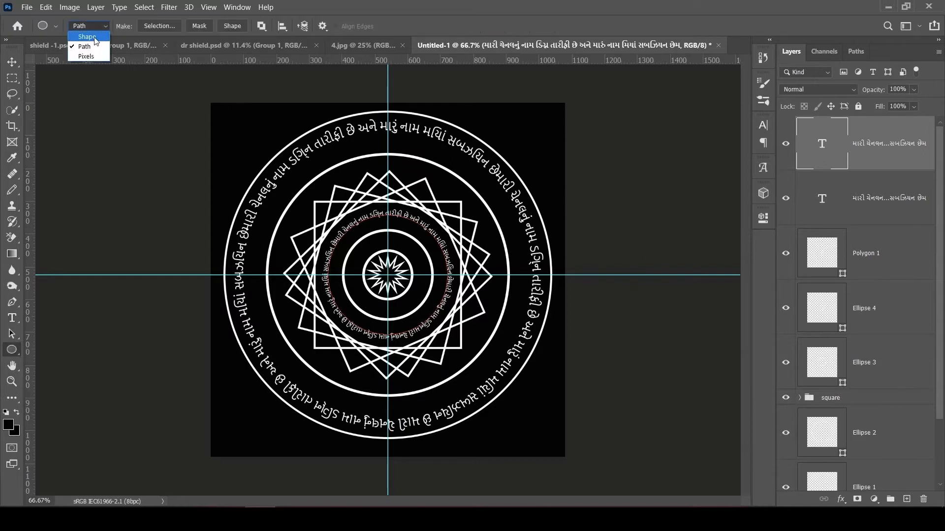
click(93, 37)
mouse_move(388, 275)
mouse_down()
mouse_move(251, 135)
mouse_move(259, 146)
mouse_up()
- Select the outer circular text layer and increase its font size to 41 pt
key(v)
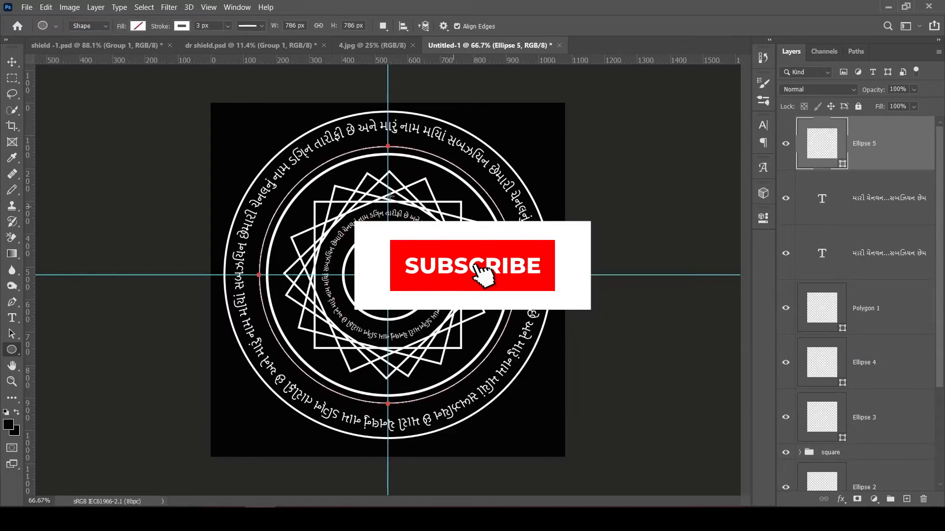
click(325, 153)
click(764, 125)
click(627, 157)
key(Up)
key(Up)
key(Up)
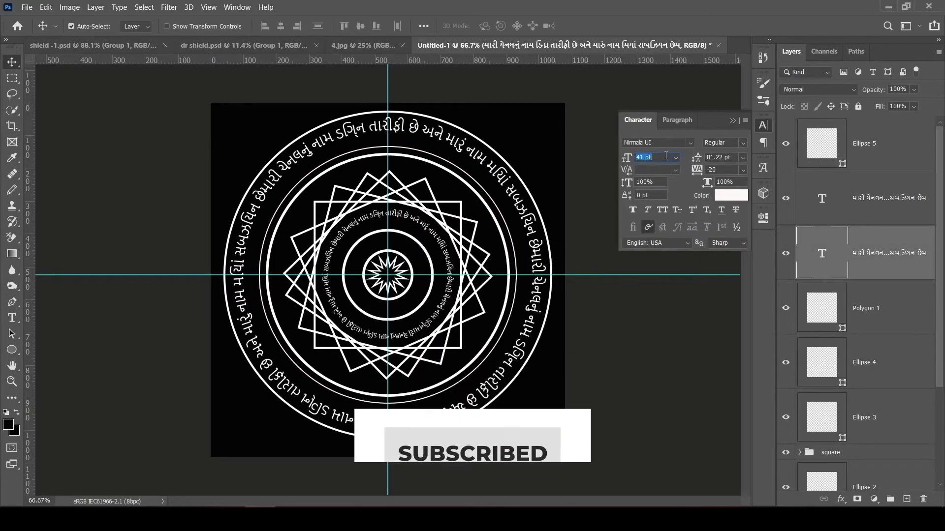
click(732, 121)
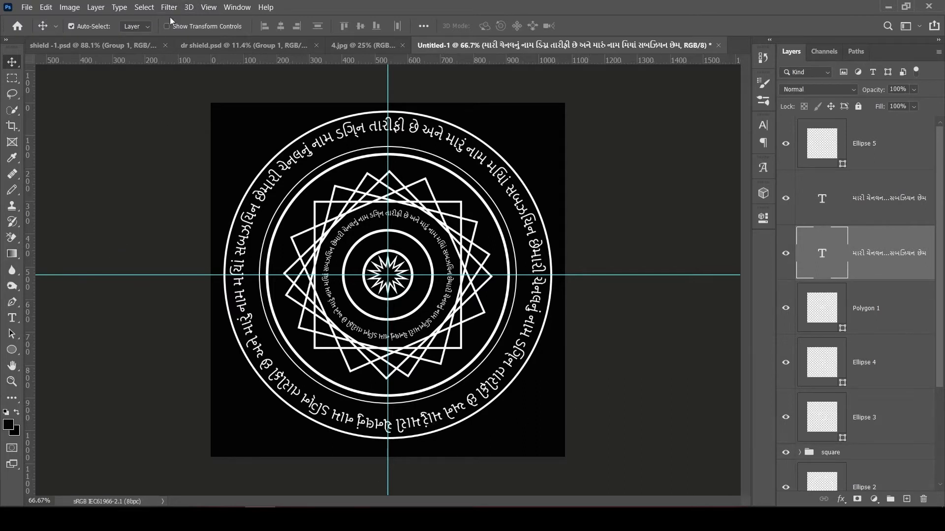
- Hide the rulers and the guides
click(208, 7)
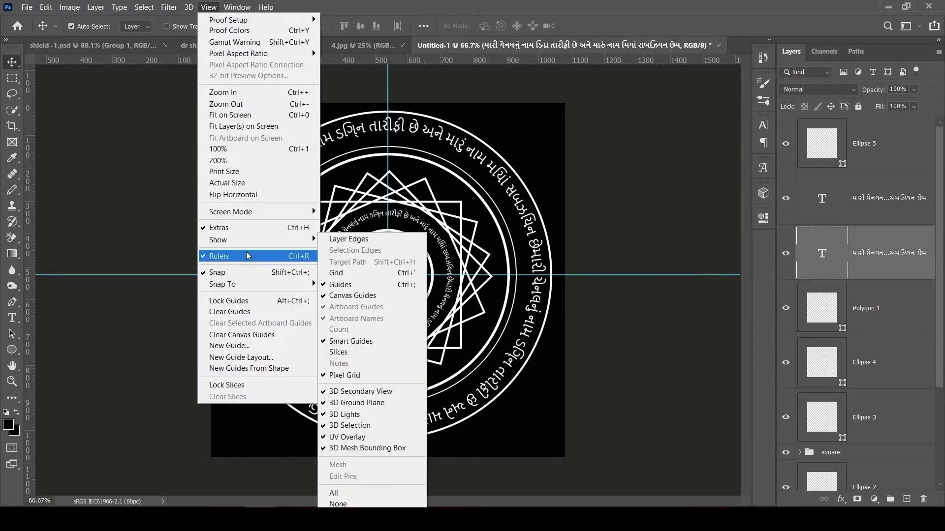
click(261, 256)
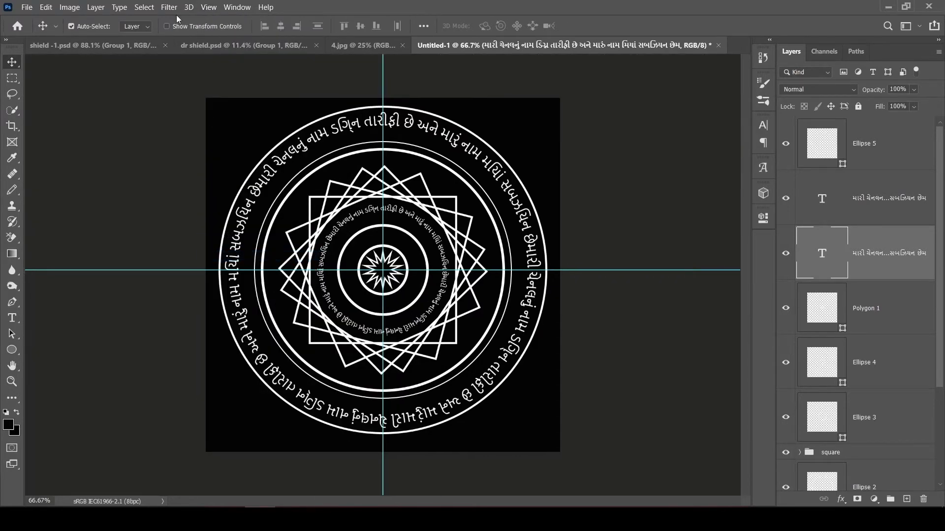
click(209, 8)
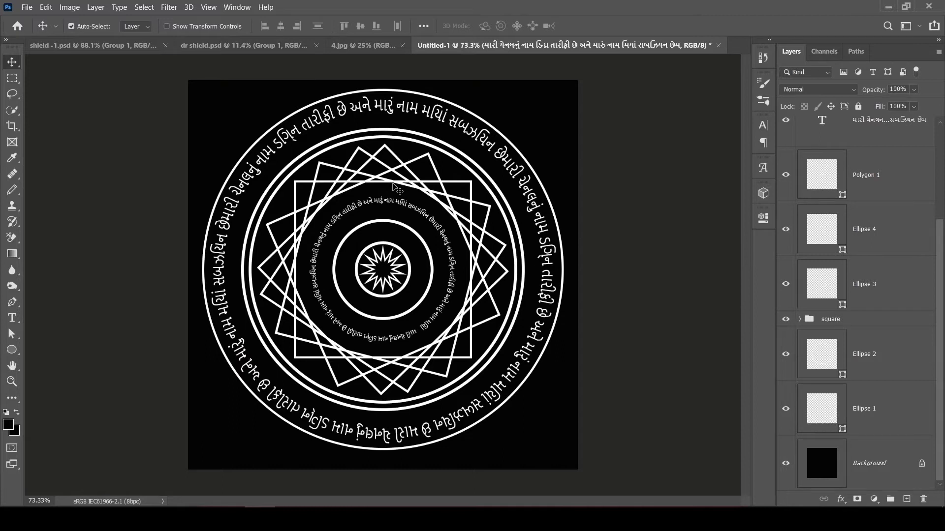
- Group all layers from Ellipse 1 through Ellipse 5, leaving out the Background
click(874, 411)
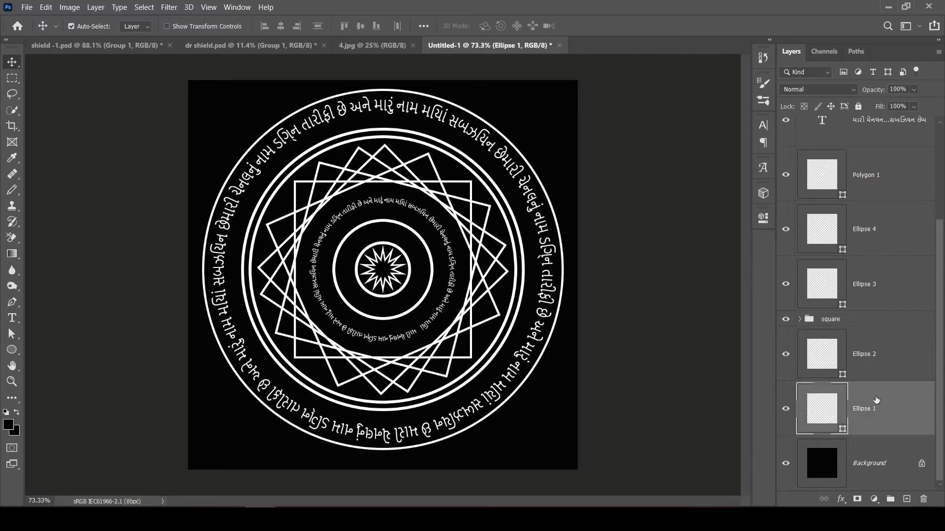
scroll(907, 286, up, 3)
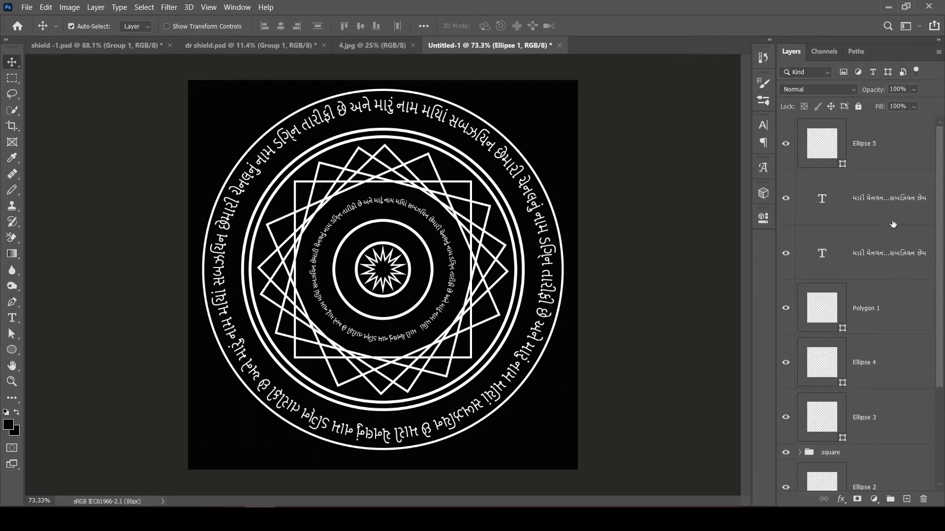
shift+click(884, 151)
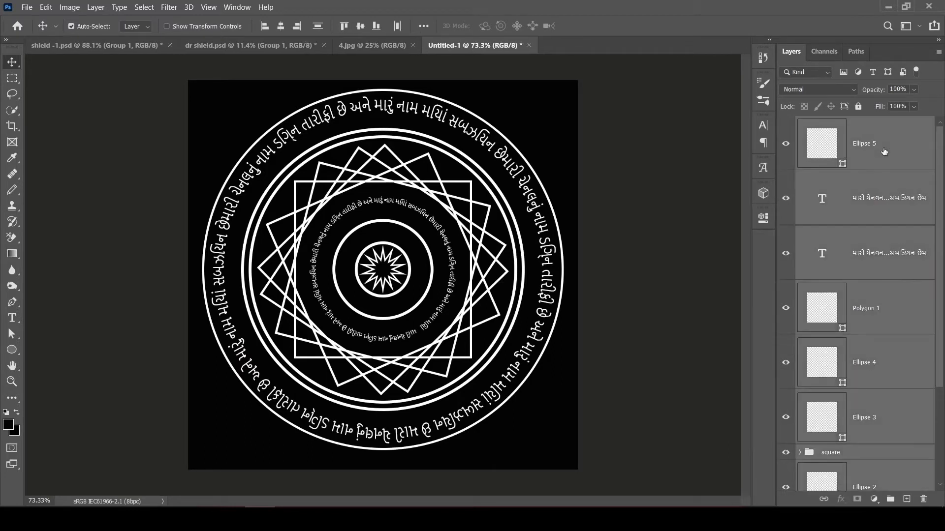
key(ctrl+g)
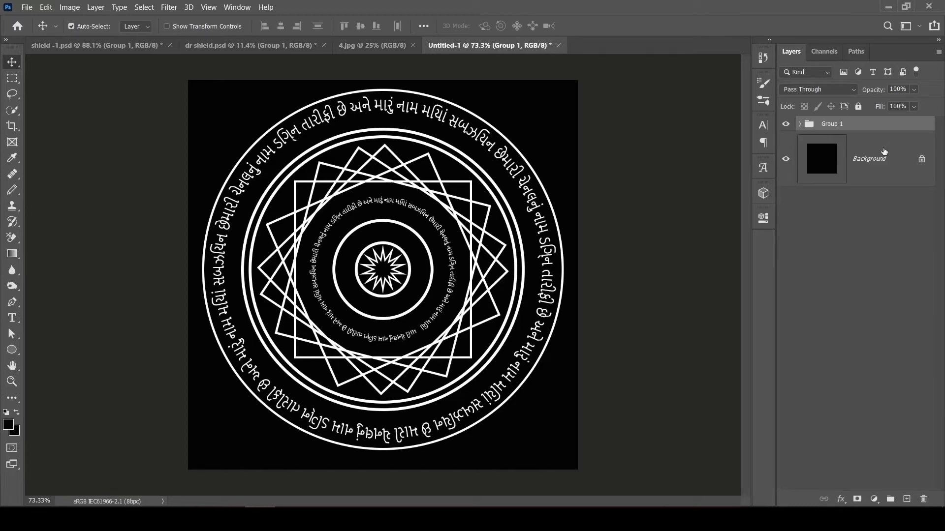
- Rename the new layer group as shield
key(ctrl+plus)
key(ctrl+minus)
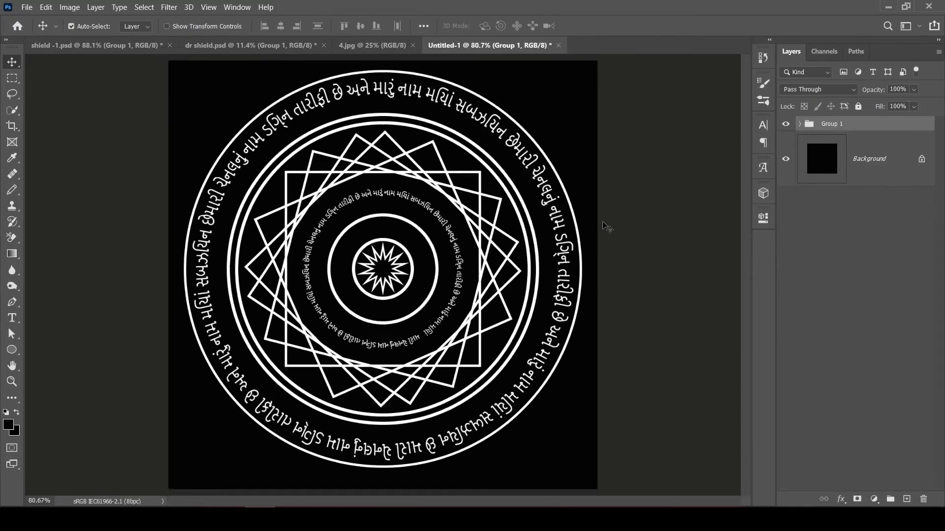
double_click(833, 124)
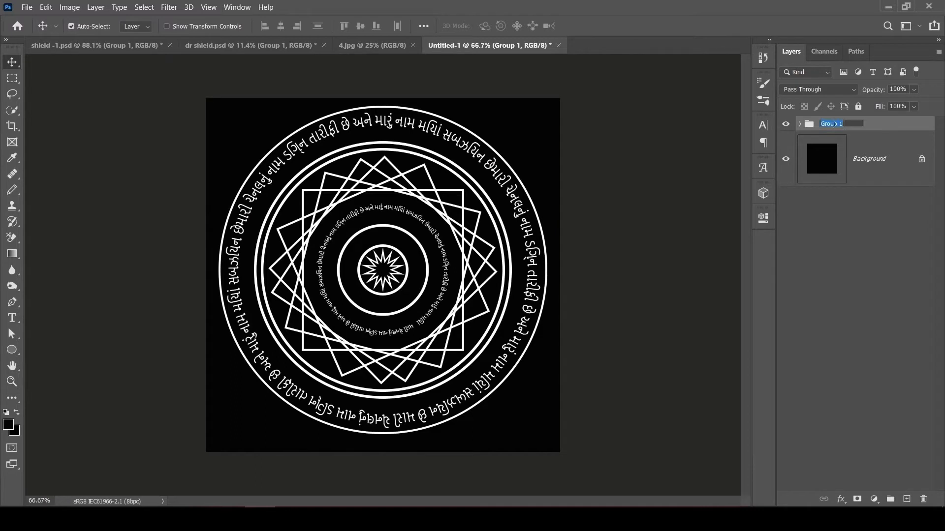
text(shield)
key(Return)
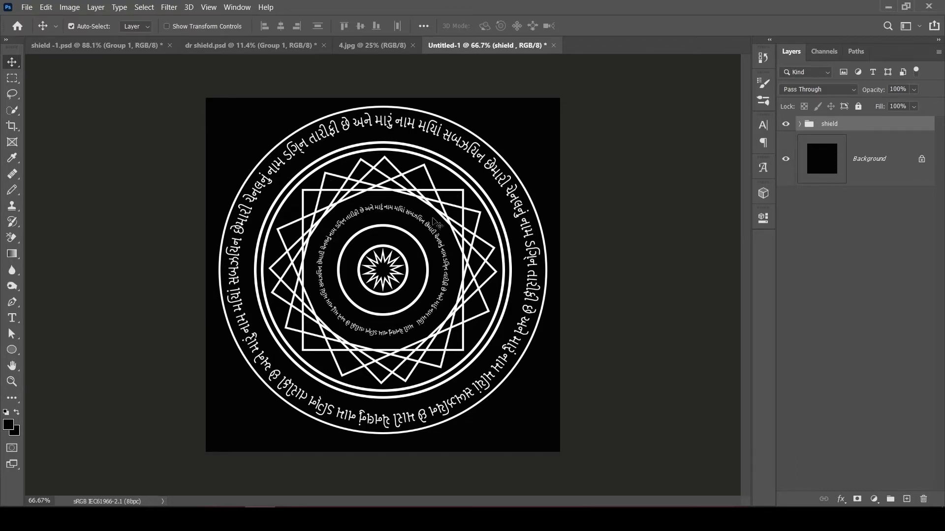
- Load the image's bright areas as a selection and add it as a layer mask on the shield group
key(ctrl+alt+2)
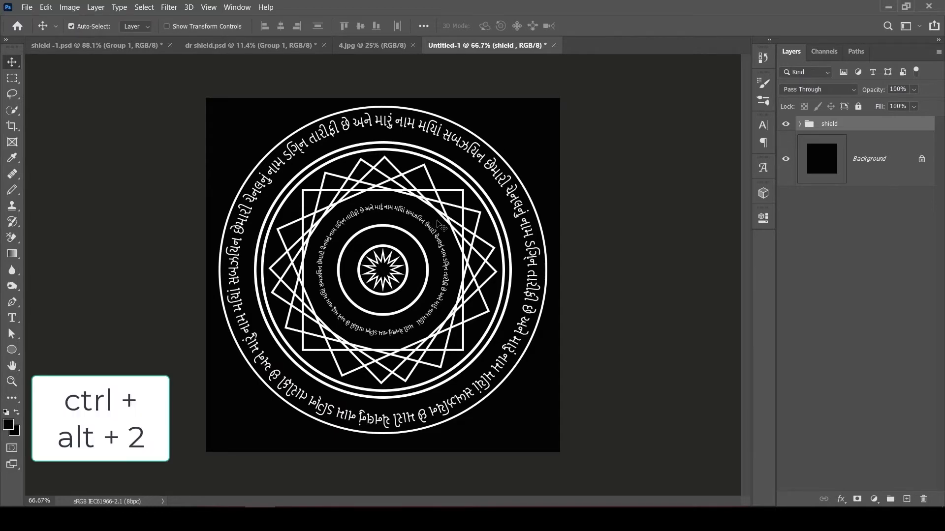
key(ctrl)
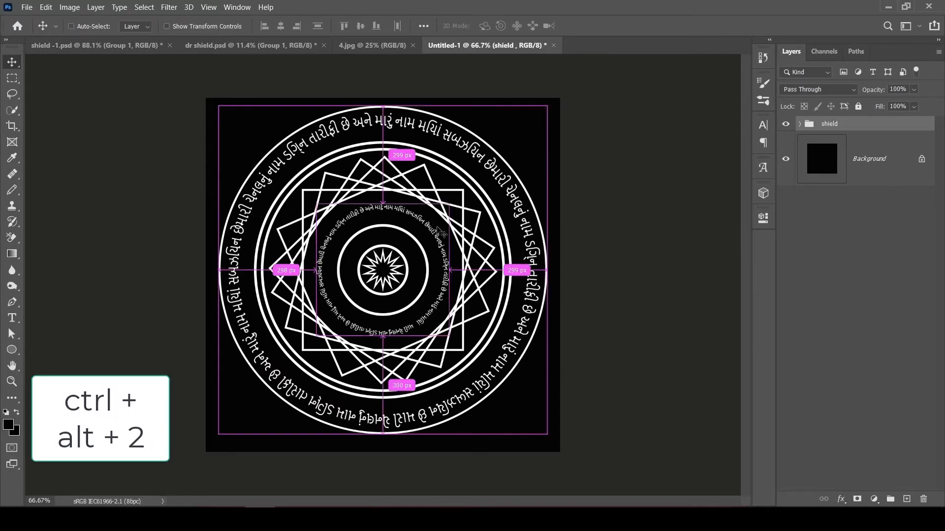
key(ctrl+alt+2)
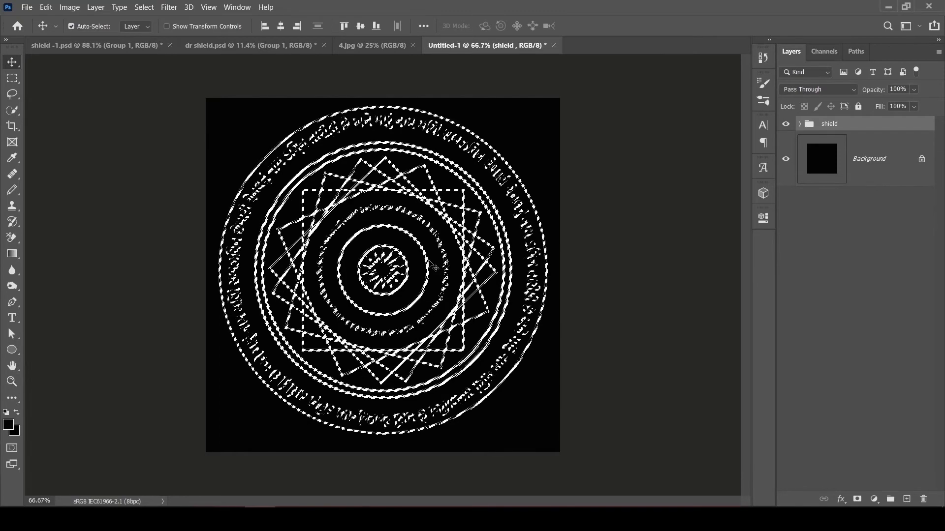
click(858, 499)
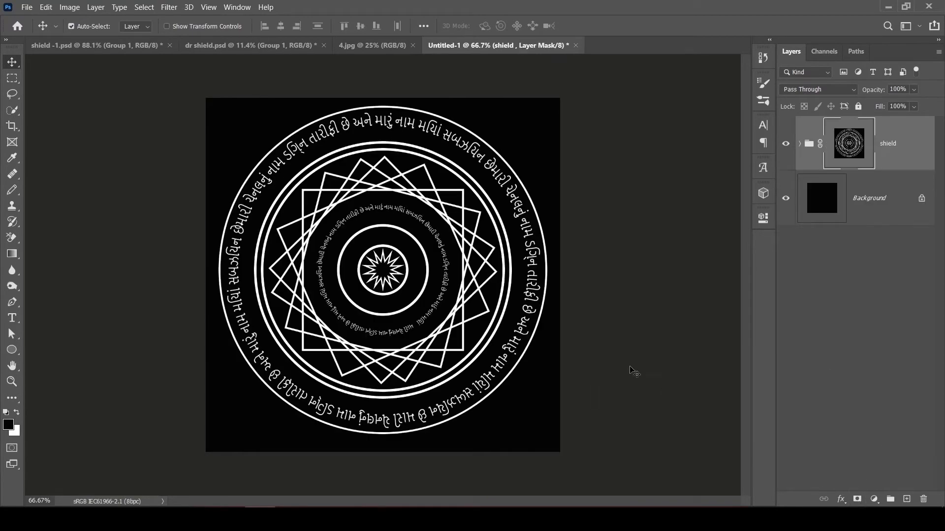
- Apply the Crystallize filter with a cell size of 3 to the shield group's layer mask
click(169, 6)
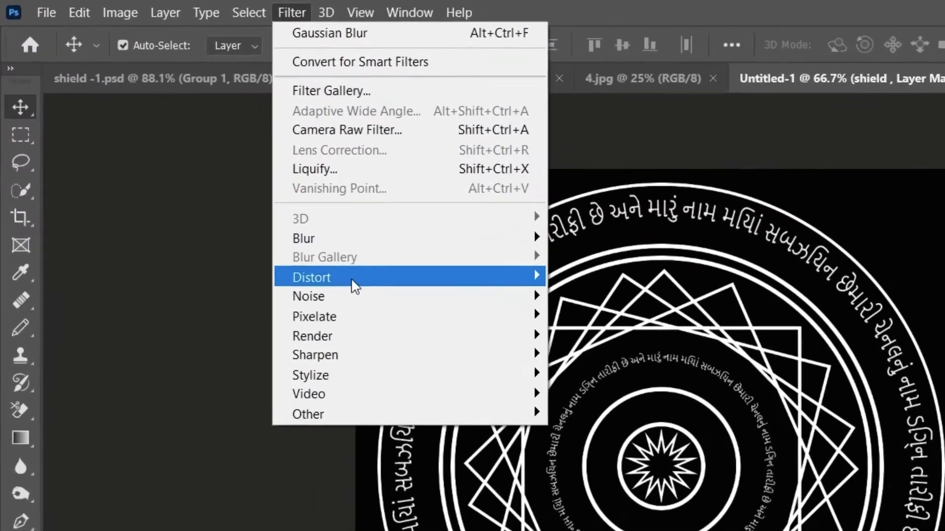
mouse_move(354, 285)
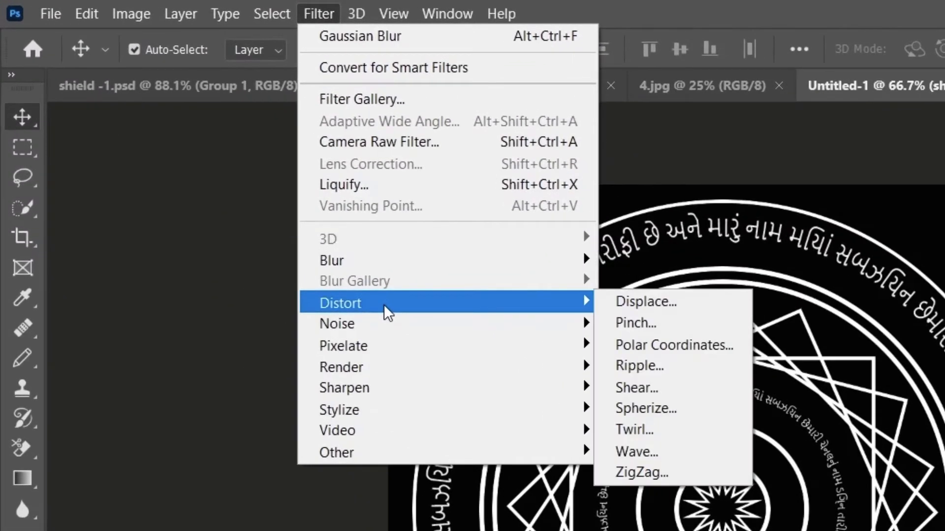
mouse_move(395, 355)
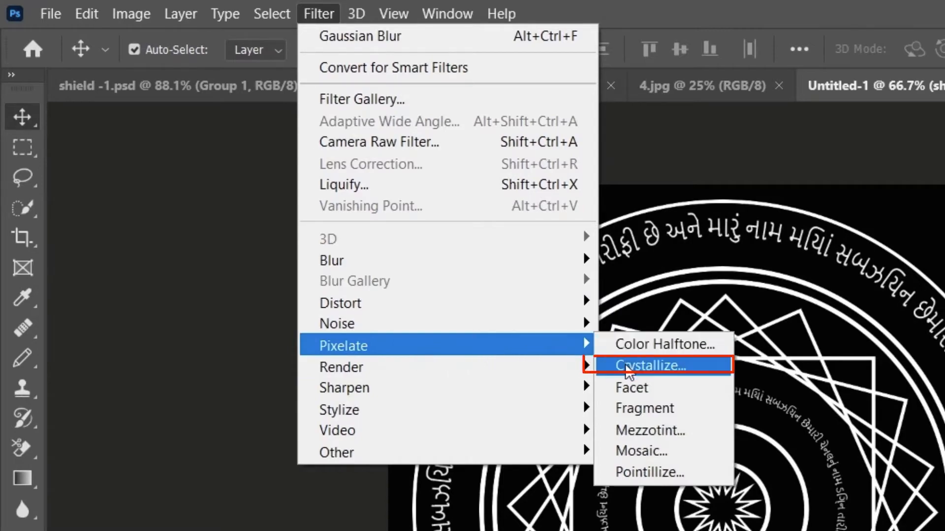
click(627, 366)
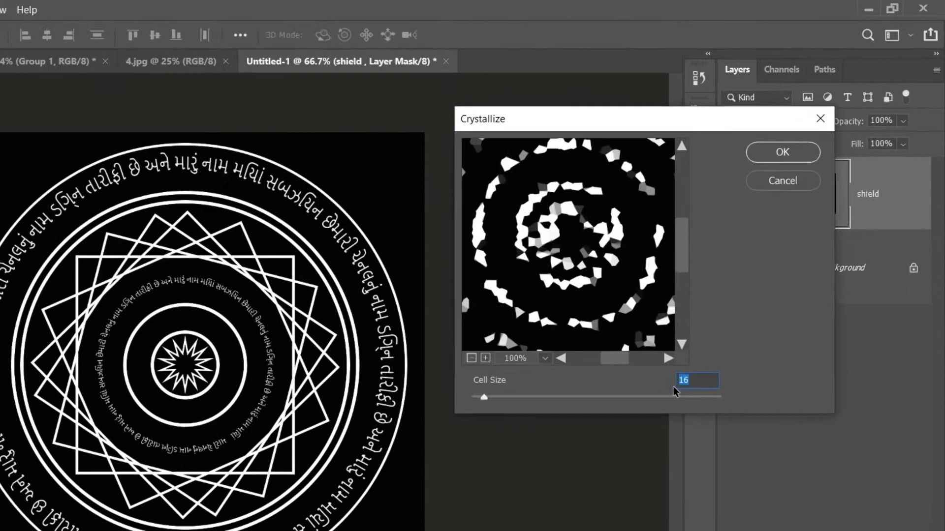
text(3)
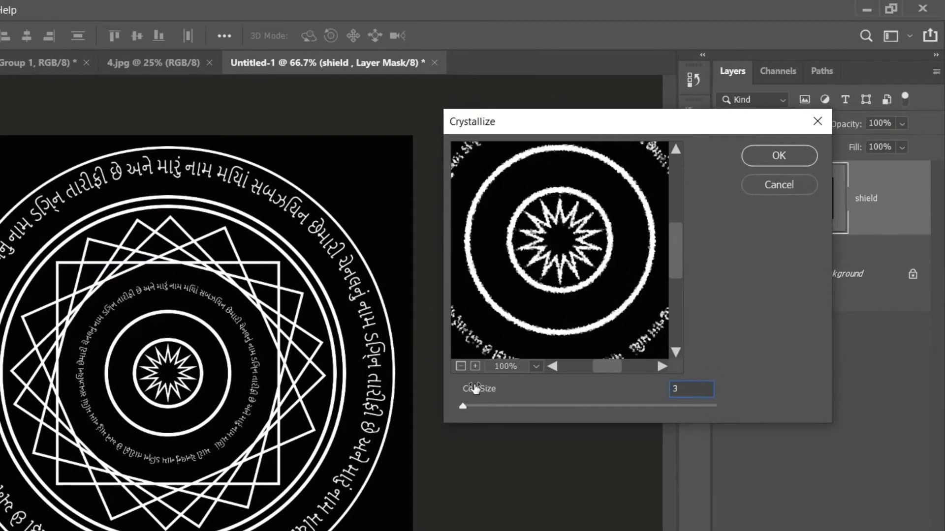
click(779, 156)
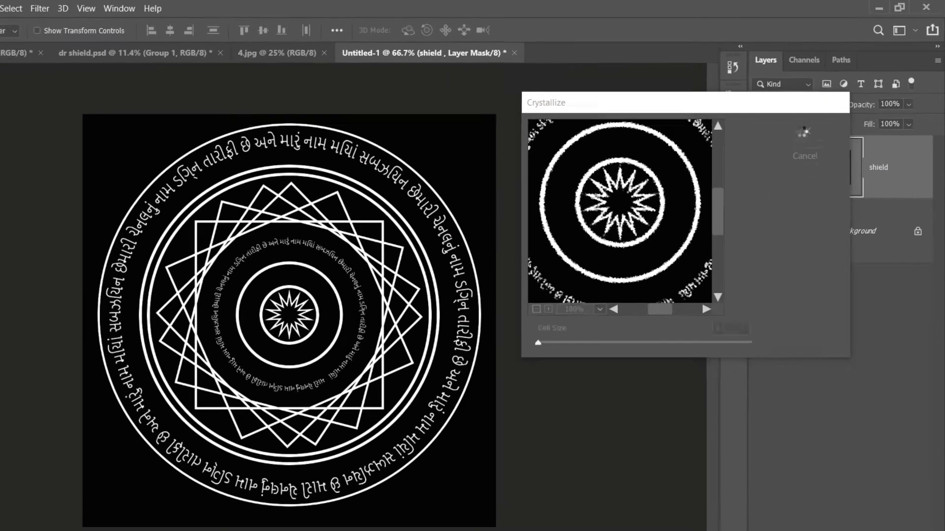
- Apply Crystallize to the shield mask again with a cell size of 16
scroll(432, 276, up, 7)
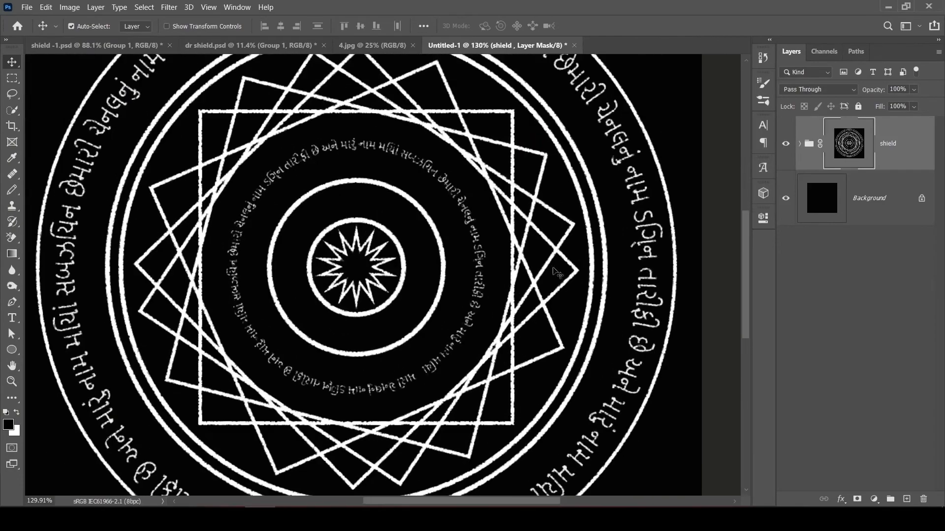
scroll(604, 246, up, 6)
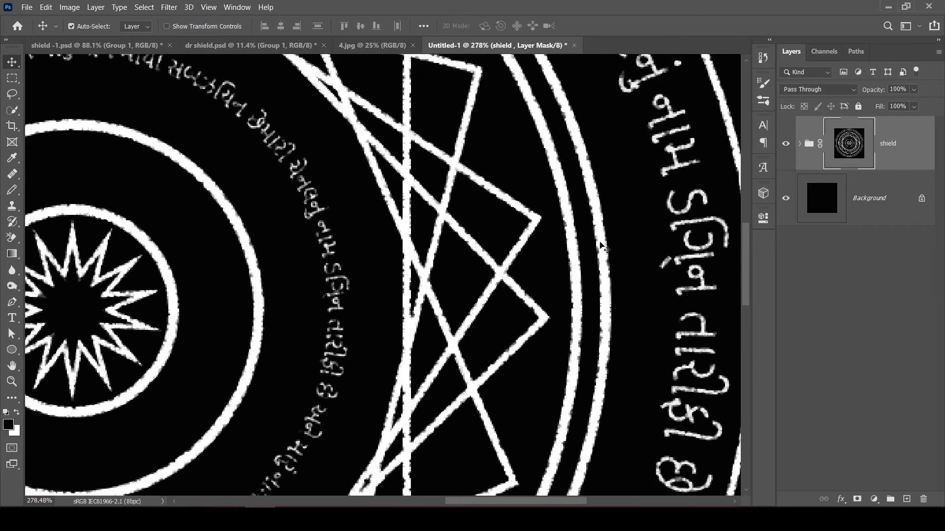
scroll(604, 246, down, 8)
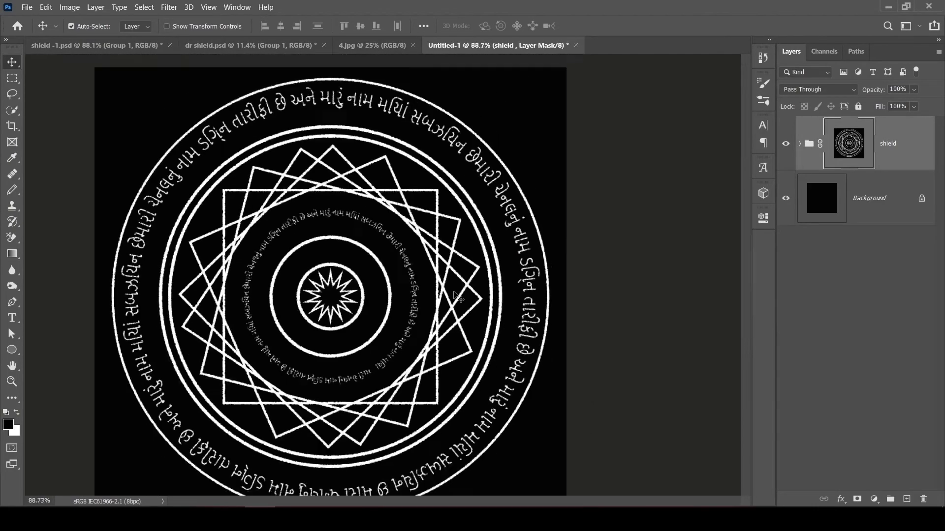
key(ctrl+minus)
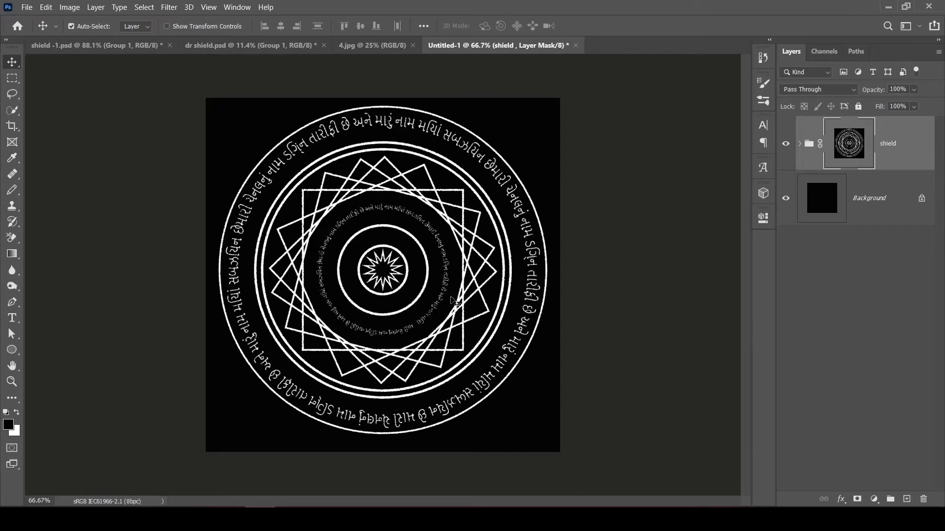
click(168, 7)
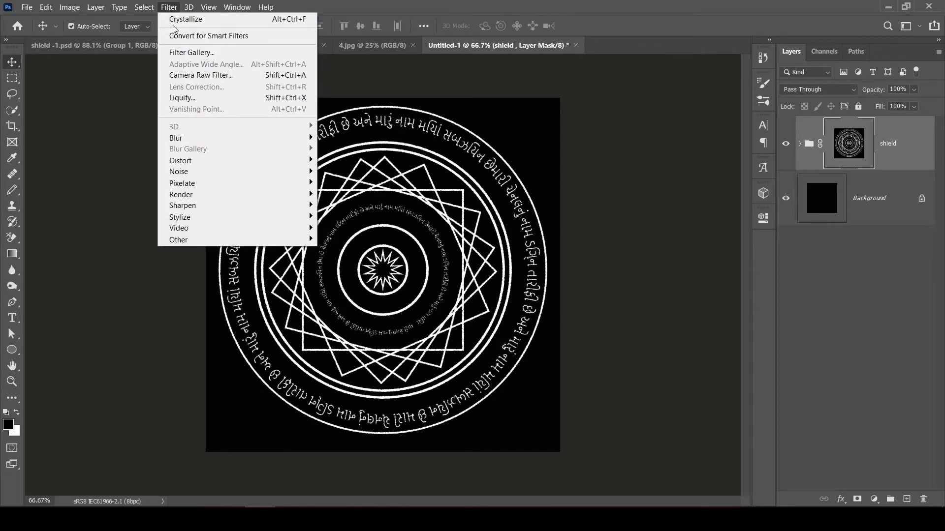
click(208, 23)
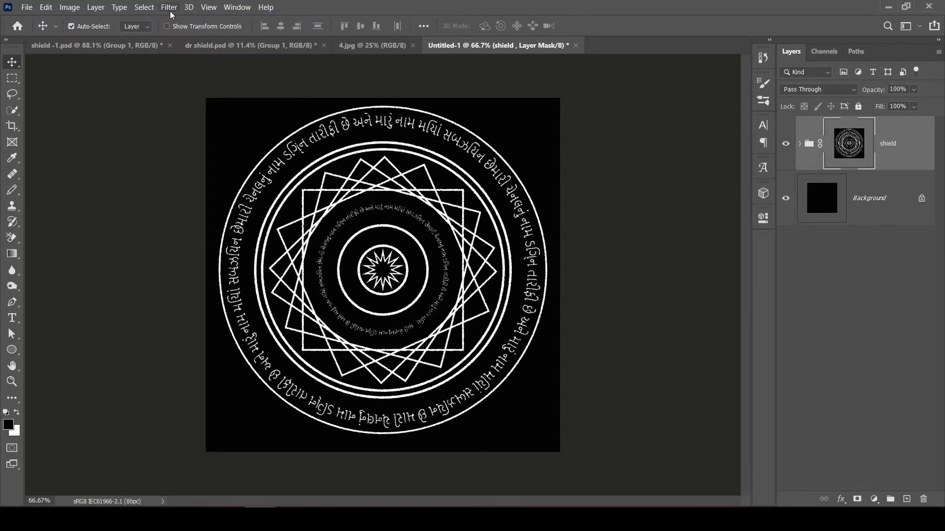
click(170, 9)
click(204, 17)
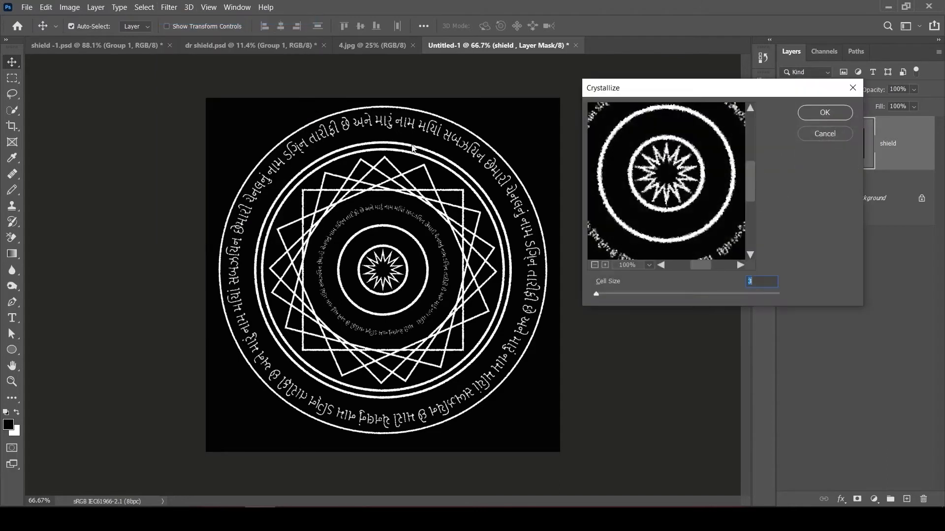
double_click(755, 279)
text(16)
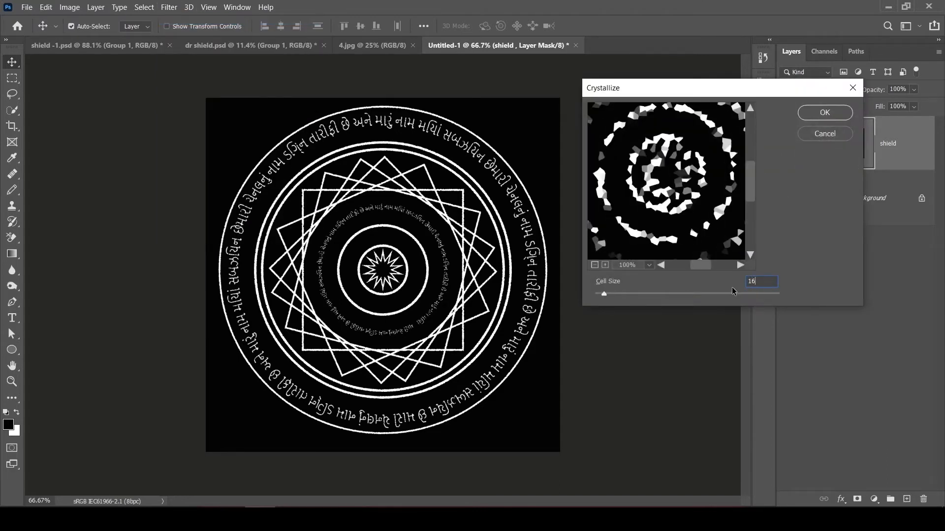
click(821, 114)
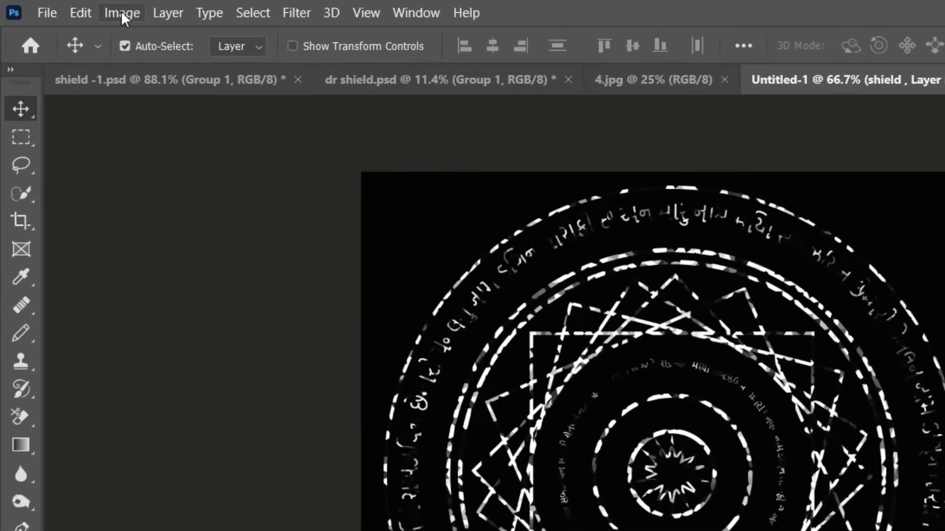
- Fade the last Crystallize effect to 20% opacity in Normal mode
click(72, 9)
mouse_move(47, 12)
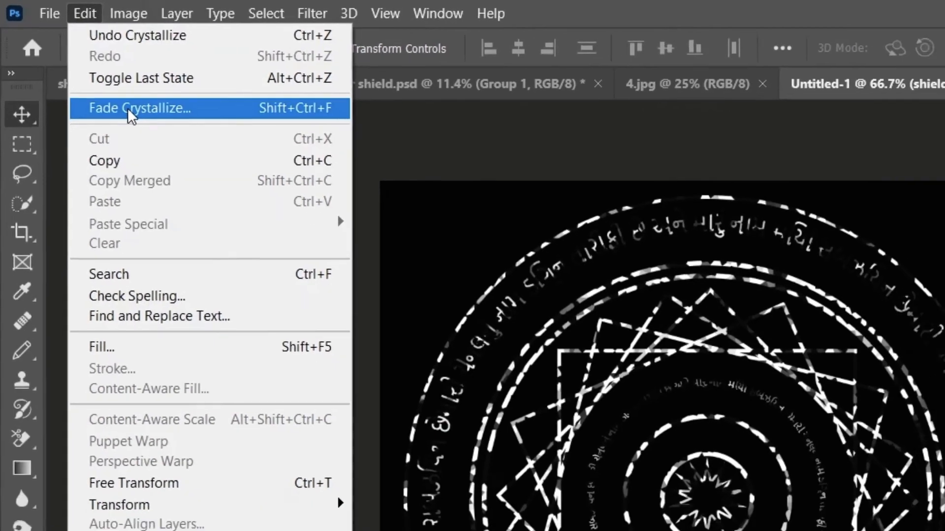
click(129, 108)
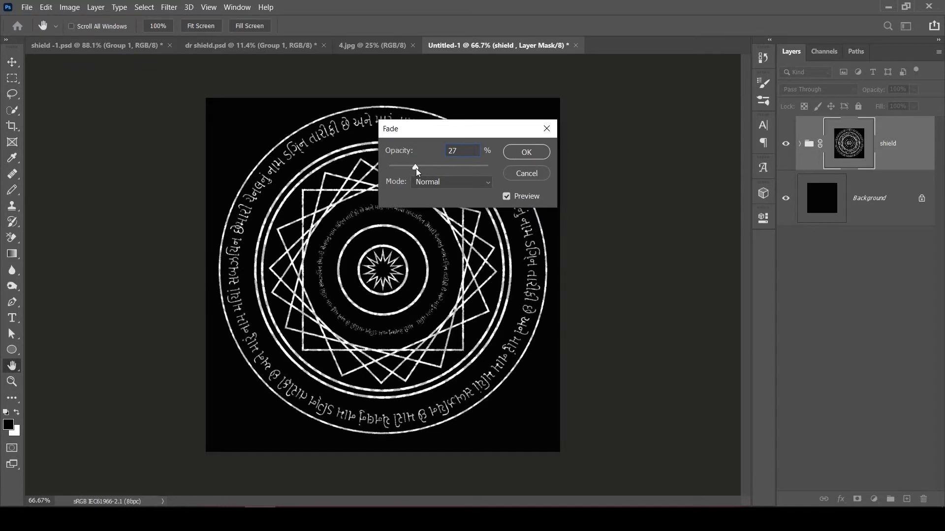
drag(414, 169, 409, 170)
click(526, 153)
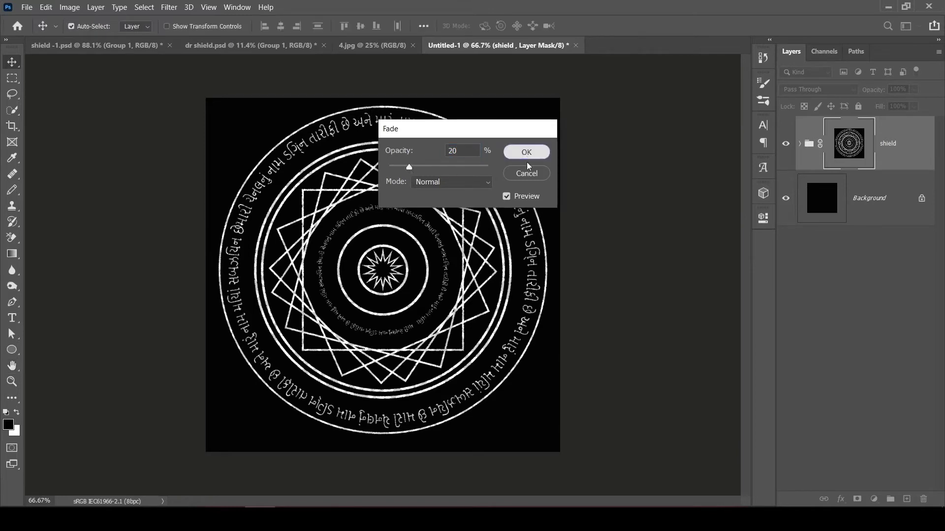
- Convert the masked shield group to a smart object
scroll(482, 227, up, 4)
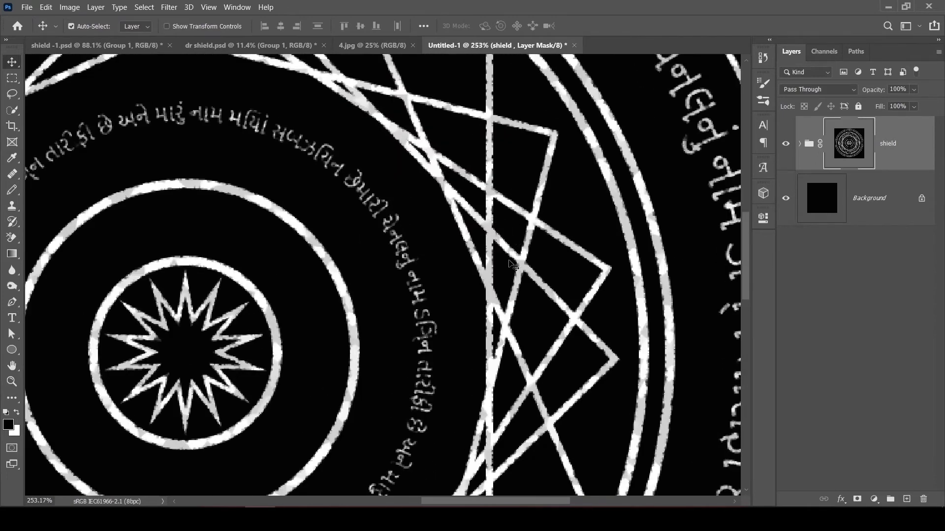
scroll(512, 265, down, 1)
scroll(511, 266, down, 3)
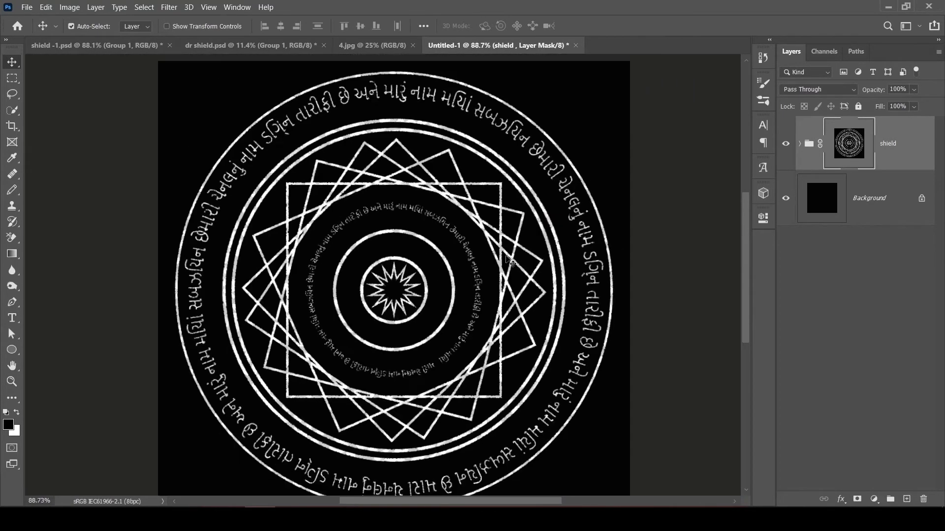
right_click(907, 145)
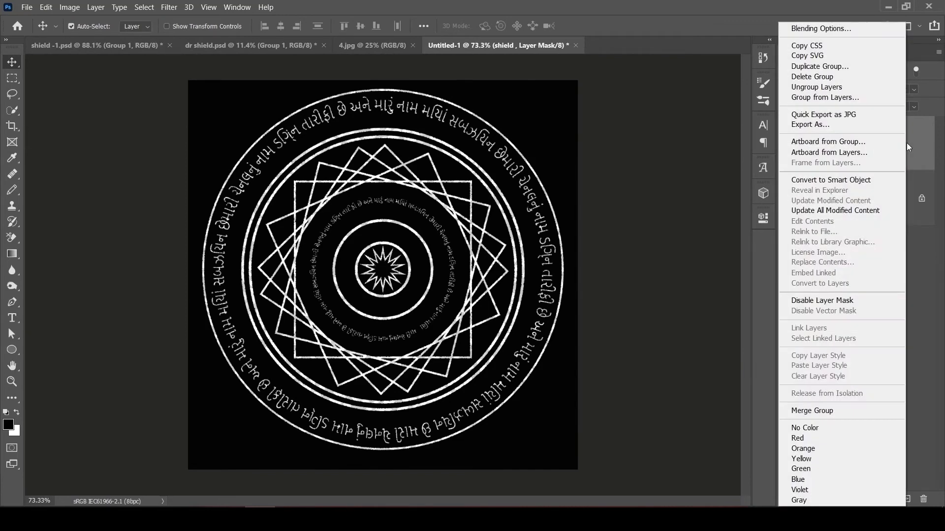
click(867, 181)
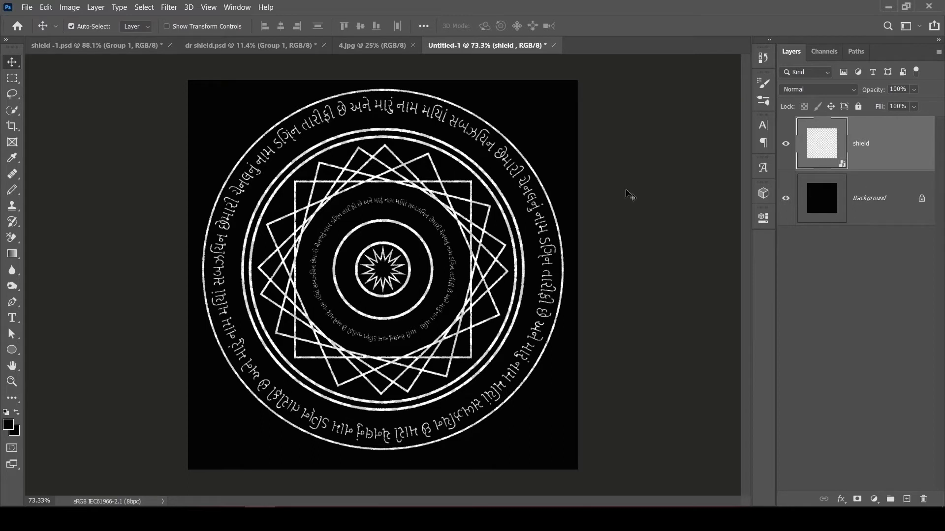
- Place the dr shield.psd document beside Untitled-1 and copy the shield smart object into it over the raised hand
click(228, 46)
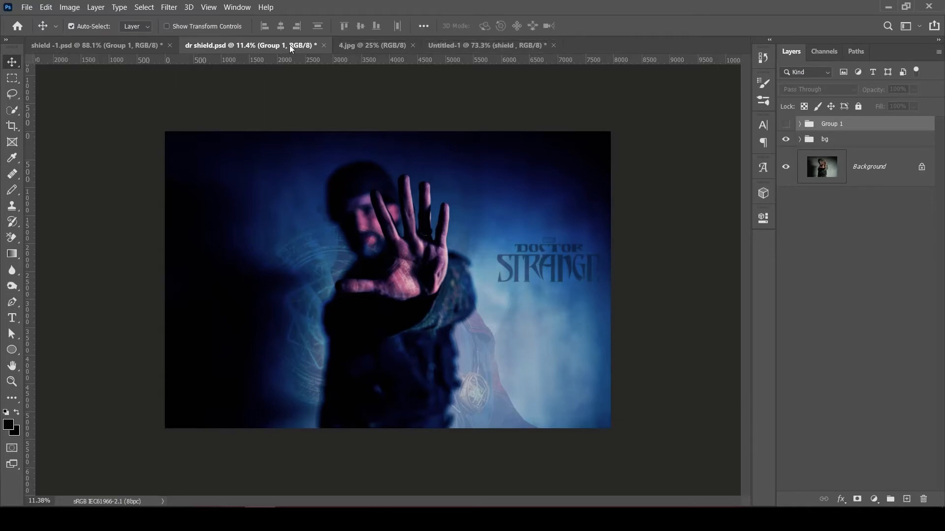
drag(289, 45, 379, 46)
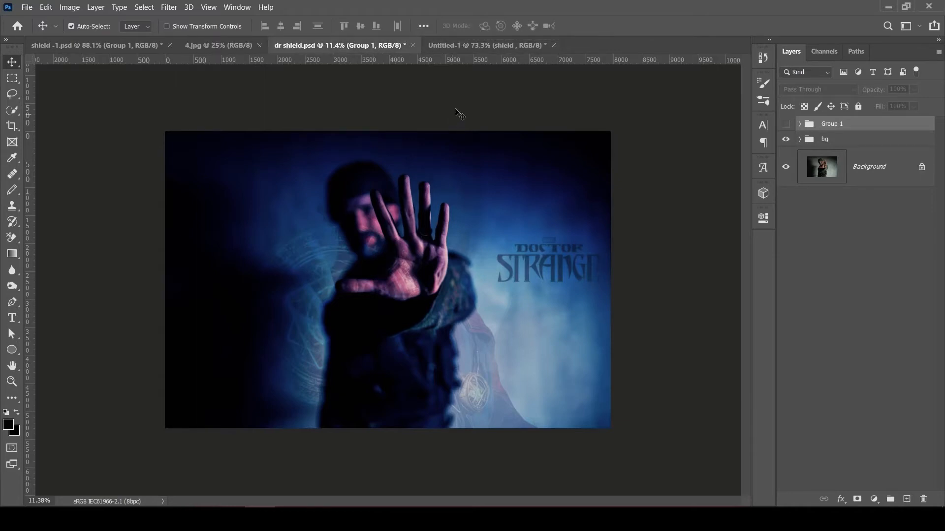
click(486, 45)
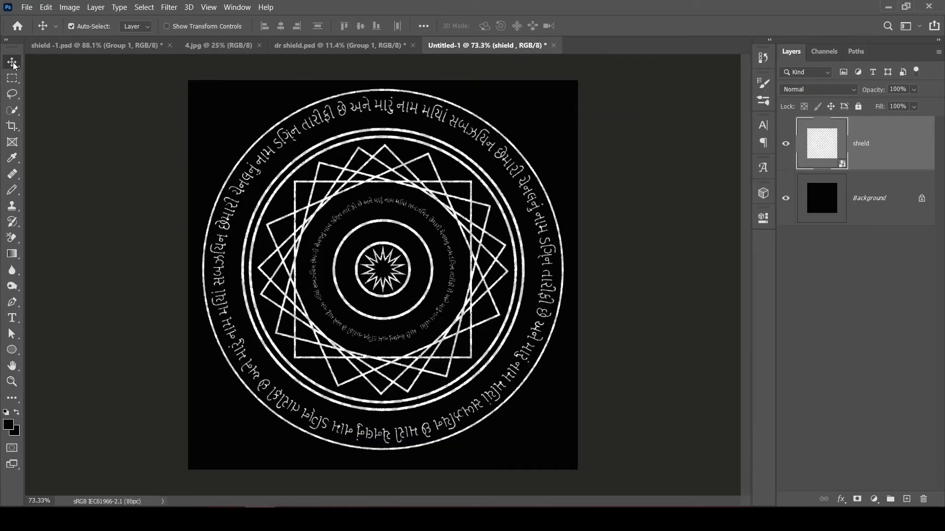
drag(829, 144, 394, 246)
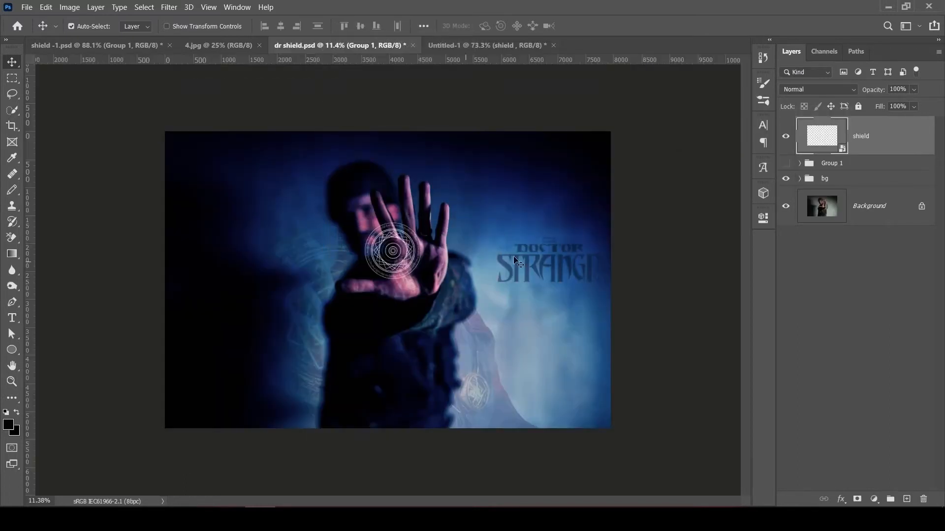
- Scale the shield layer to about 90% and move it over the palm of the raised hand
key(ctrl+t)
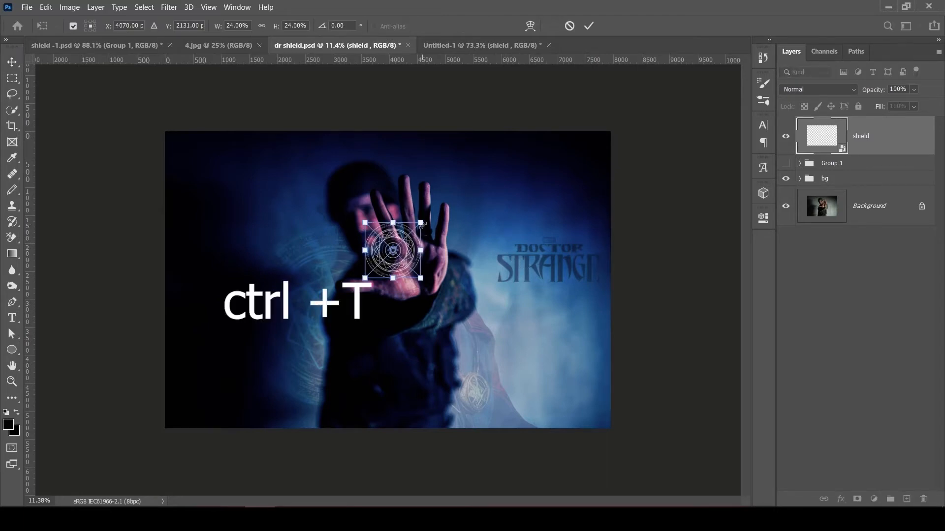
drag(420, 223, 507, 167)
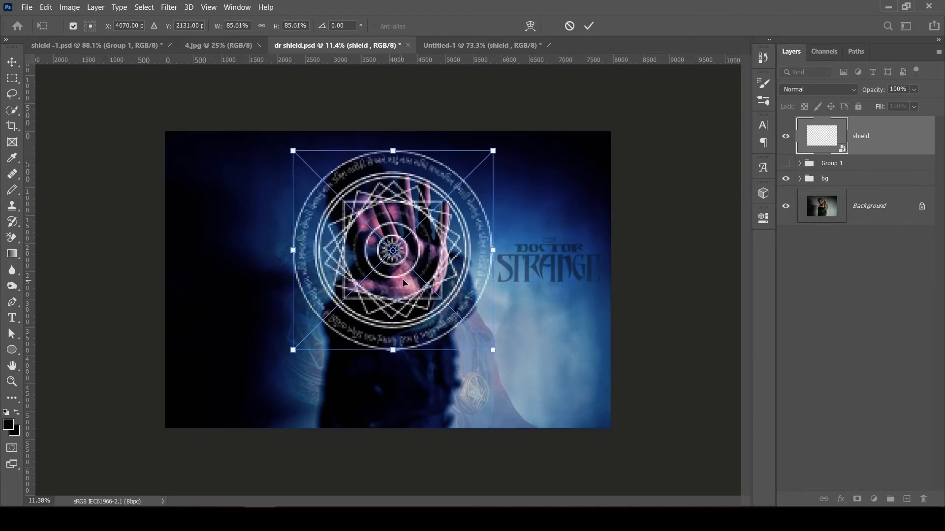
drag(403, 279, 426, 314)
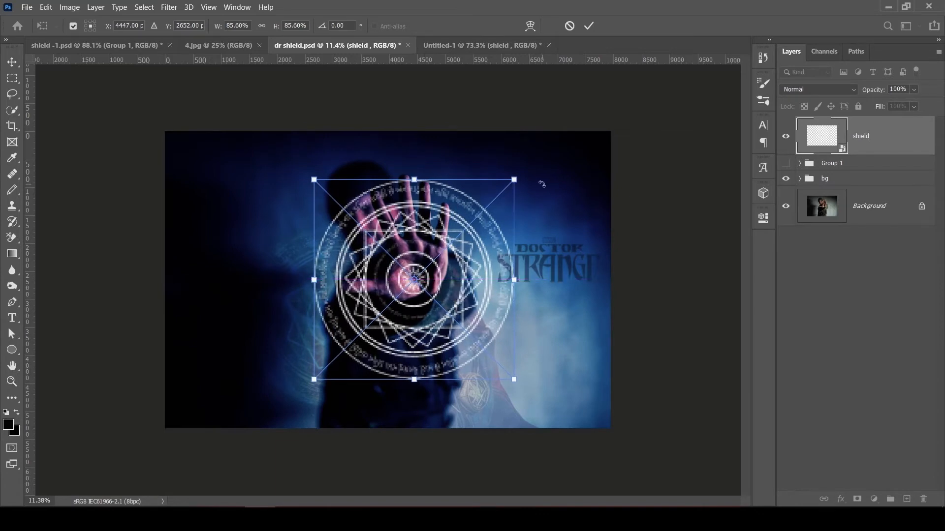
drag(515, 180, 524, 174)
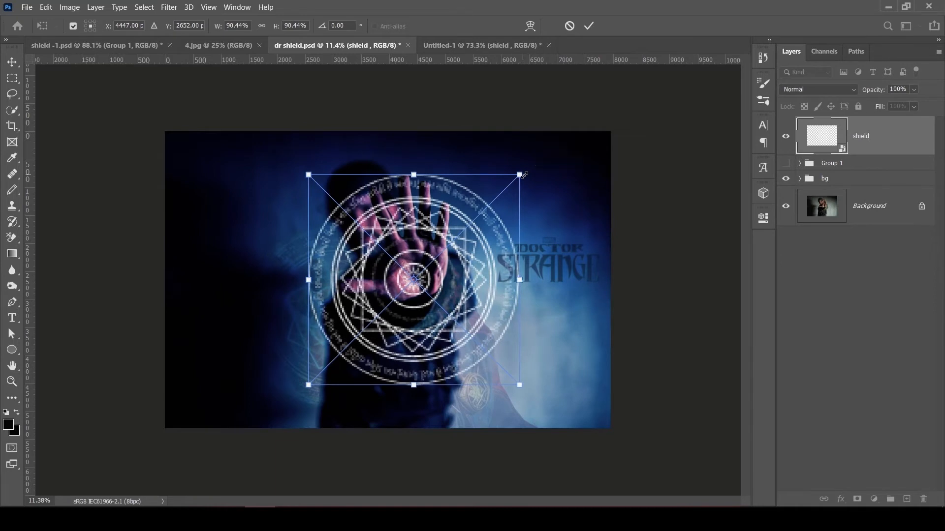
click(589, 25)
- Nudge the shield to the left in large increments to centre it on the palm
scroll(466, 345, up, 2)
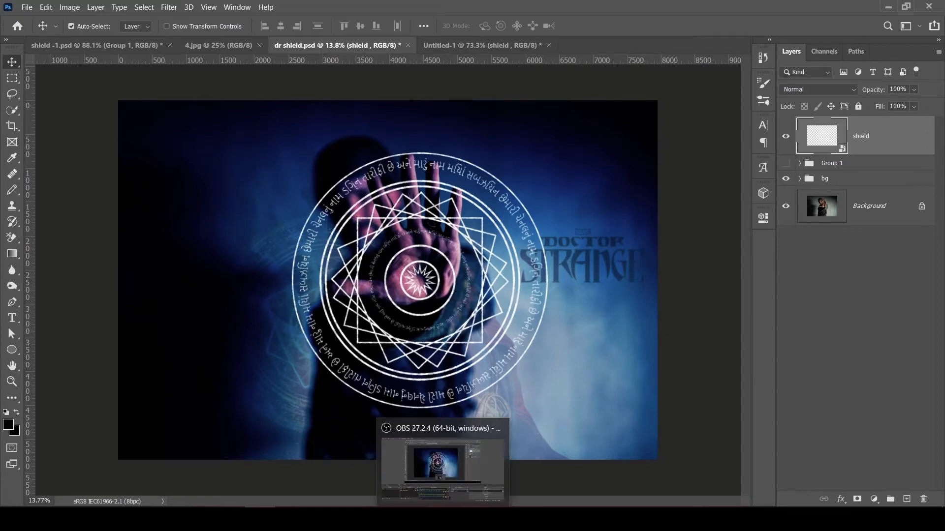
key(shift+Left)
key(shift+Left)
key(shift+Left)
key(shift+Left)
key(shift+Left)
key(shift+Left)
key(shift+Left)
key(shift+Left)
key(shift+Left)
key(shift+Left)
key(shift+Left)
key(shift+Left)
key(shift+Left)
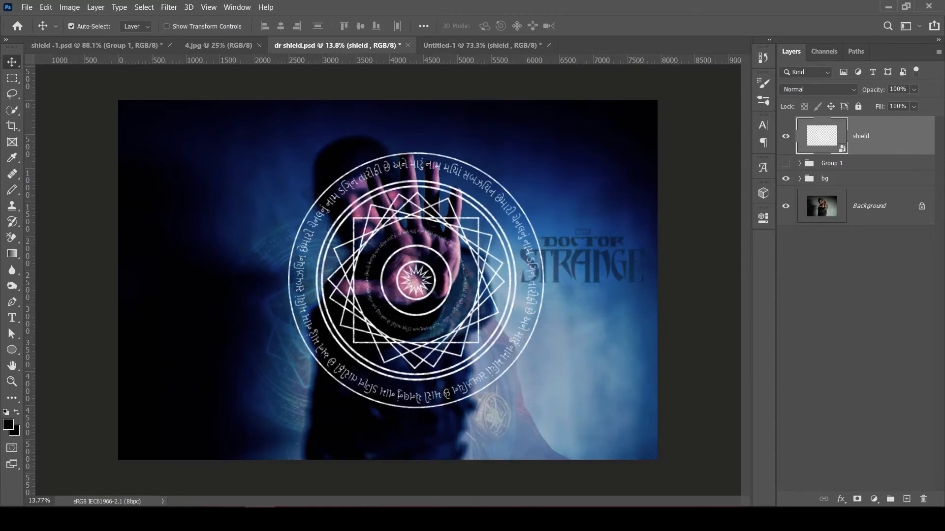
key(shift+Left)
key(shift+Left)
key(shift+Left)
key(shift+Left)
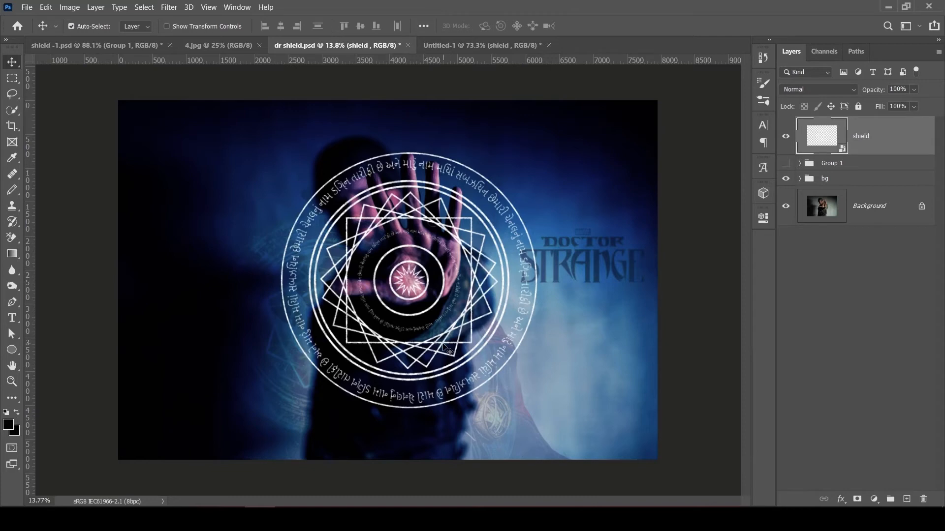
- Open the Twirl filter on the sparks image 4.jpg and move its dialog clear of the picture
click(485, 46)
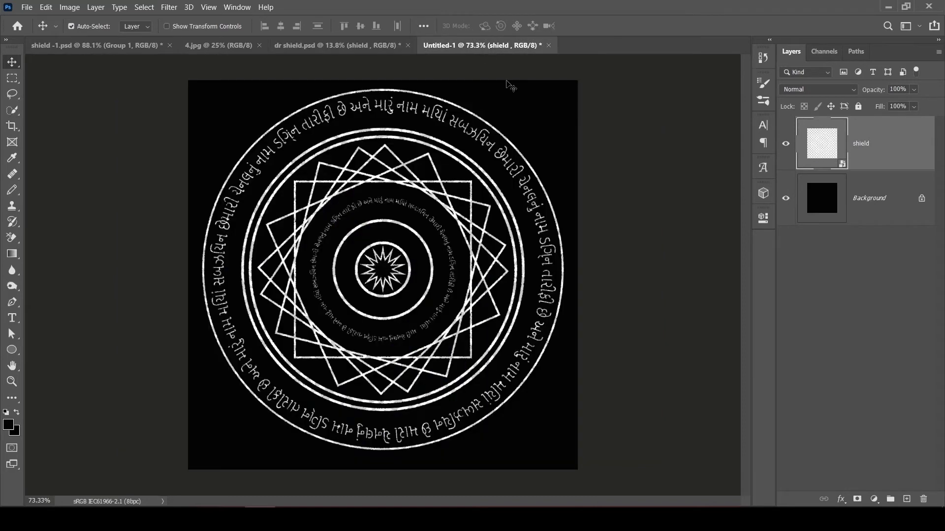
click(229, 45)
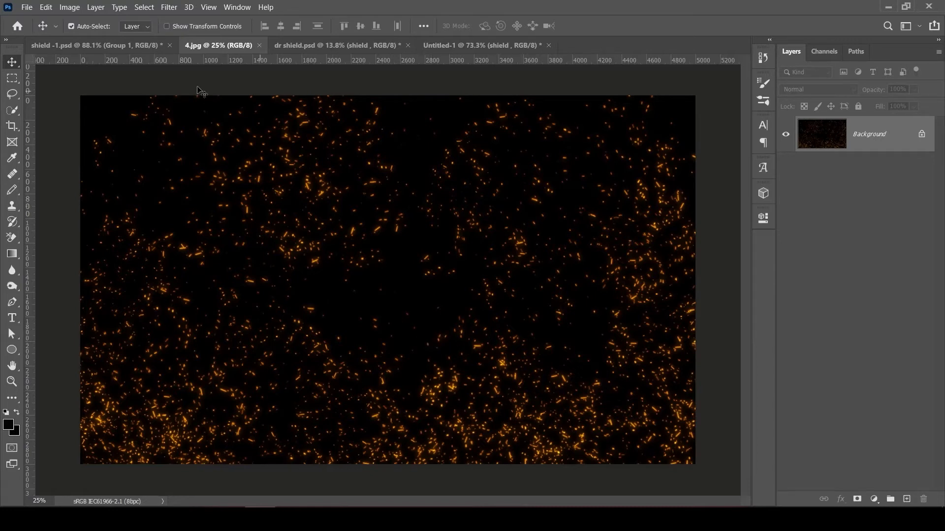
click(168, 7)
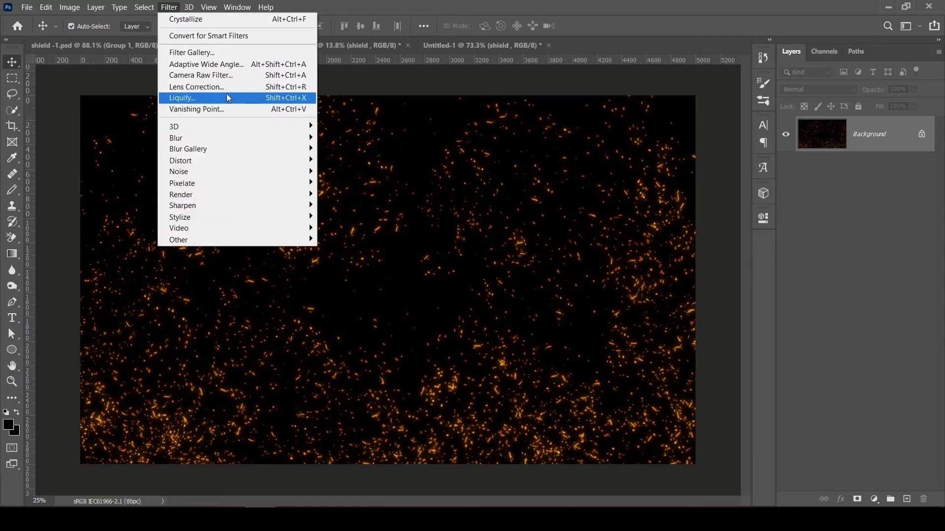
mouse_move(245, 162)
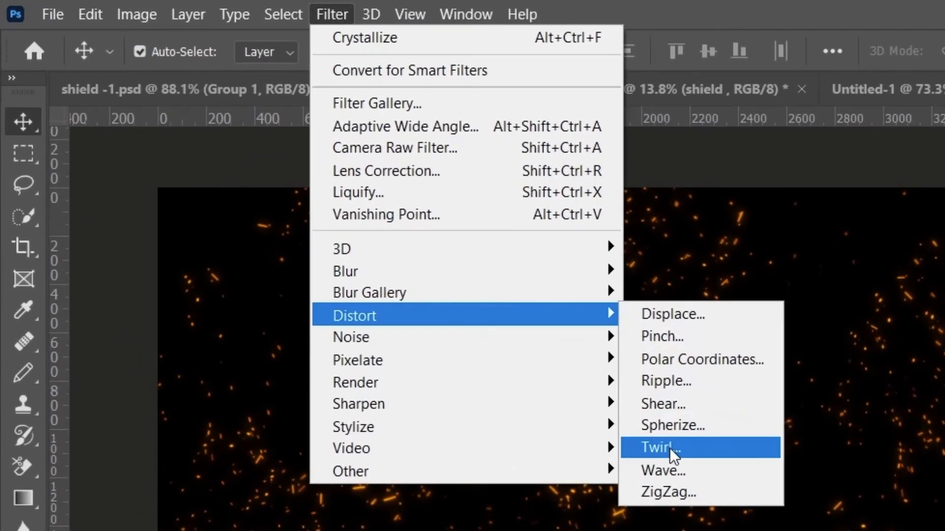
click(336, 227)
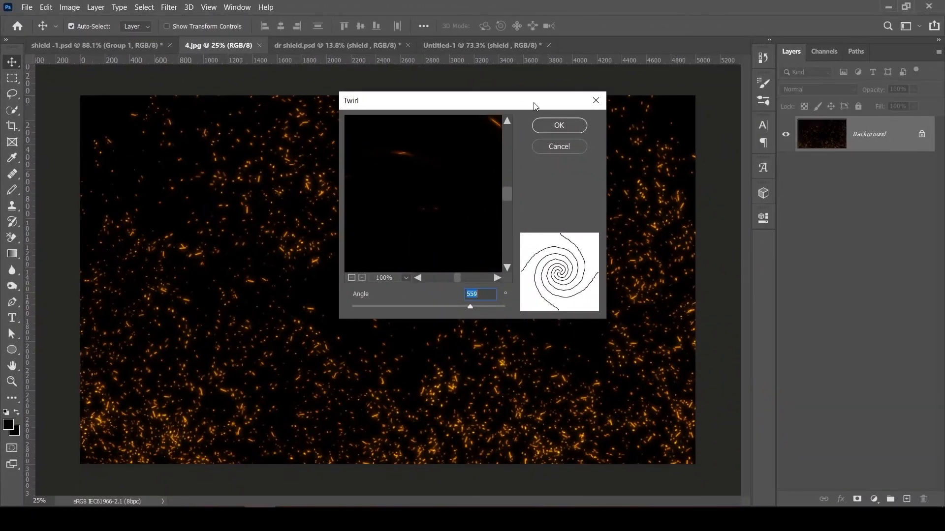
drag(535, 106, 680, 71)
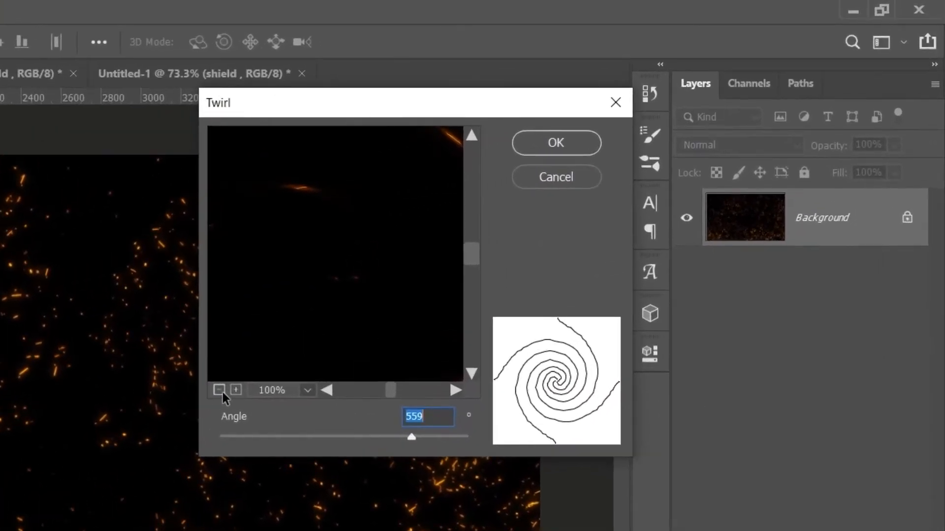
- Zoom the Twirl preview out to 6.3% and apply the twirl with an angle of 265°
click(495, 242)
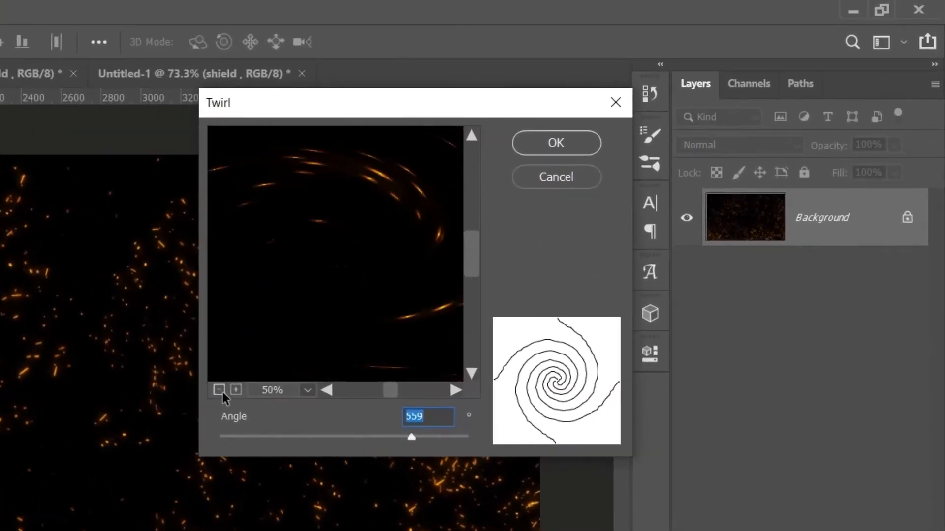
click(220, 389)
click(219, 390)
click(219, 390)
click(220, 390)
click(220, 390)
click(220, 389)
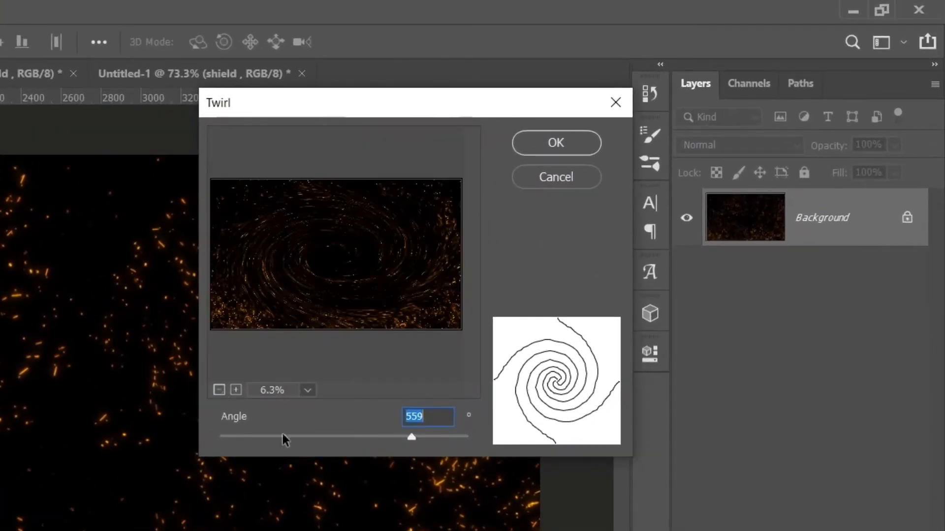
drag(411, 438, 377, 444)
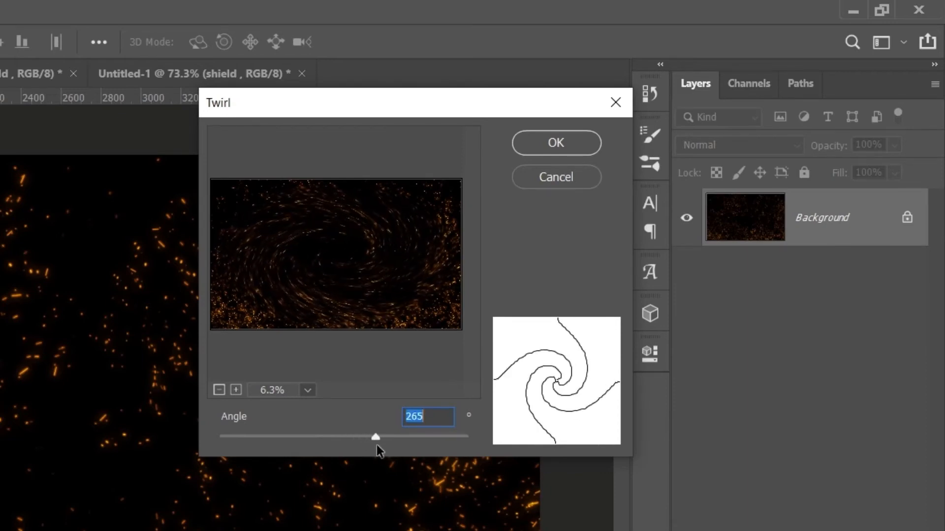
click(557, 149)
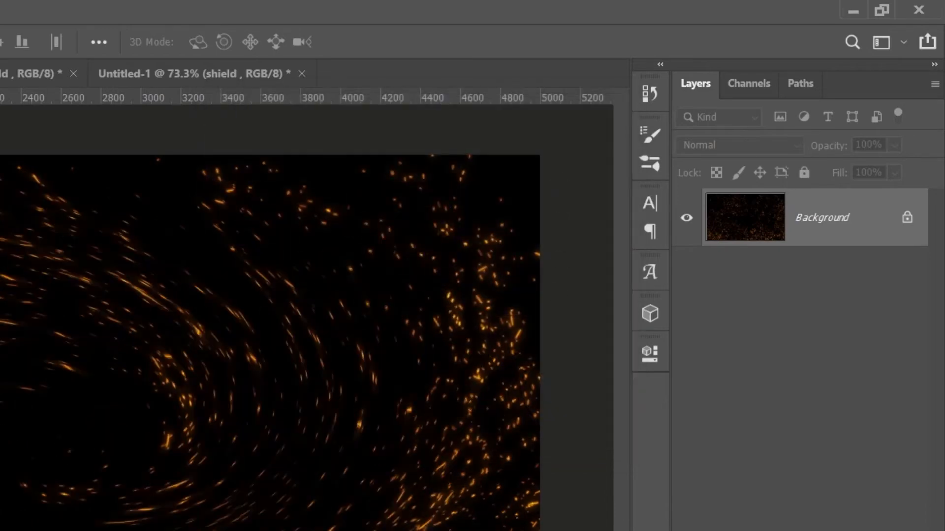
- Copy a large rectangular area around the swirl in 4.jpg and paste it into dr shield.psd
key(m)
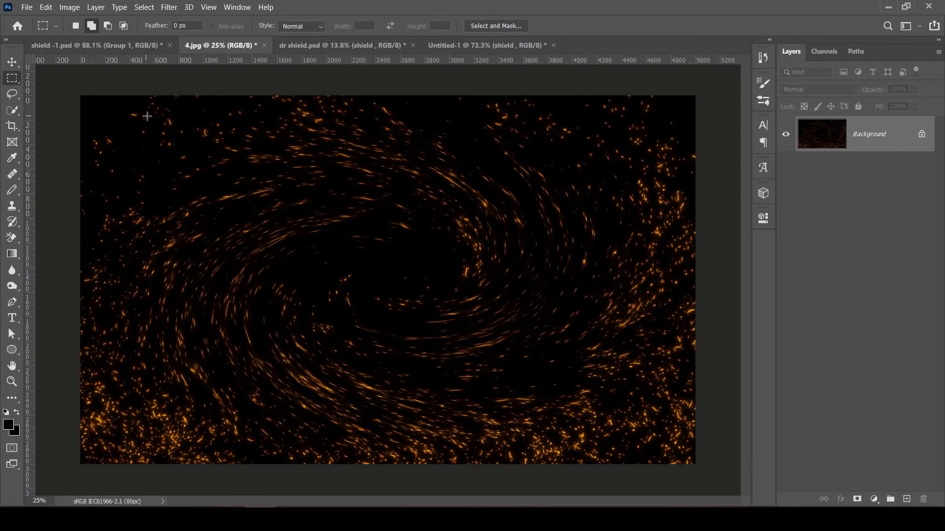
drag(148, 116, 546, 463)
click(47, 7)
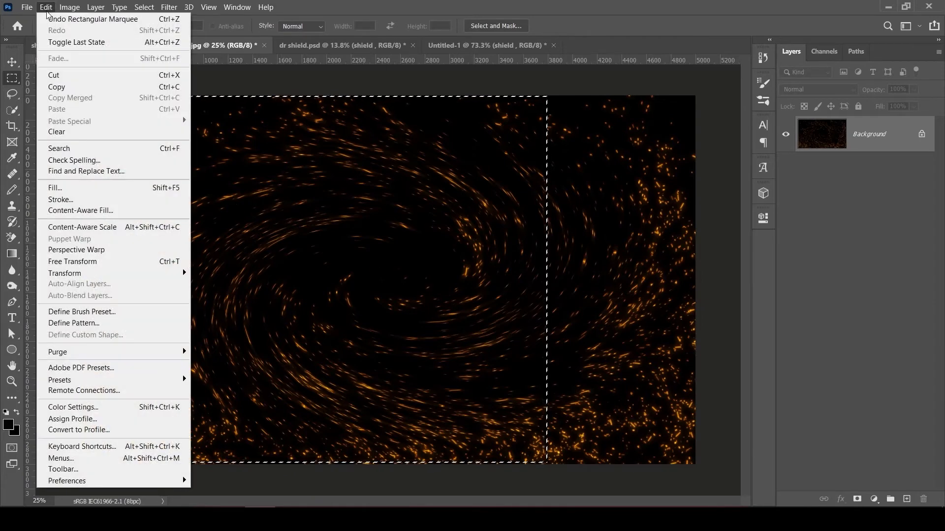
click(71, 87)
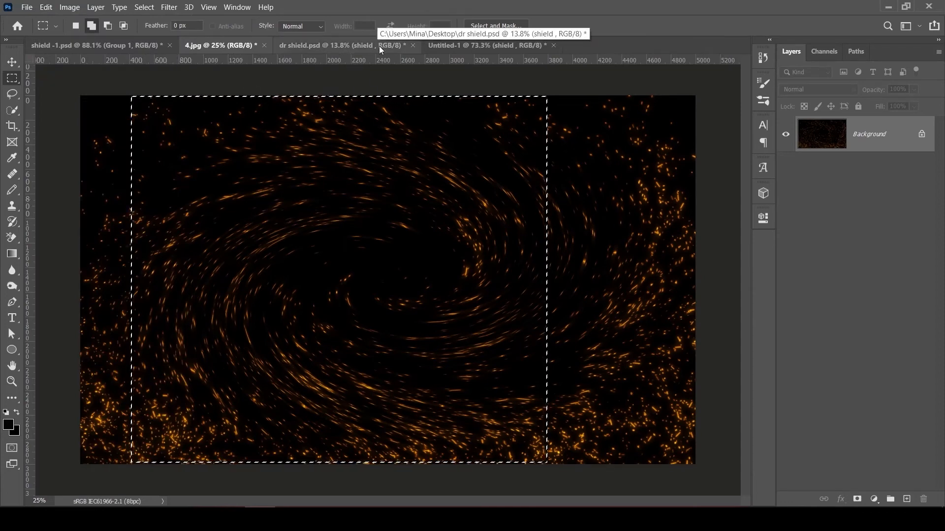
click(357, 46)
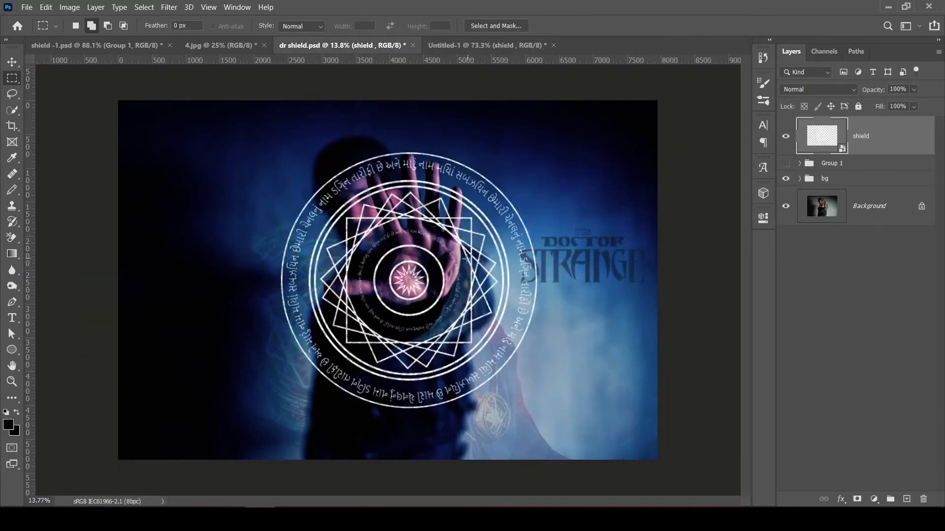
key(ctrl+v)
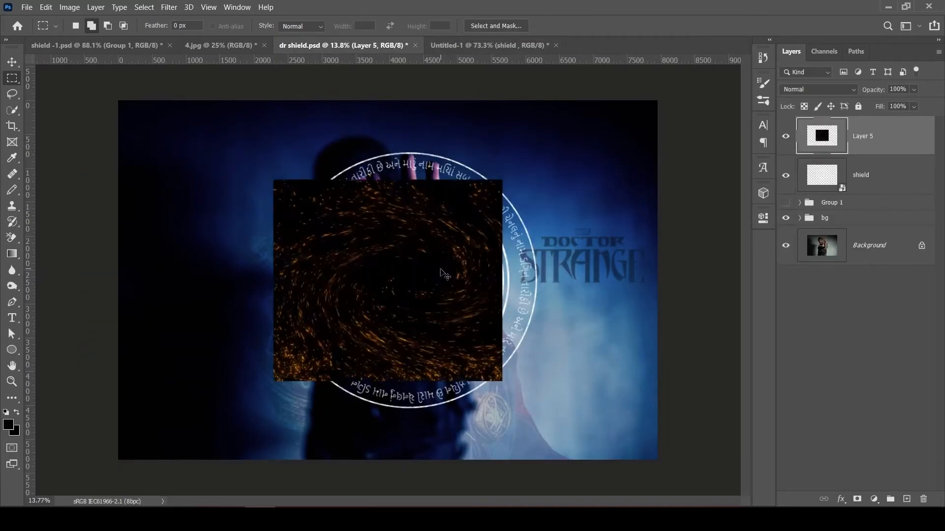
- Centre the pasted sparks layer over the shield and scale it to about 136%
click(13, 62)
drag(401, 281, 429, 277)
key(ctrl+t)
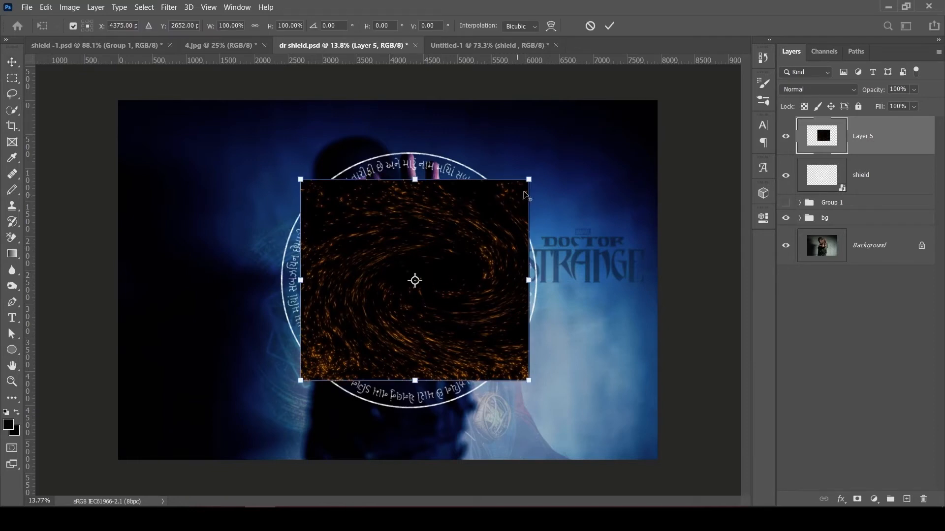
drag(529, 179, 570, 143)
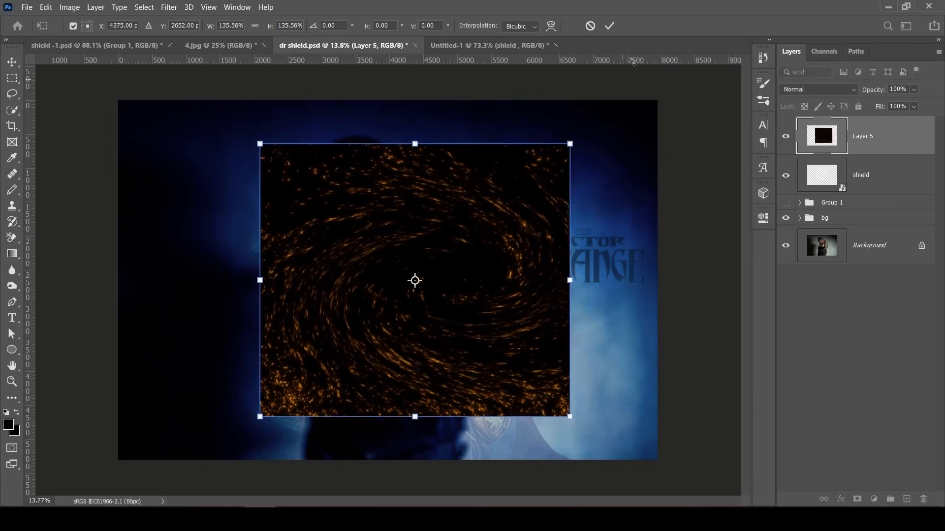
click(610, 26)
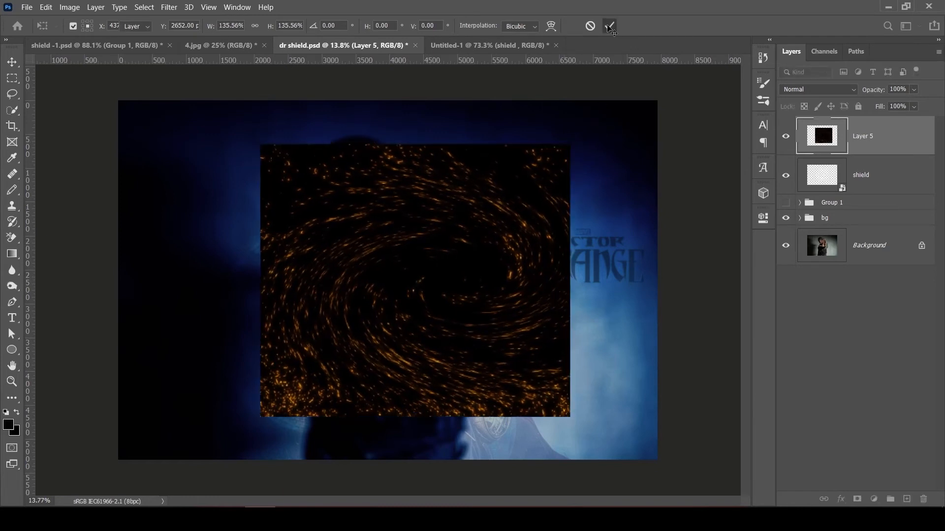
- Set the sparks layer's blend mode to Screen and enlarge it to about 107%
click(851, 91)
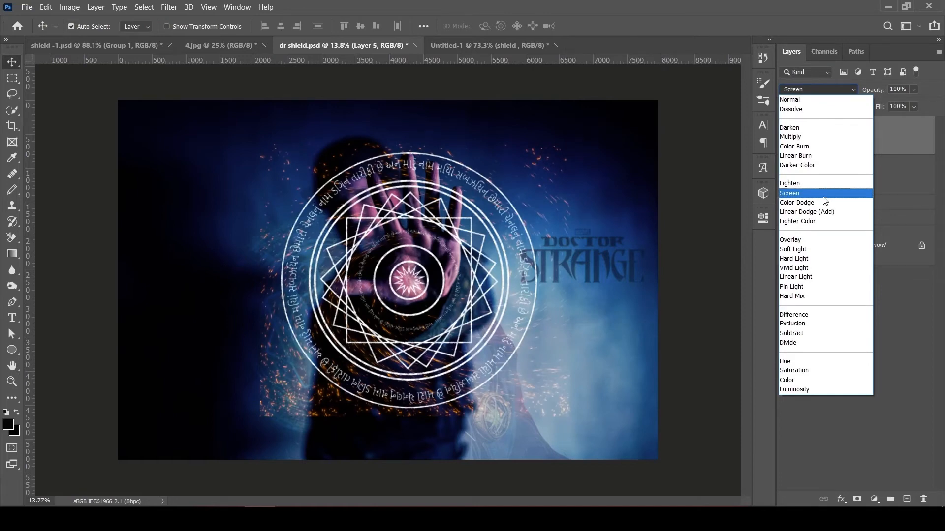
click(823, 196)
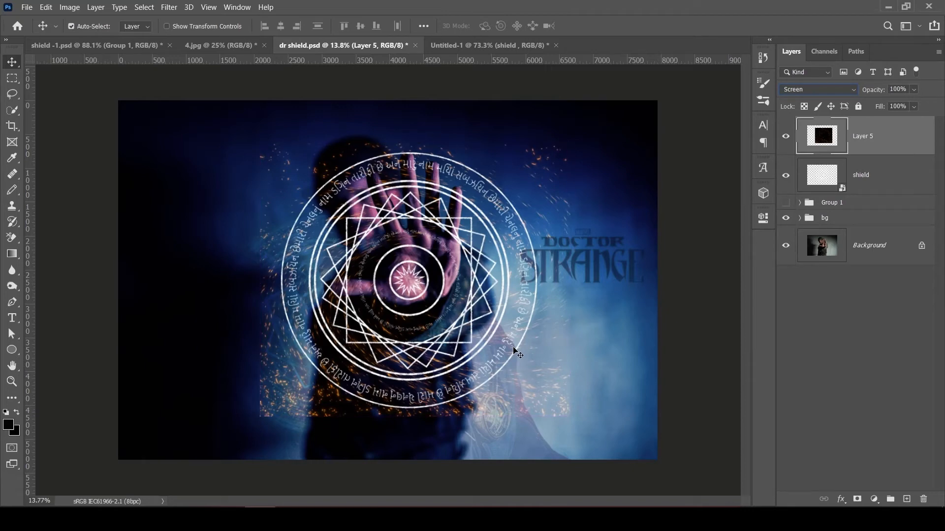
key(ctrl+t)
drag(570, 141, 582, 132)
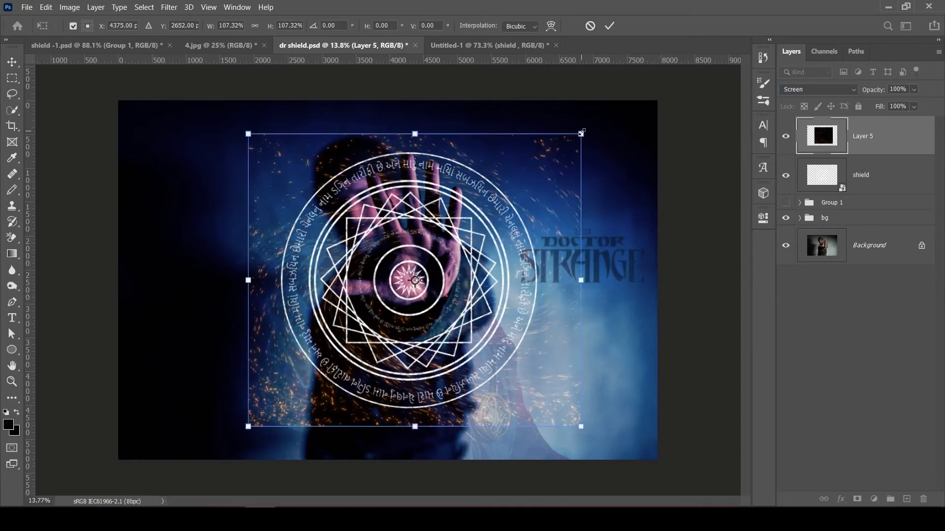
click(610, 26)
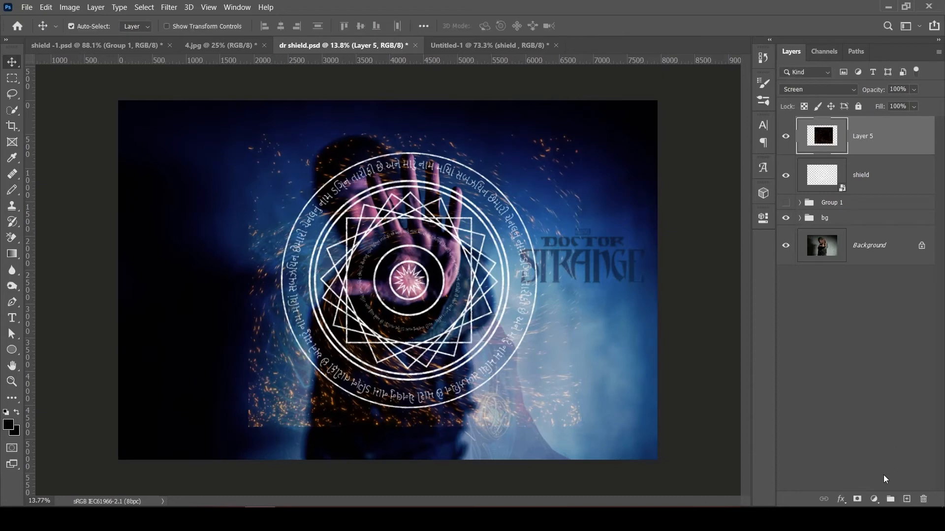
- Add a mask to the sparks layer and paint black over the sparks along the shield's lower and right edges
click(857, 500)
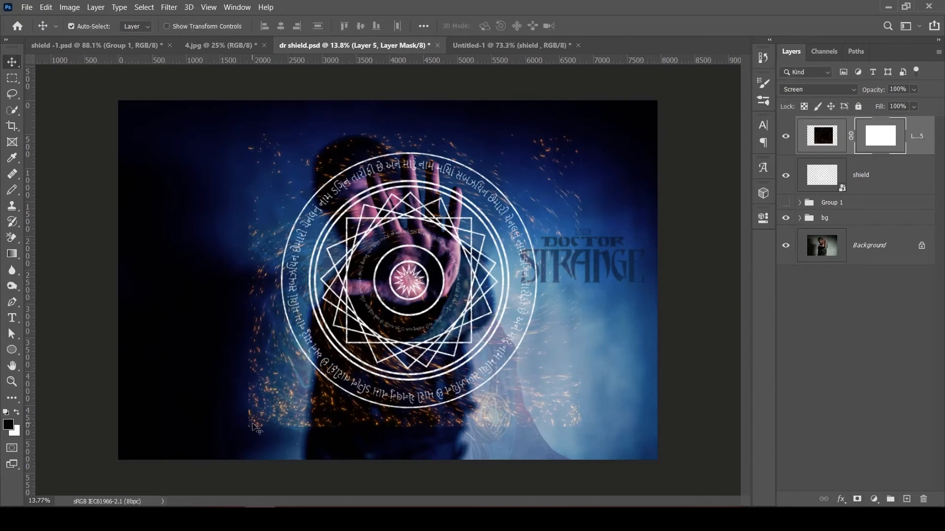
key(b)
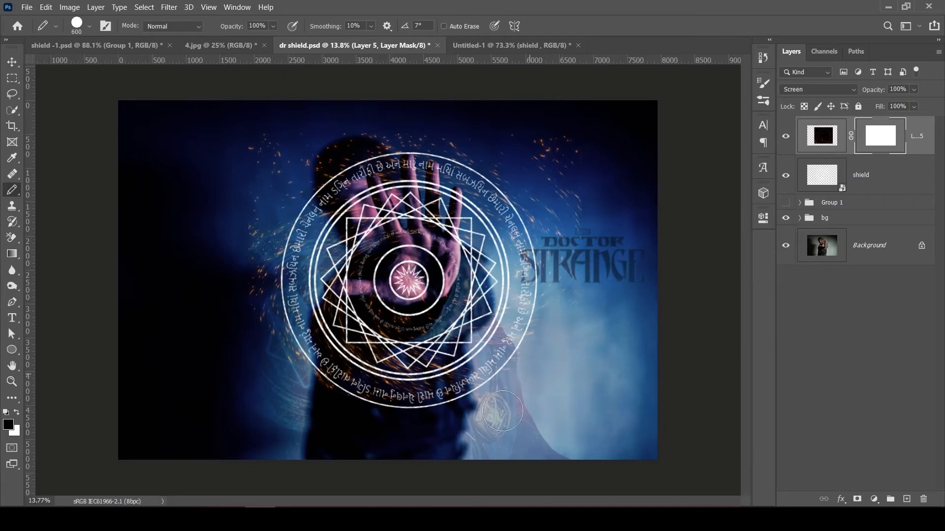
mouse_move(265, 384)
mouse_down()
mouse_move(284, 389)
mouse_move(247, 322)
mouse_move(299, 379)
mouse_move(372, 416)
mouse_up()
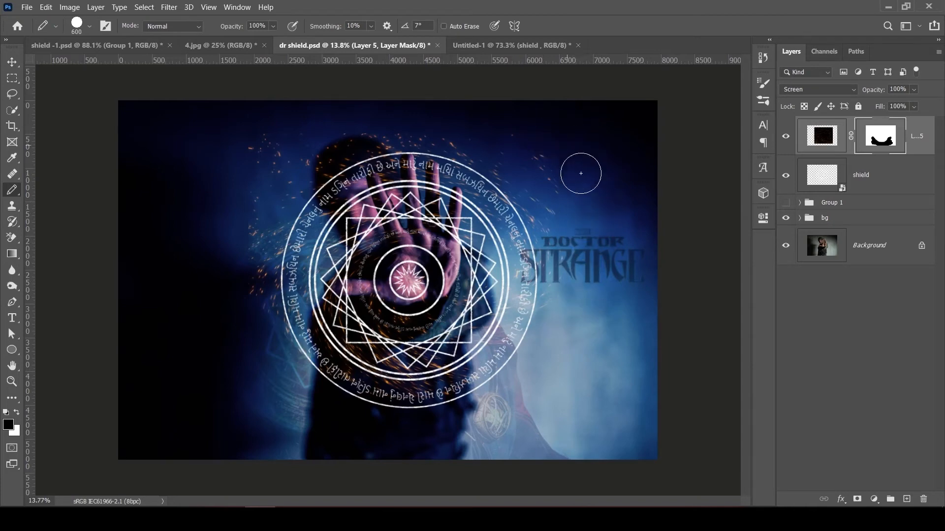
mouse_move(557, 304)
mouse_down()
mouse_move(691, 348)
mouse_move(645, 428)
mouse_move(363, 407)
mouse_up()
click(13, 63)
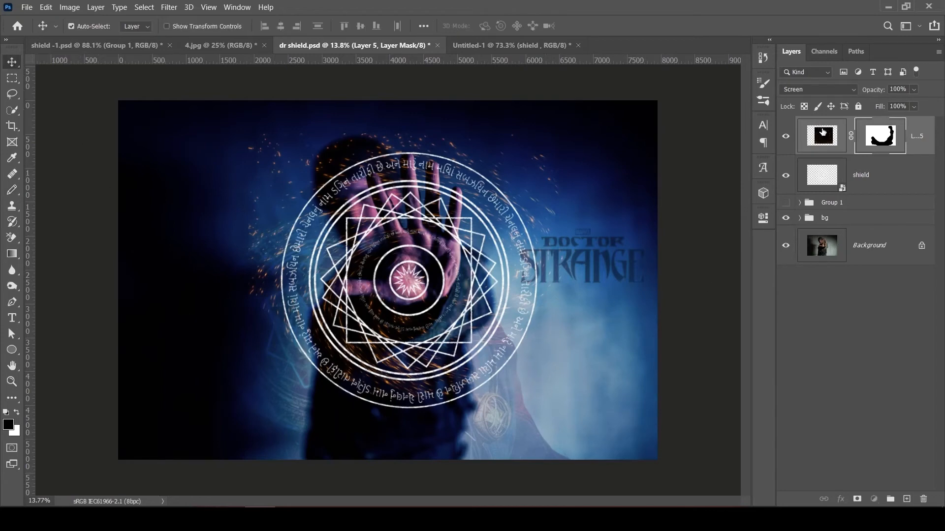
- Duplicate the masked sparks layer to intensify the sparks around the shield
click(823, 132)
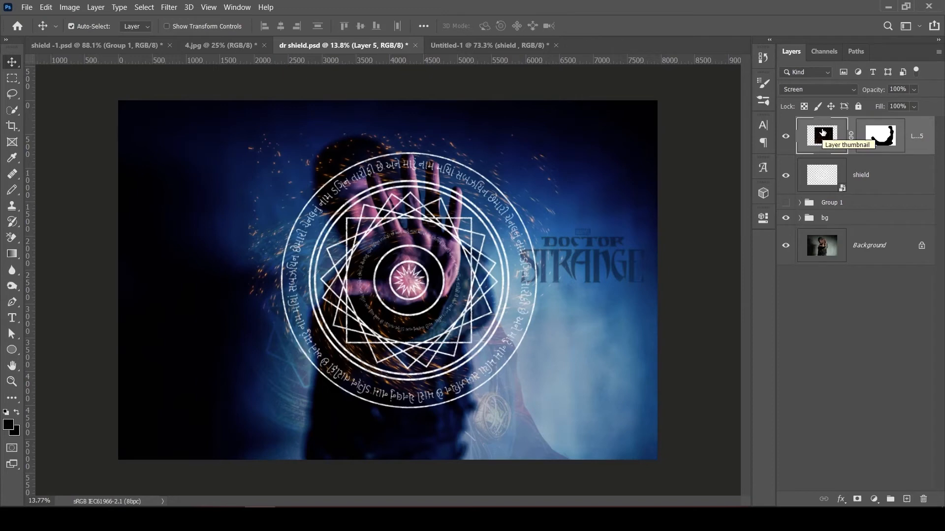
key(ctrl+j)
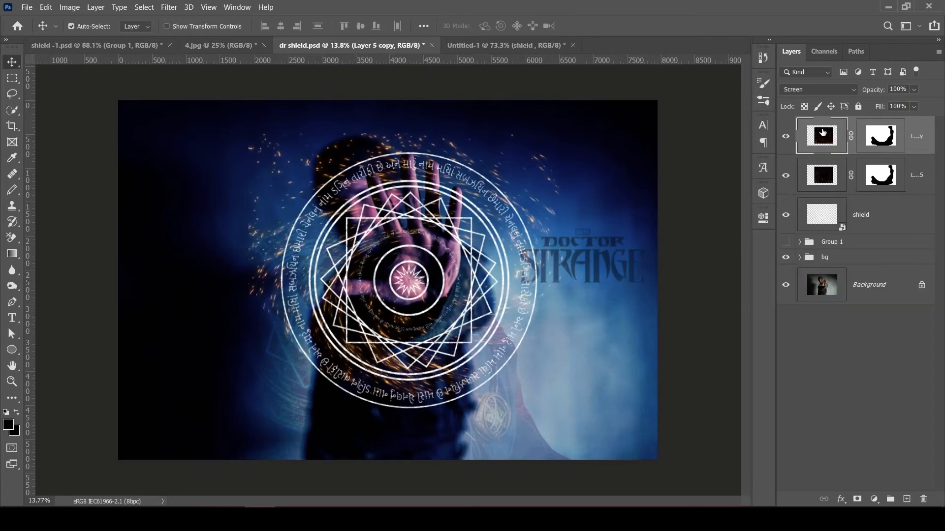
key(ctrl+e)
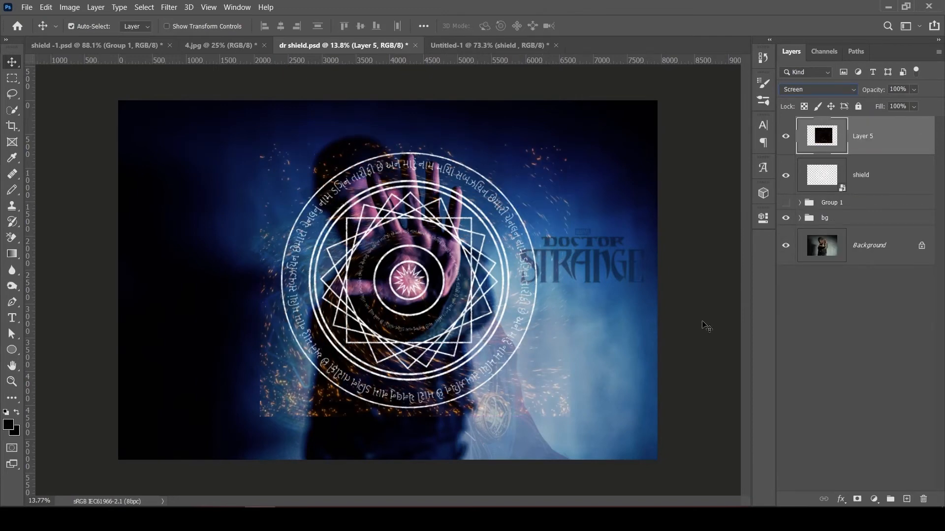
click(787, 203)
click(787, 204)
click(839, 177)
click(834, 137)
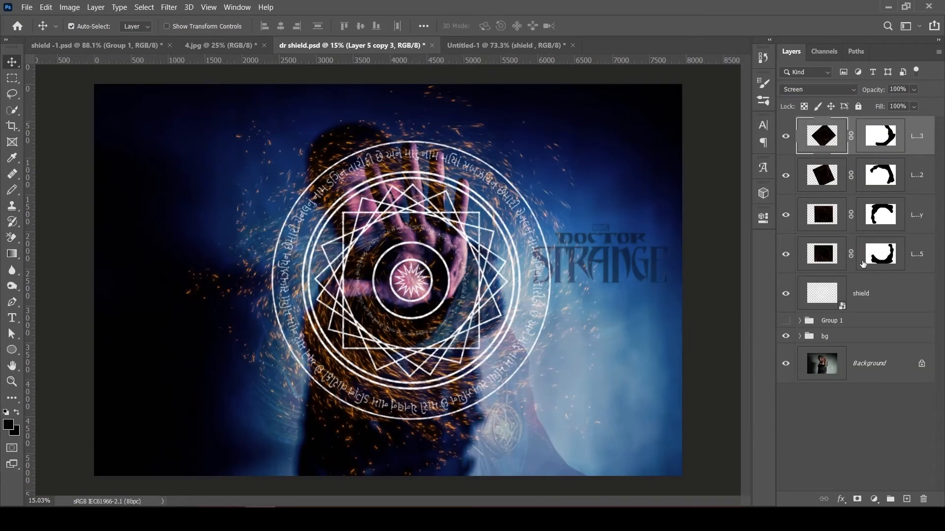
- Group the four masked sparks layers and name the group "sparks"
click(822, 261)
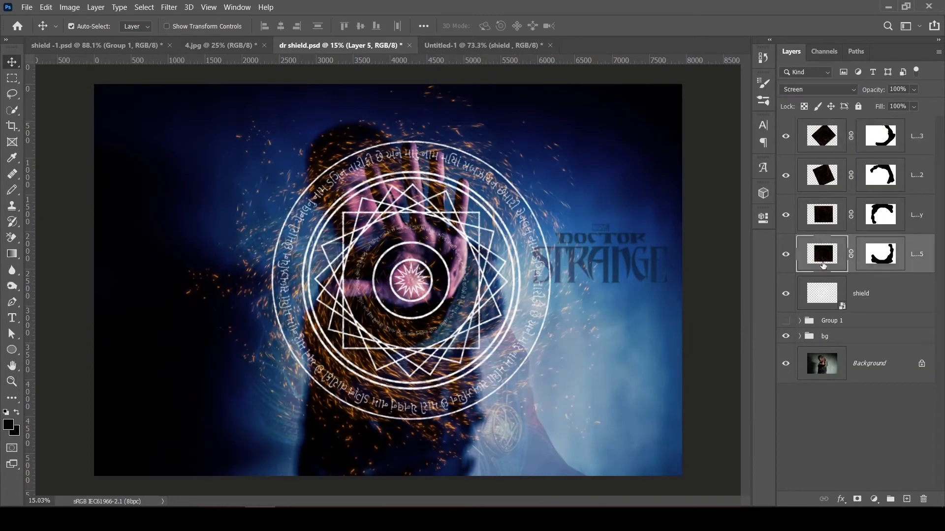
shift+click(831, 139)
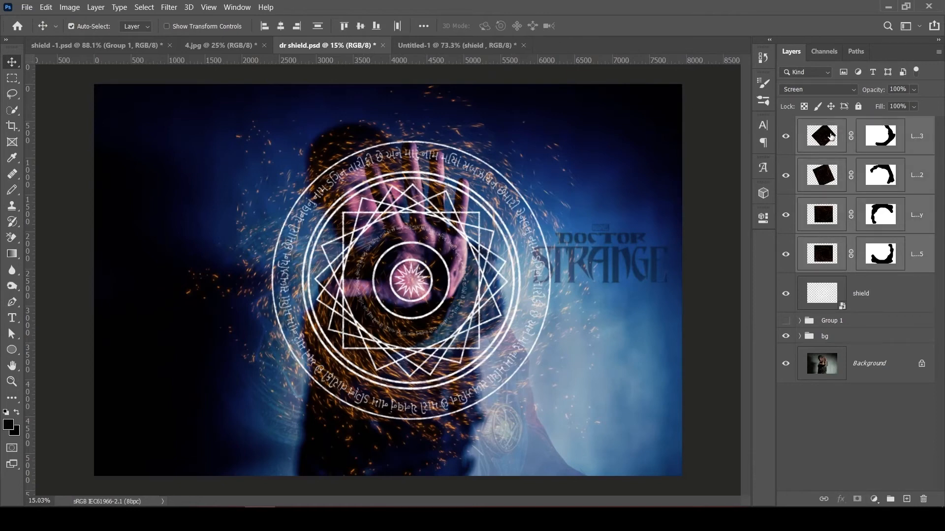
key(ctrl+g)
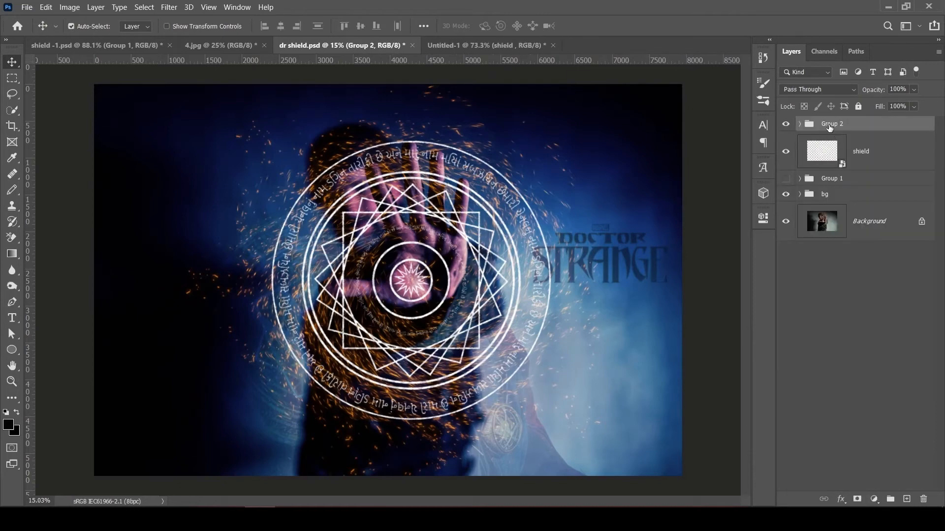
double_click(830, 125)
text(sparks)
key(Return)
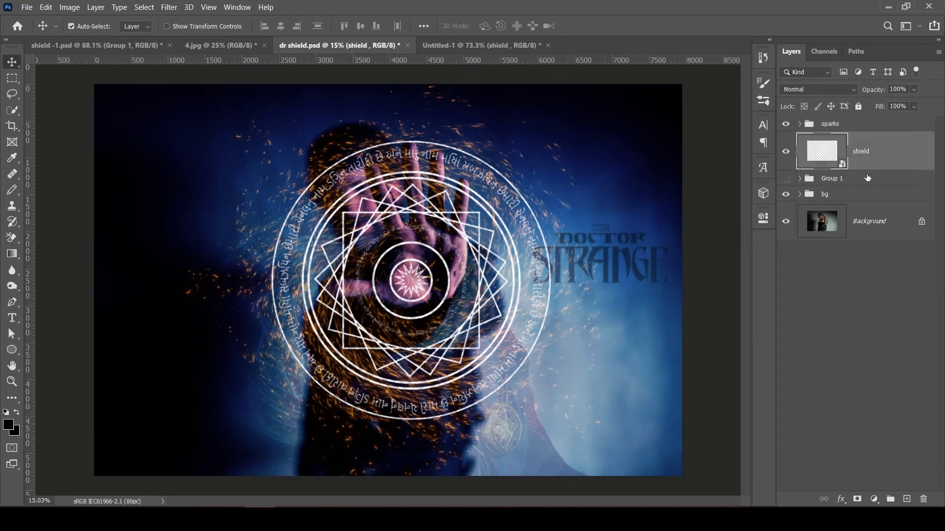
- Create a new layer directly above Group 1 and name it "cloud"
click(867, 178)
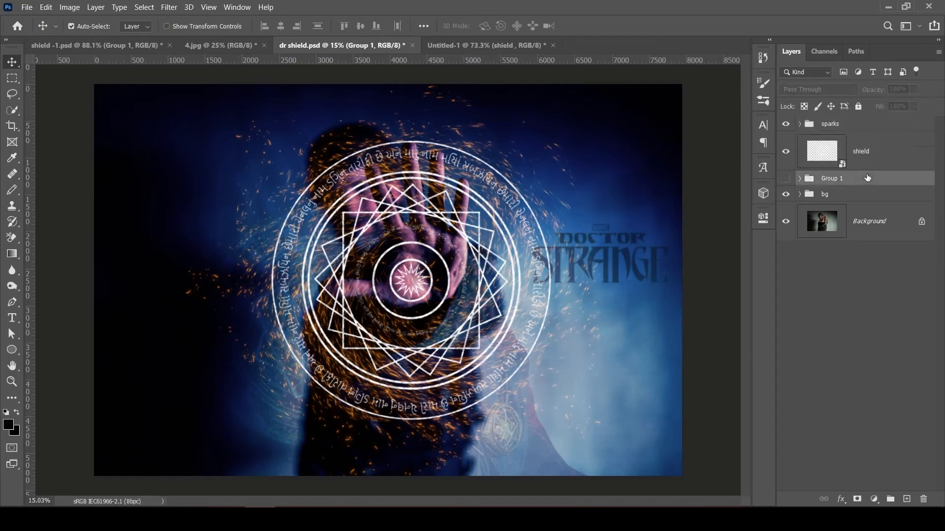
click(908, 500)
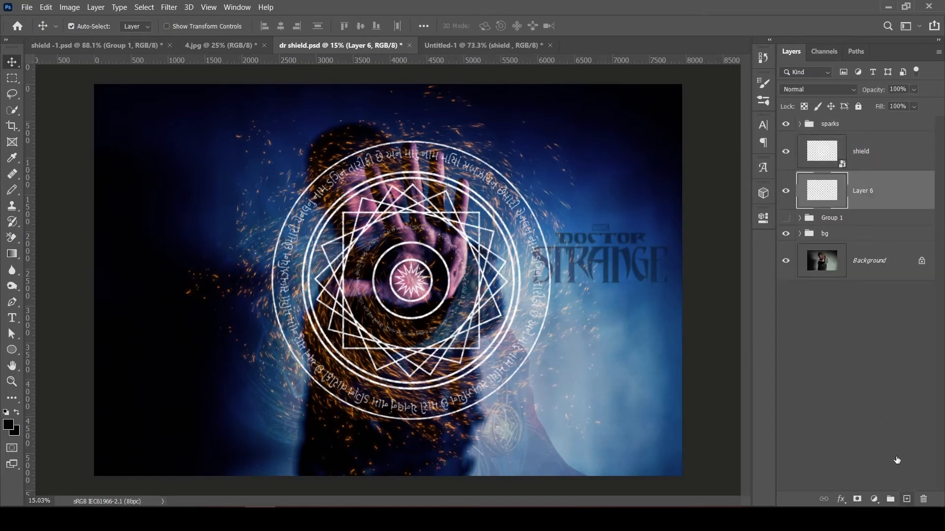
double_click(865, 192)
text(cloud)
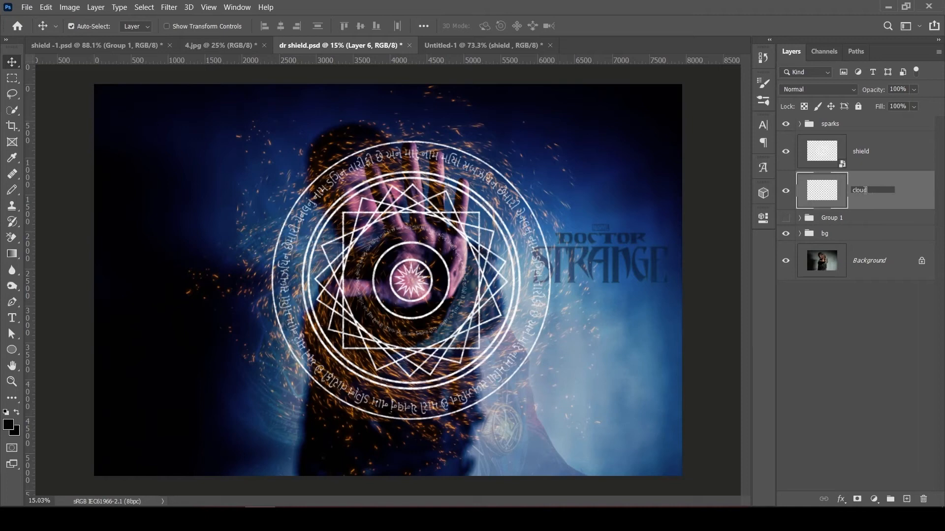
key(Return)
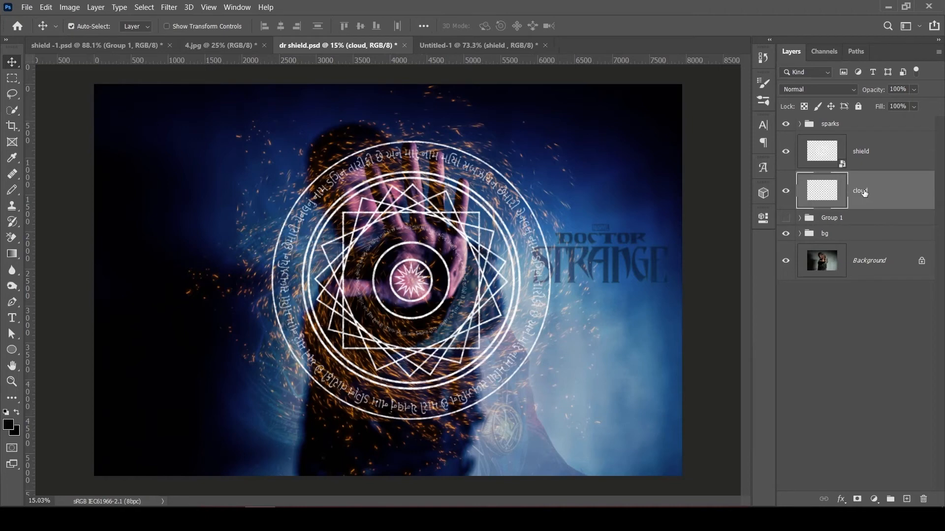
- Set the foreground color to dark brown 533003
click(9, 426)
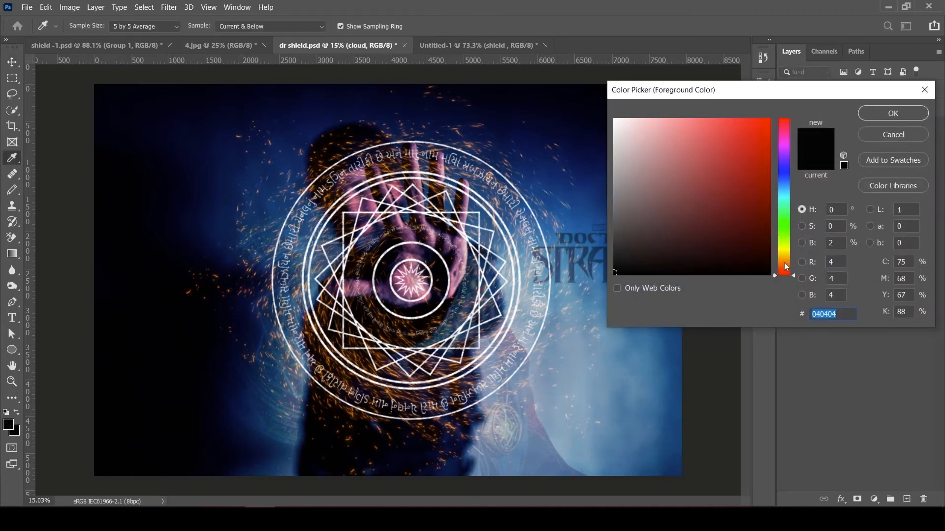
click(784, 261)
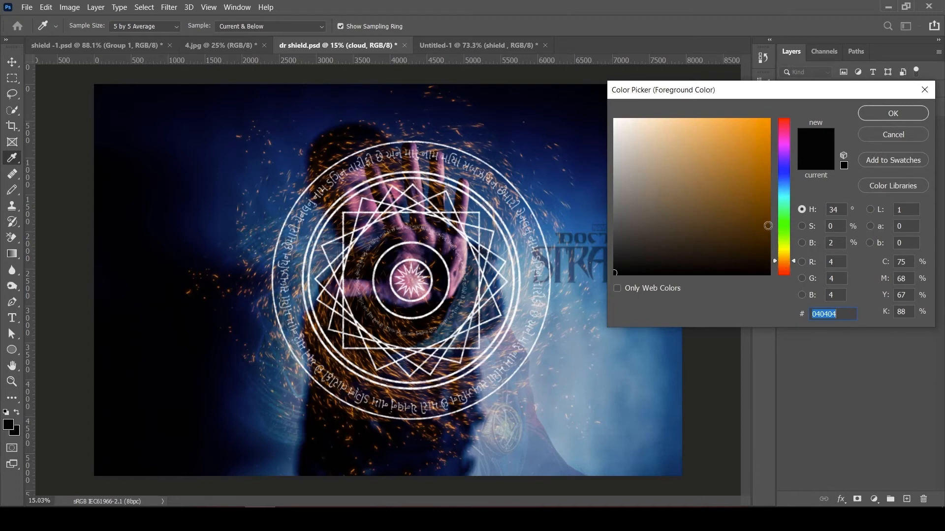
click(764, 224)
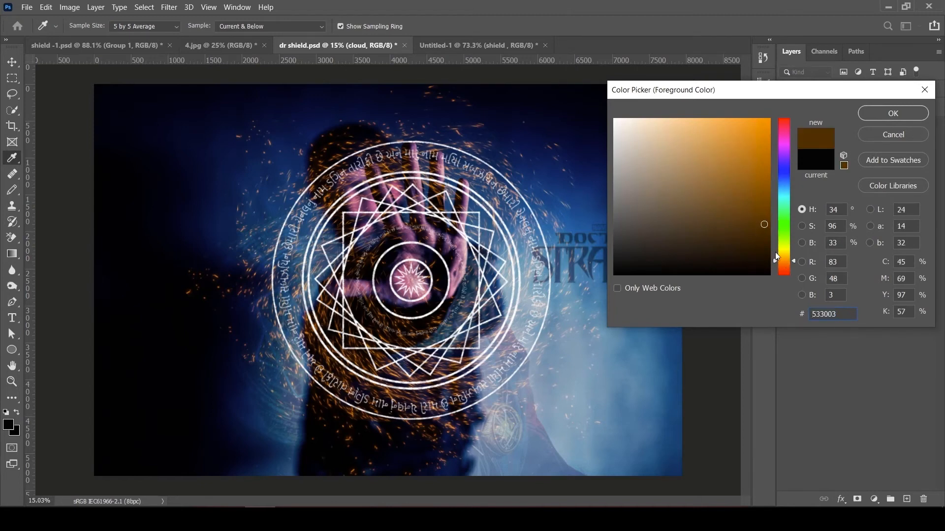
click(893, 113)
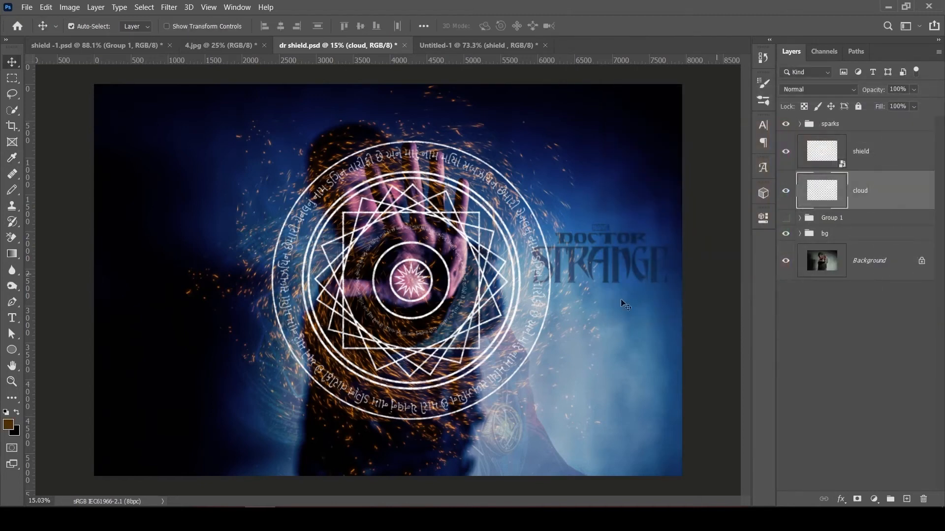
- Set the background color to orange d38c26
click(17, 431)
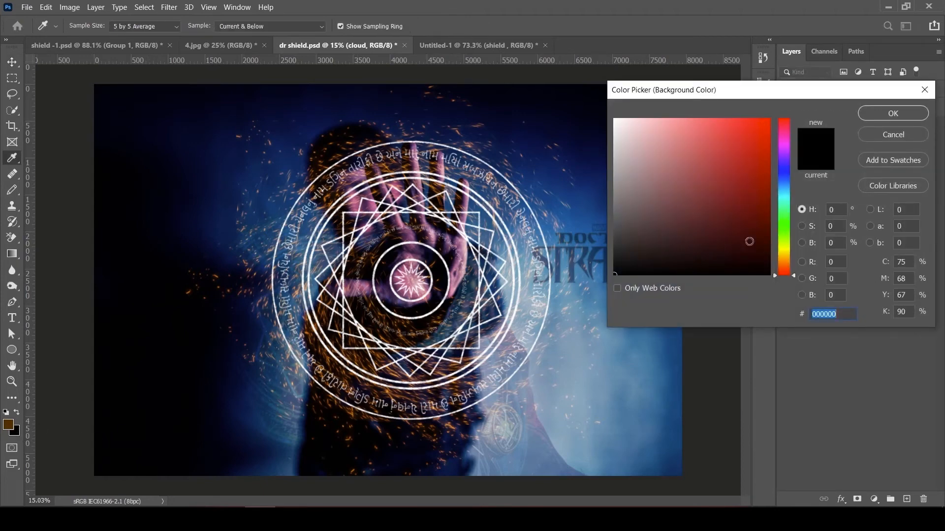
click(784, 259)
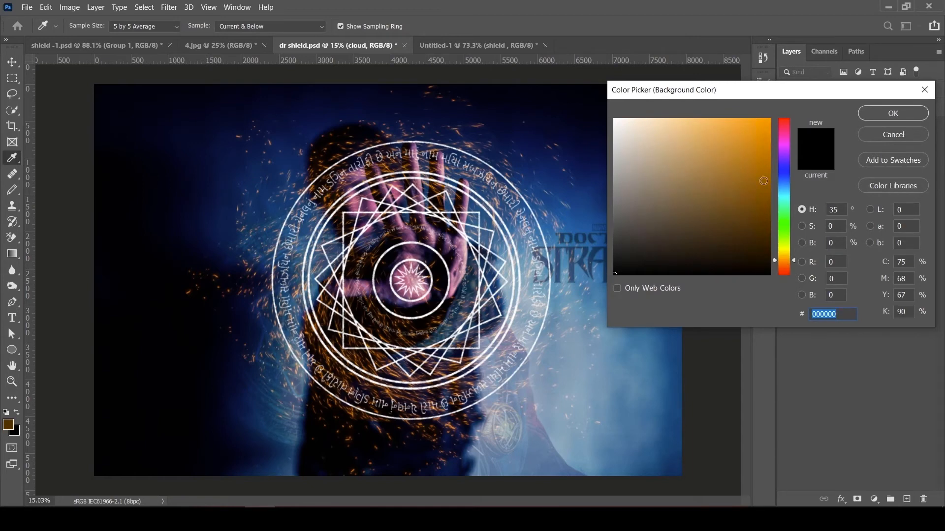
click(749, 144)
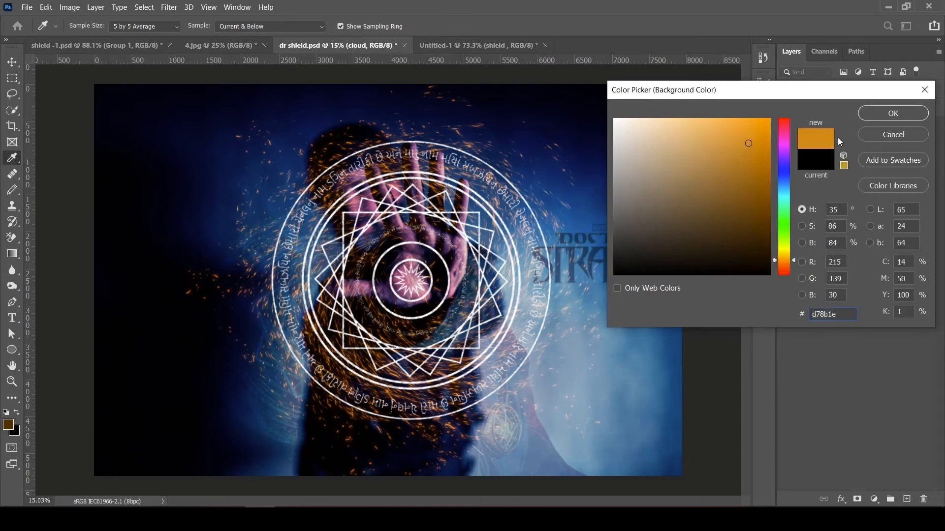
click(756, 162)
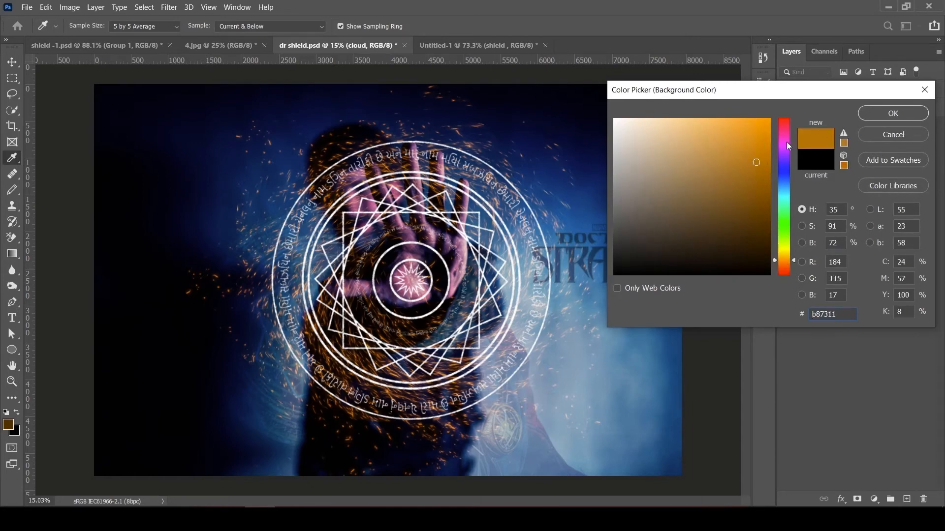
click(743, 146)
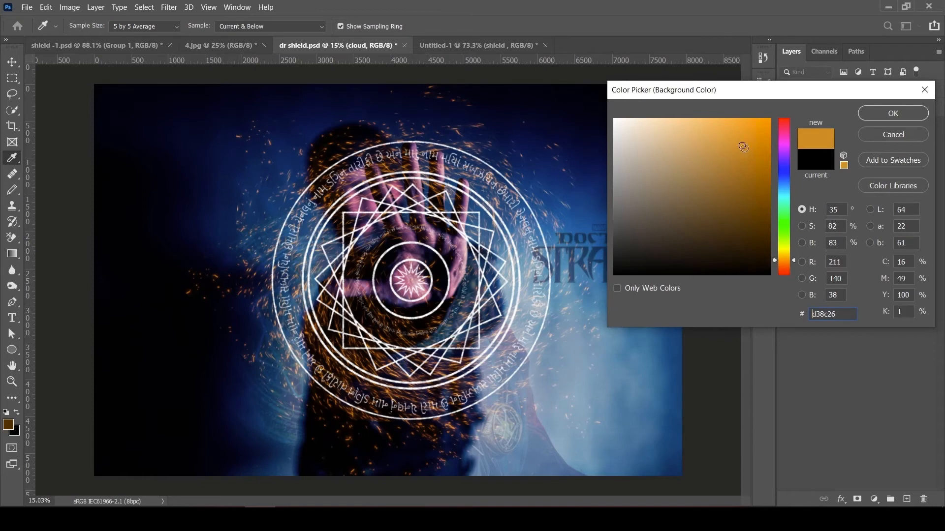
click(885, 113)
key(v)
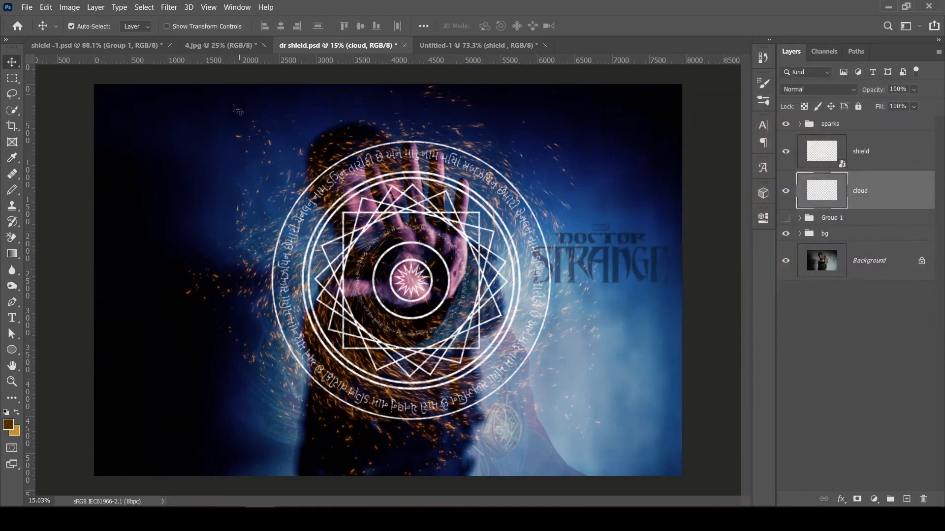
- Fill the cloud layer with the Clouds render filter and hide it with a black layer mask
click(169, 7)
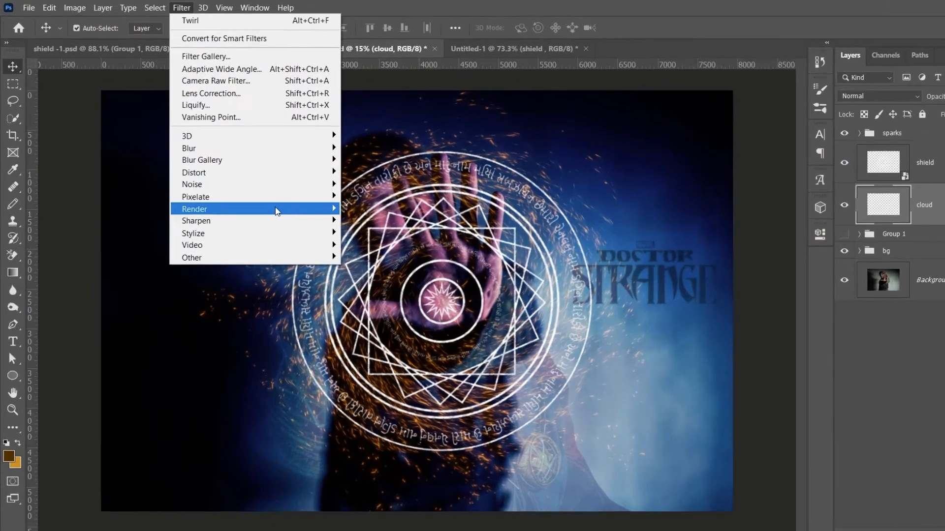
mouse_move(270, 195)
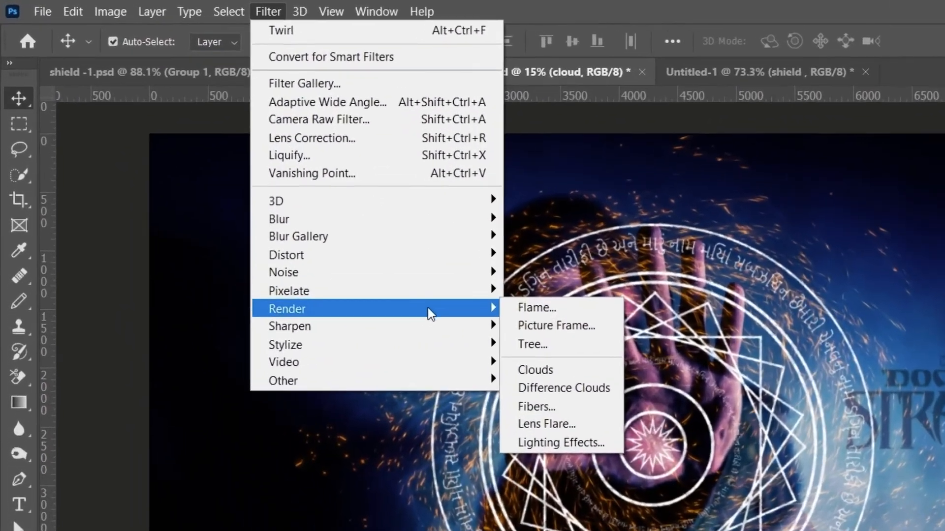
click(573, 394)
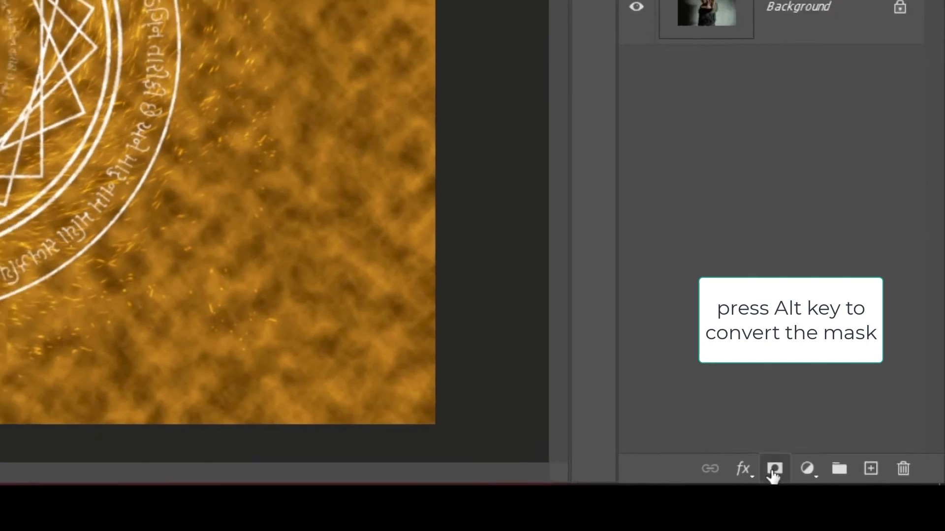
alt+click(769, 468)
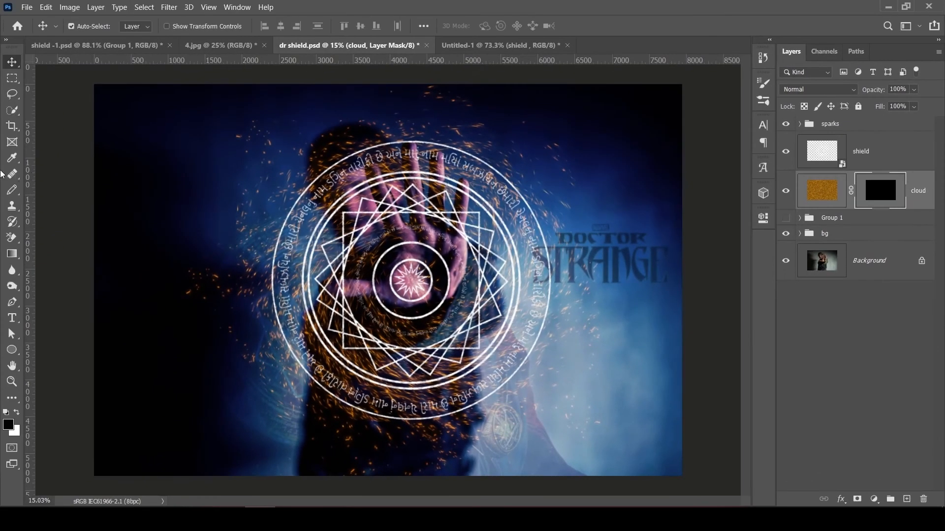
- Paint white on the cloud mask with a 1600 px brush at 43% opacity to reveal orange haze around the shield's rings and over the hand
click(12, 190)
key(x)
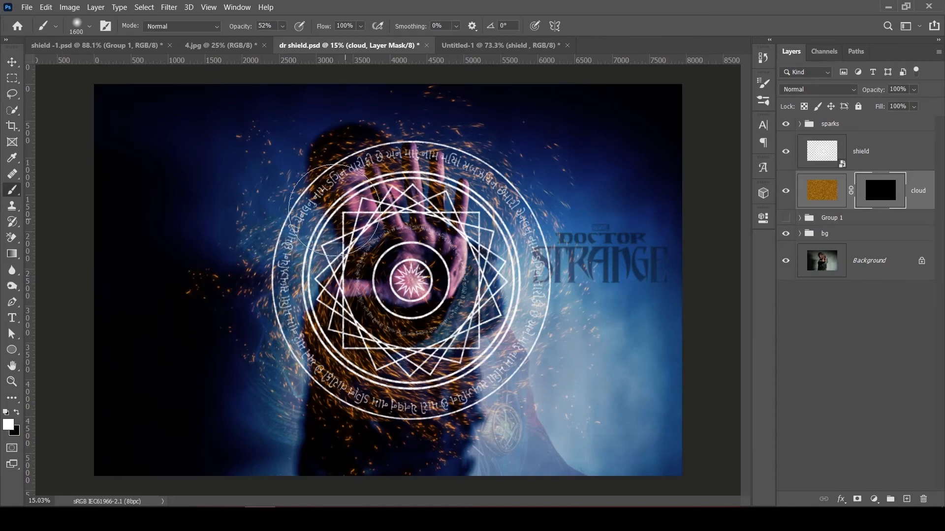
click(283, 27)
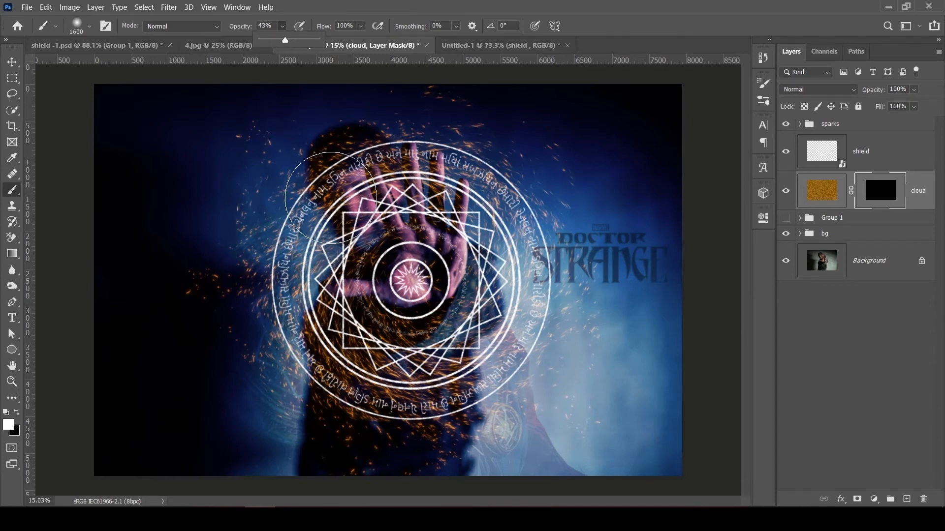
click(331, 198)
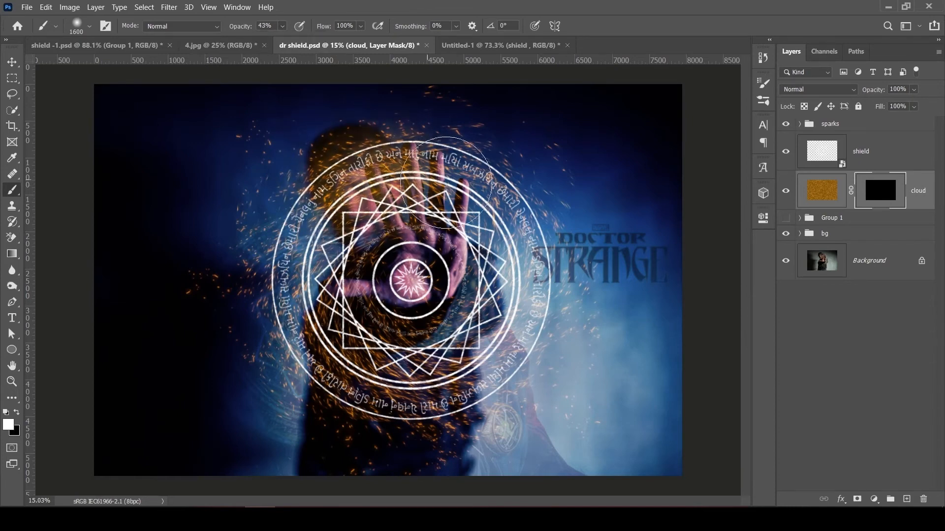
mouse_move(446, 182)
mouse_down()
mouse_move(491, 225)
mouse_move(516, 298)
mouse_move(501, 362)
mouse_move(428, 407)
mouse_move(363, 403)
mouse_move(304, 342)
mouse_move(281, 274)
mouse_move(303, 215)
mouse_move(334, 194)
mouse_move(362, 199)
mouse_move(365, 179)
mouse_move(396, 161)
mouse_move(464, 178)
mouse_move(471, 201)
mouse_up()
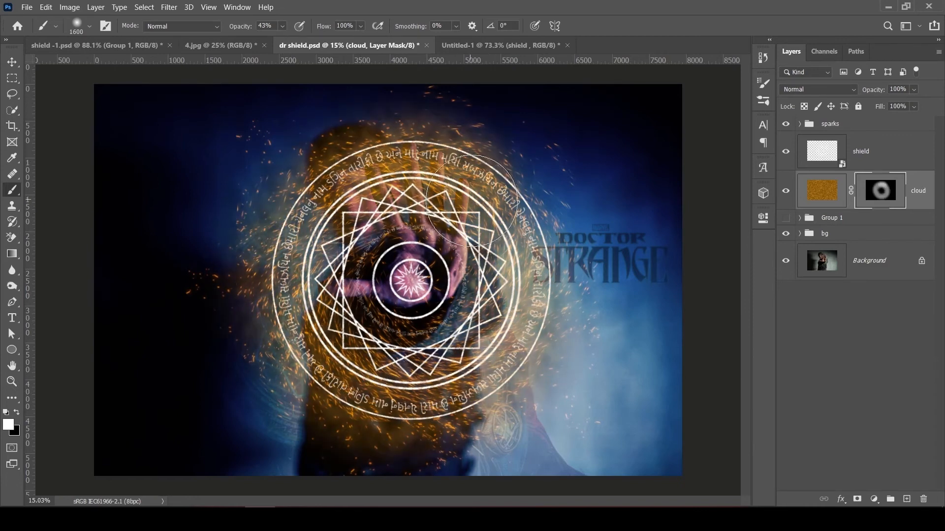
drag(455, 276, 354, 315)
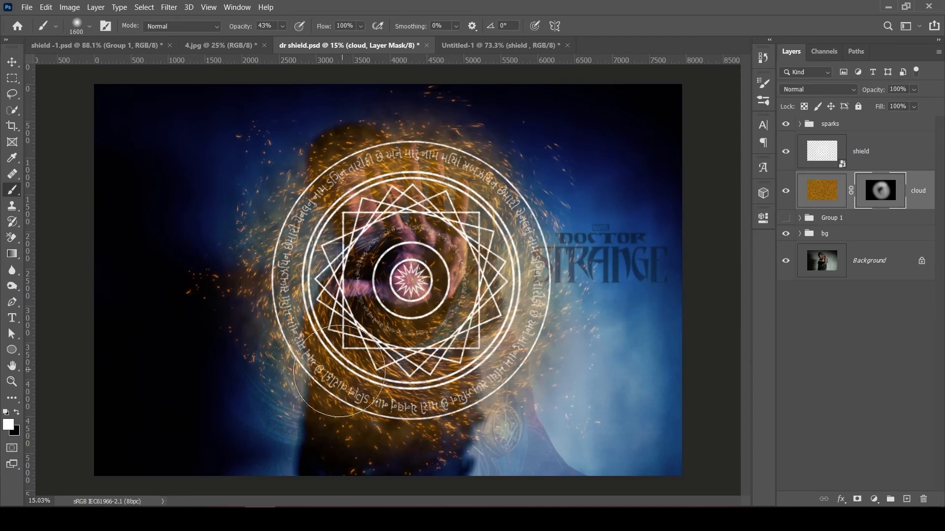
mouse_move(339, 371)
mouse_down()
mouse_move(297, 327)
mouse_move(277, 279)
mouse_move(330, 293)
mouse_move(394, 412)
mouse_move(425, 409)
mouse_move(428, 389)
mouse_up()
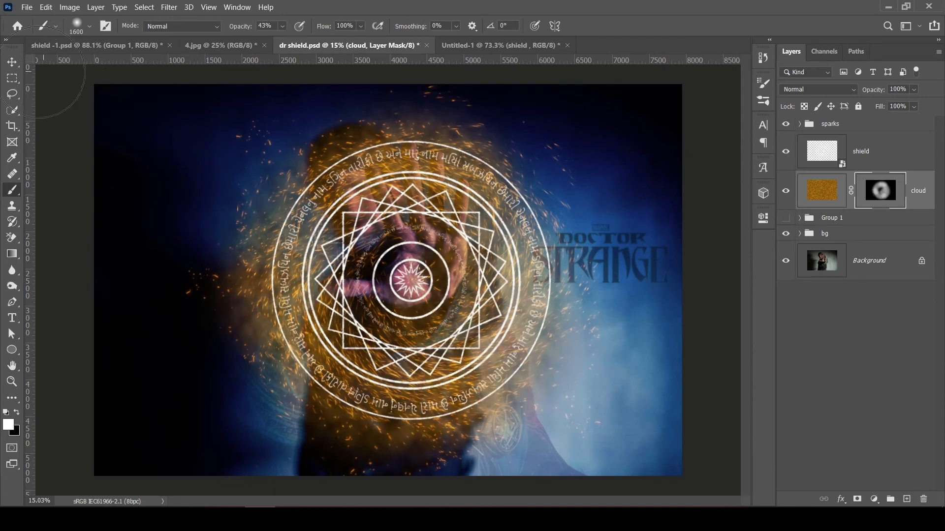
click(12, 62)
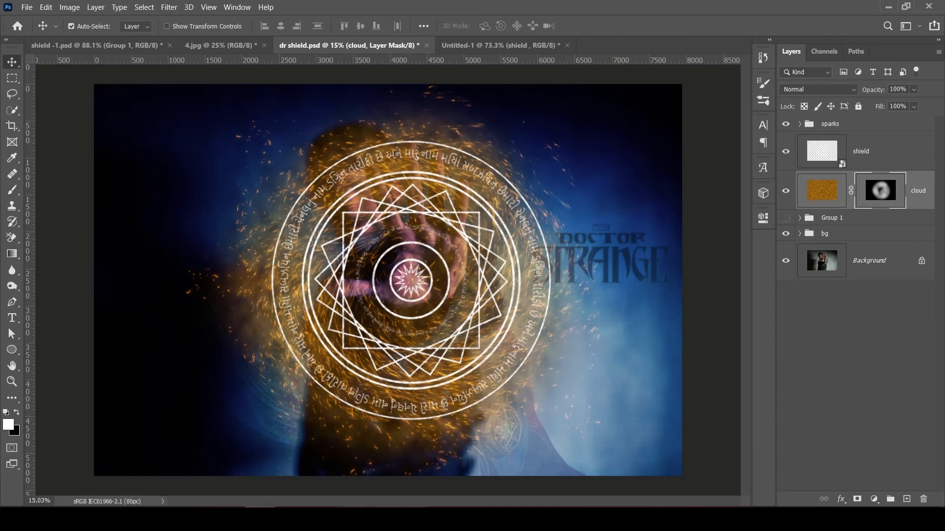
- Add an Outer Glow style to the shield layer with blend mode Normal
click(867, 160)
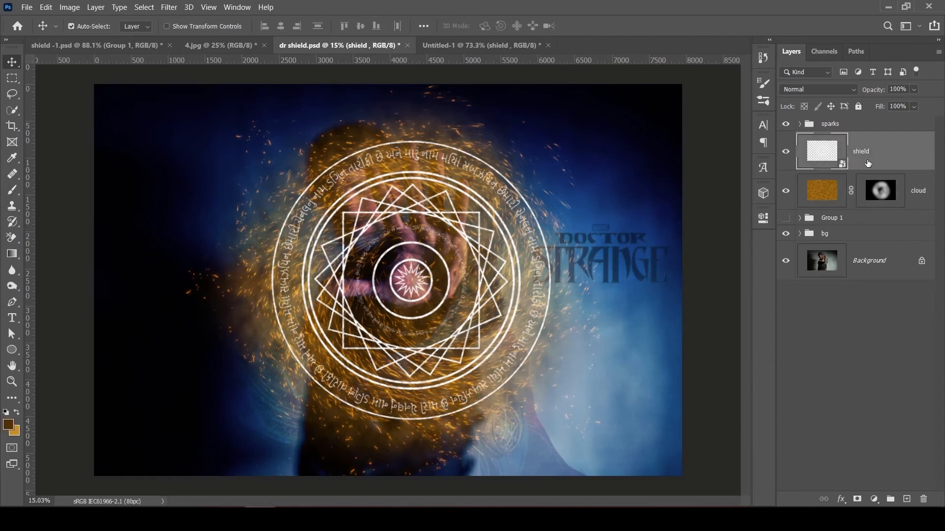
click(841, 500)
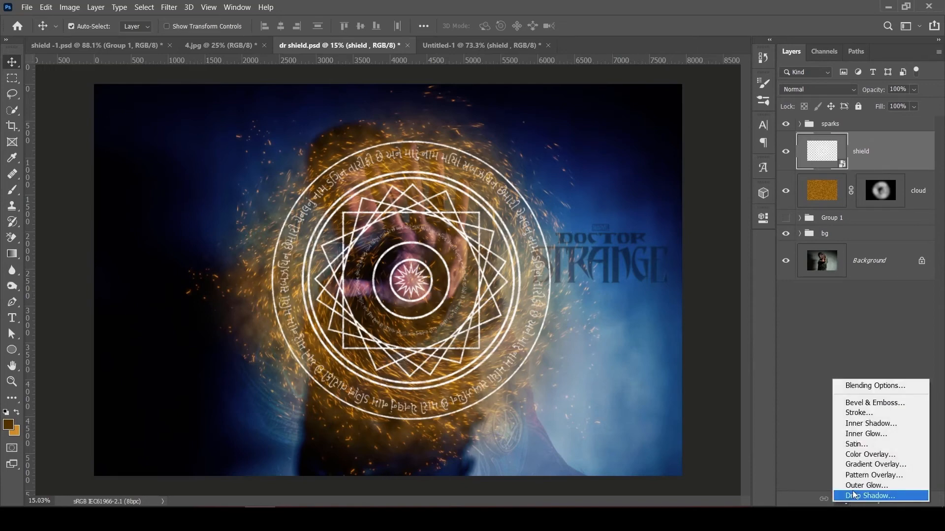
click(852, 486)
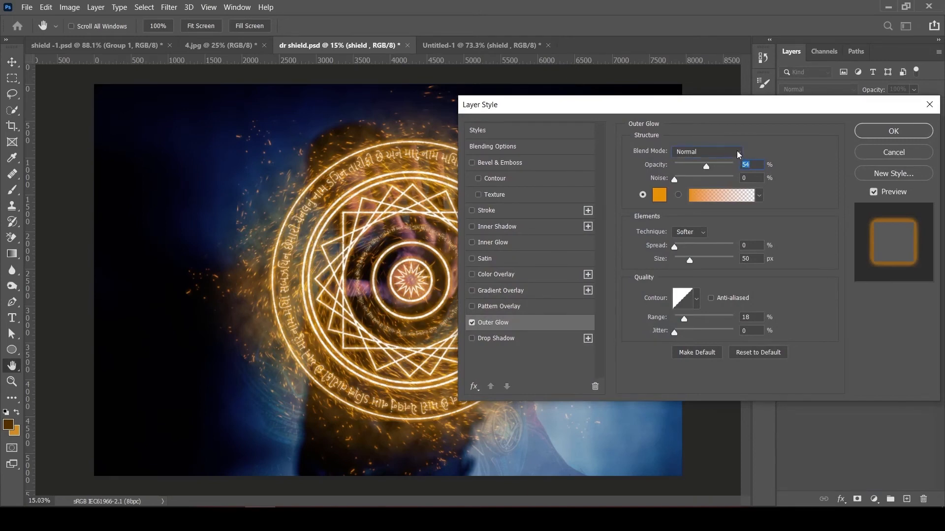
click(739, 155)
click(733, 162)
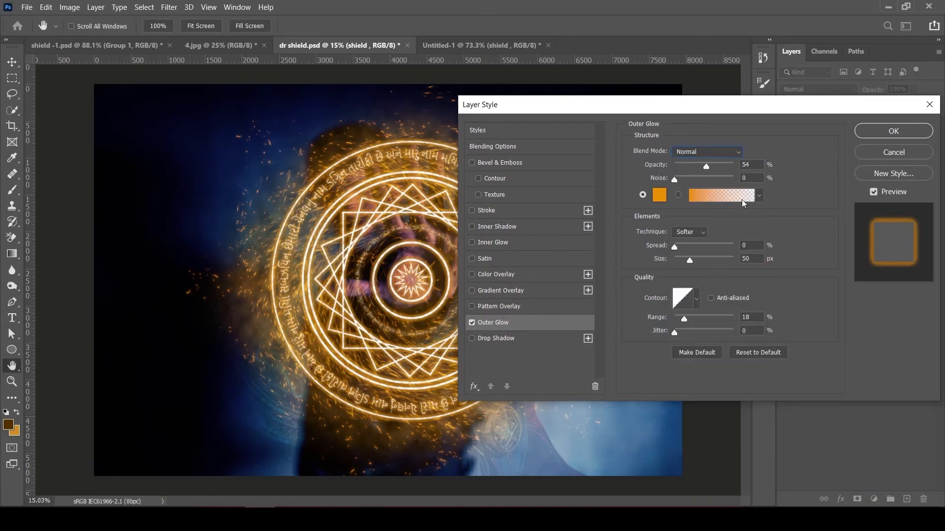
- Set the outer glow color to orange with saturation 100%, brightness 100% and green value 136
click(659, 196)
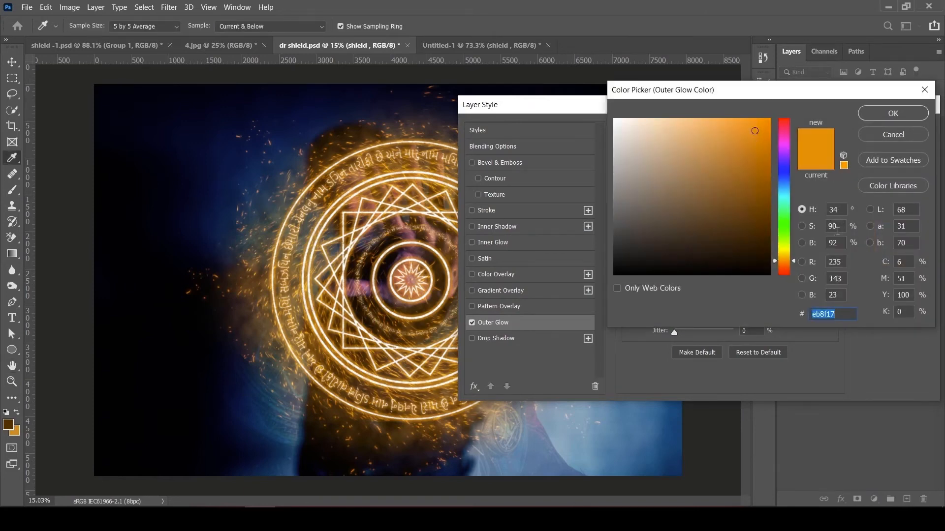
click(831, 226)
text(100)
click(838, 242)
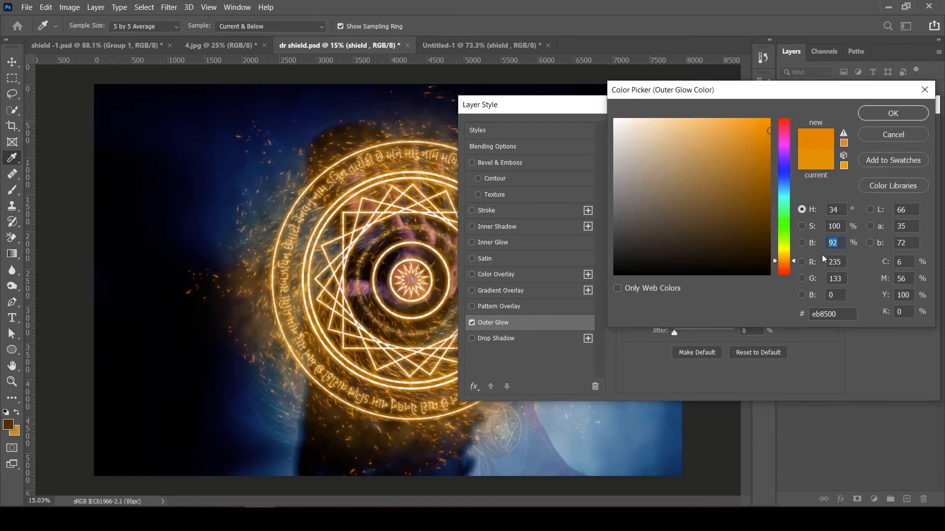
text(100)
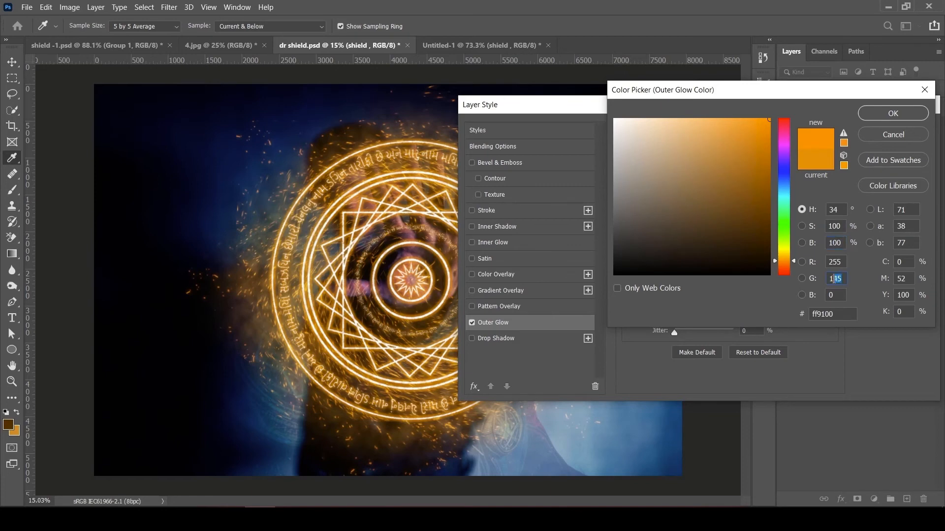
text(136)
click(892, 113)
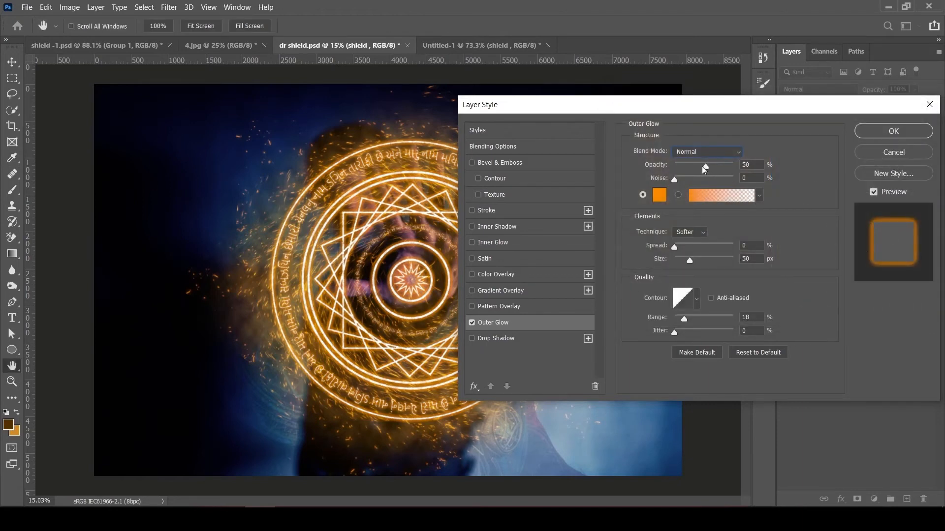
- Set the outer glow's opacity to 45%, keeping the spread at 0%
drag(703, 166, 701, 166)
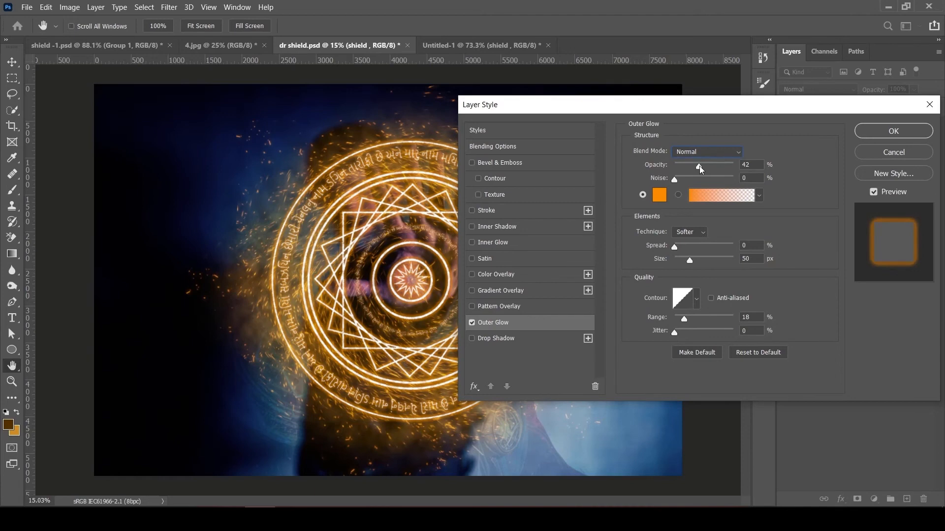
mouse_move(701, 169)
mouse_down()
mouse_move(724, 169)
mouse_move(699, 170)
mouse_up()
drag(702, 169, 701, 172)
click(665, 248)
- Add an Inner Glow style with 48% opacity to the shield layer and apply the layer style
click(471, 243)
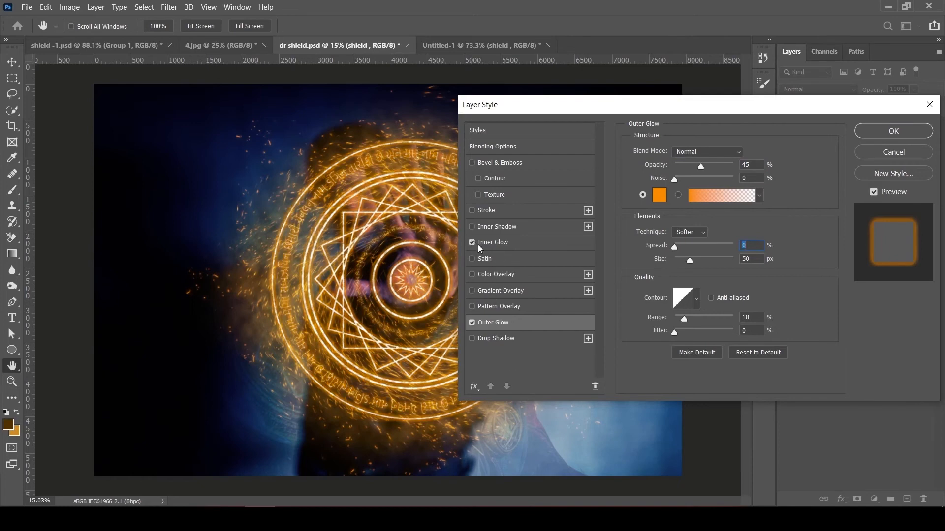
click(520, 246)
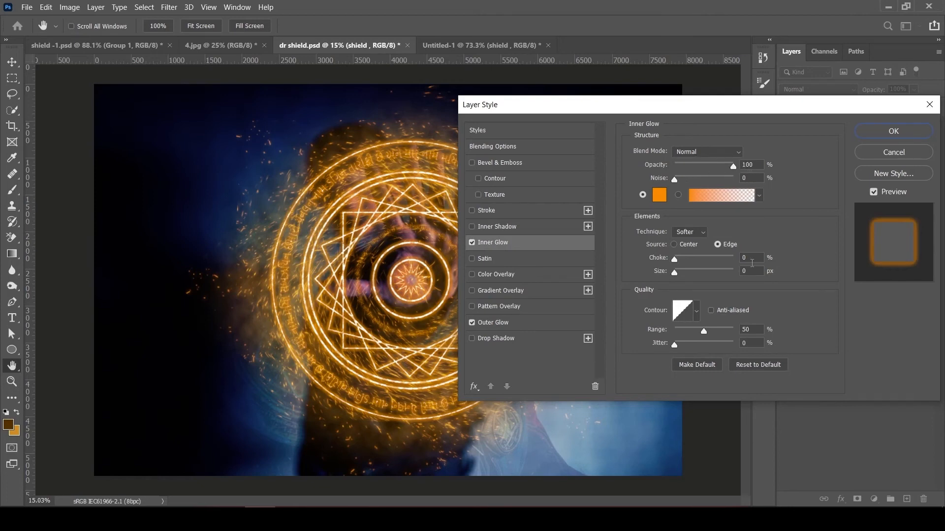
click(673, 272)
click(471, 243)
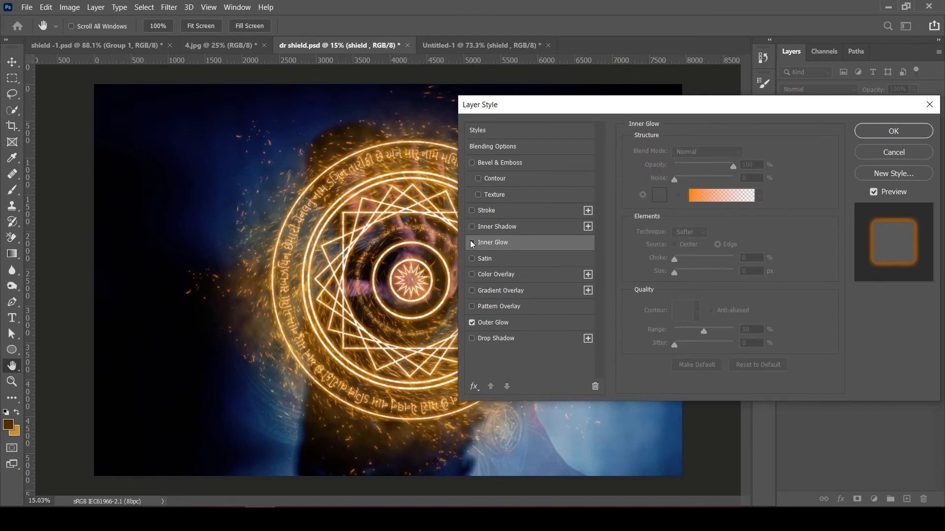
click(471, 242)
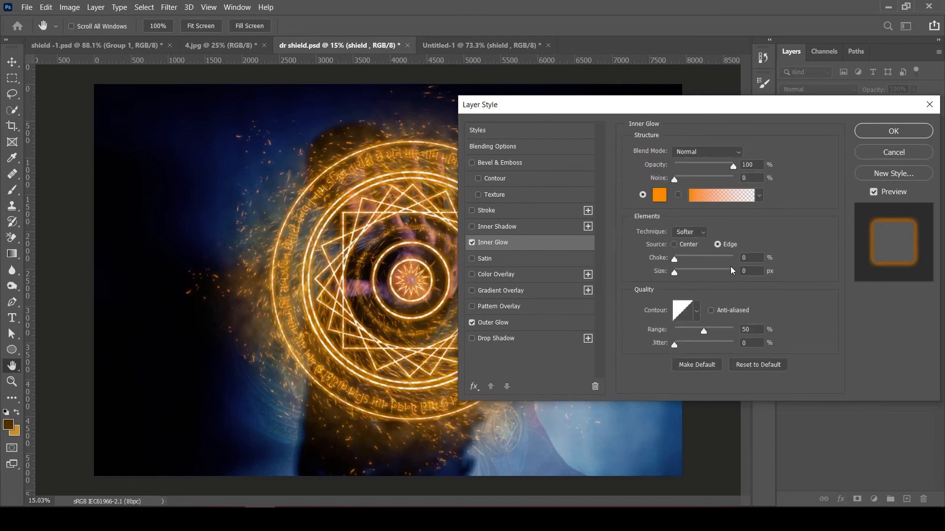
drag(731, 168, 703, 168)
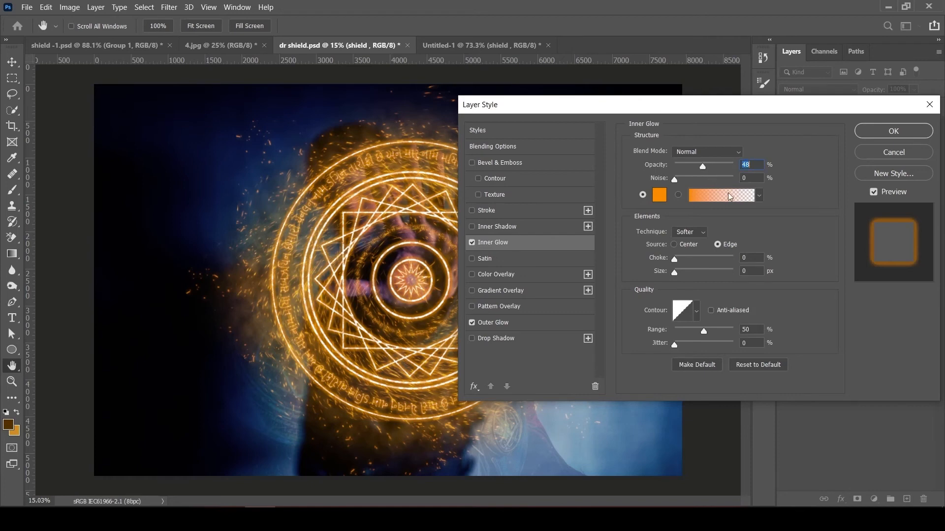
click(891, 131)
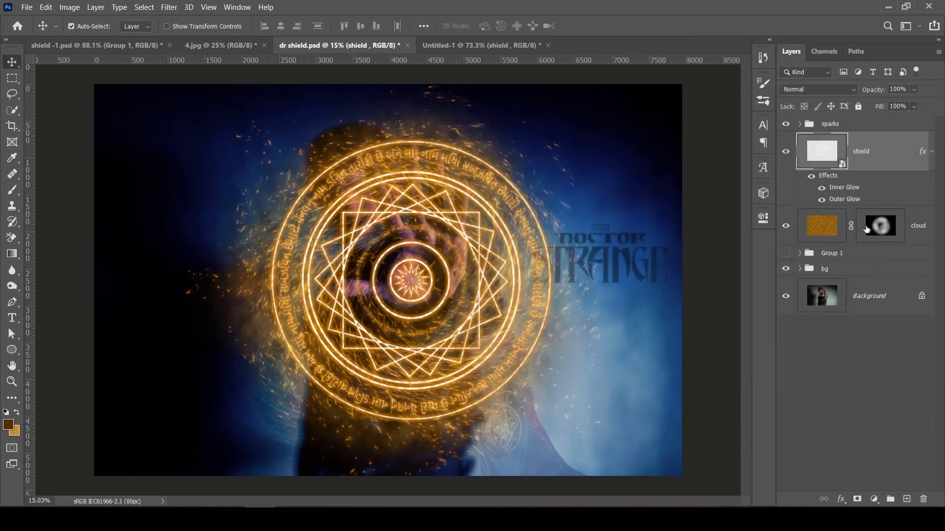
- Select the sparks group, shield layer and cloud layer together and duplicate them
click(860, 126)
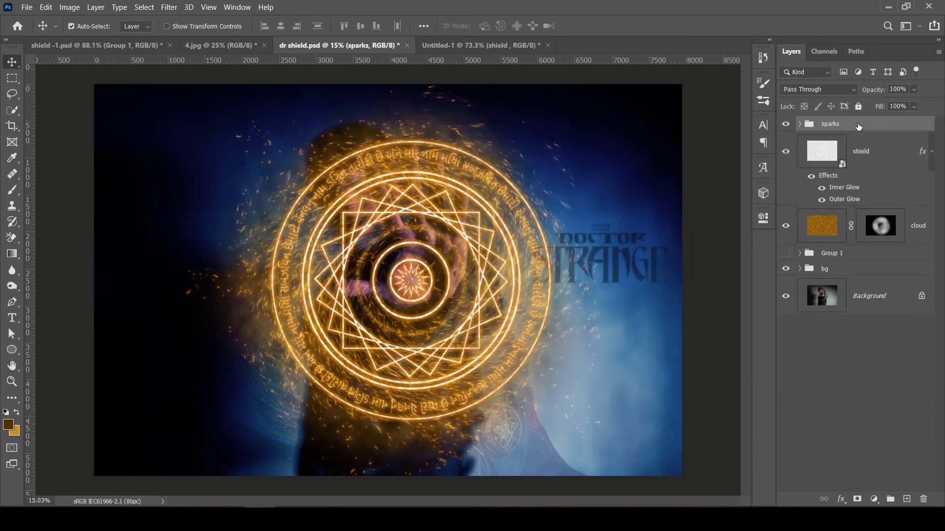
ctrl+click(871, 153)
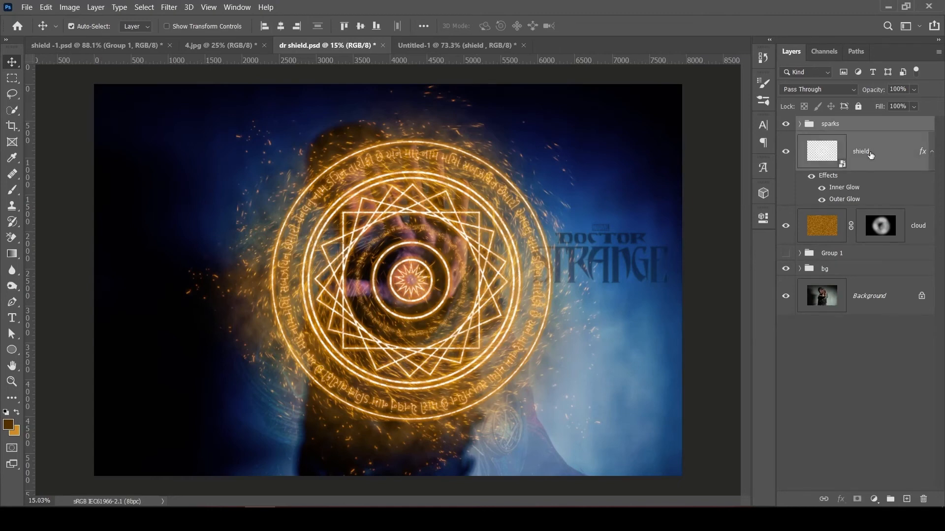
key(ctrl)
ctrl+click(883, 231)
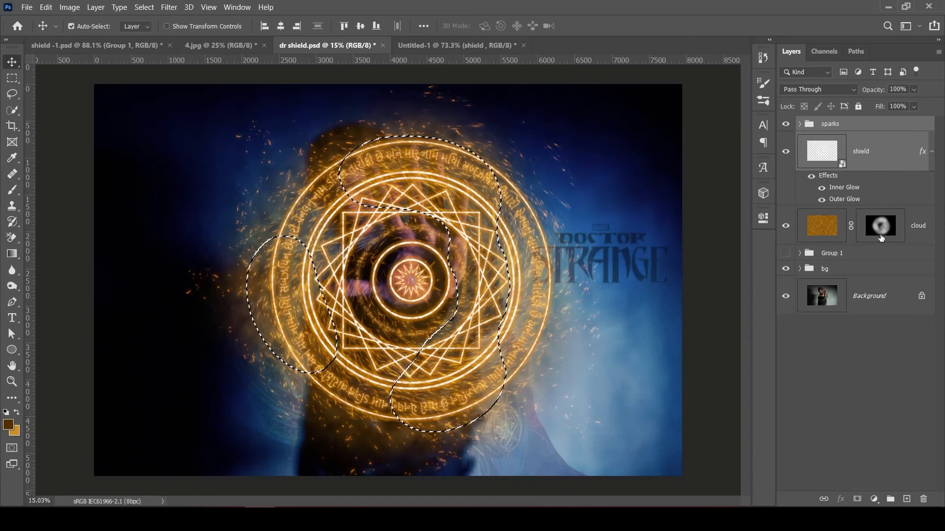
key(ctrl+d)
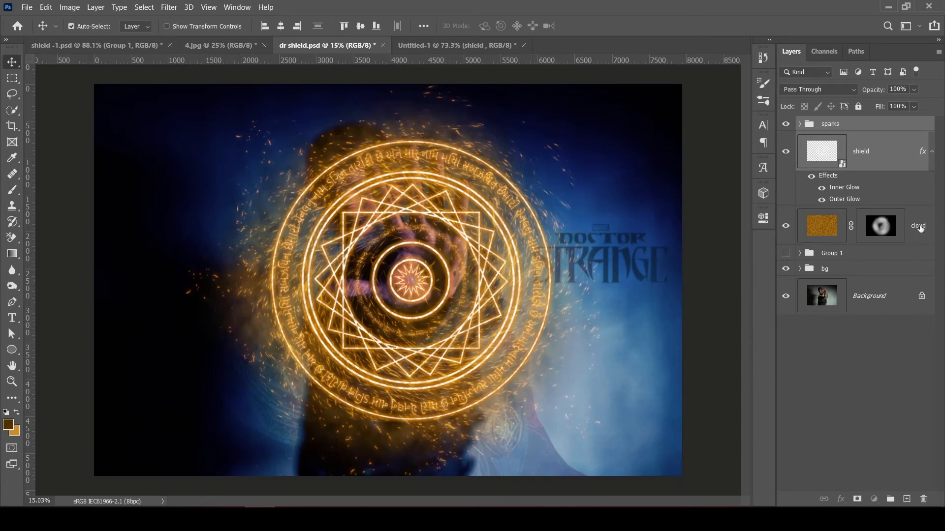
click(920, 227)
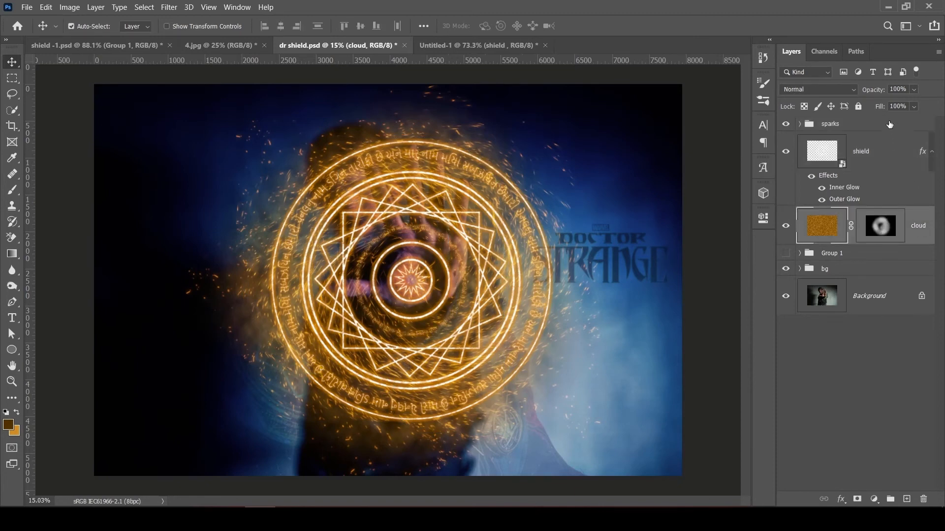
shift+click(871, 123)
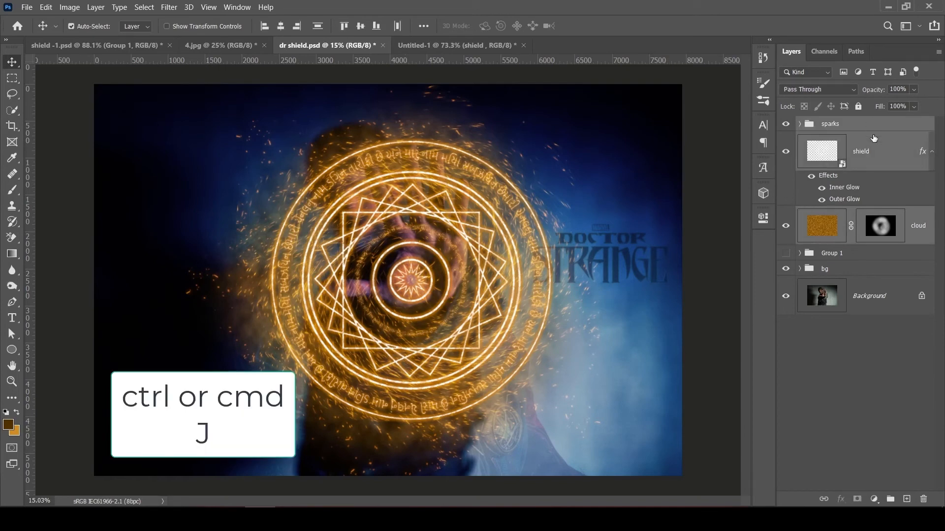
key(ctrl+j)
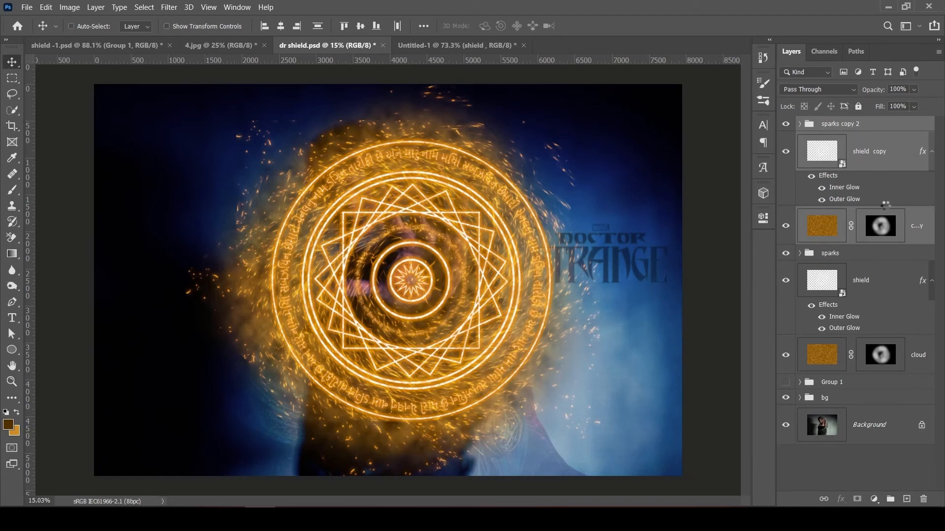
- Stamp all visible layers into a new top layer and make a rectangular selection around the shield and its sparks
key(ctrl+shift+alt+n)
key(ctrl+shift+alt+e)
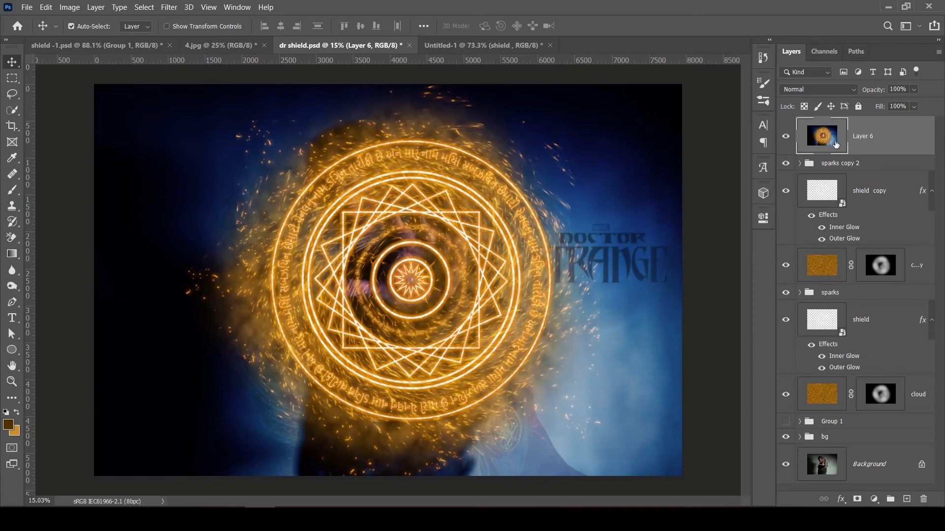
click(11, 79)
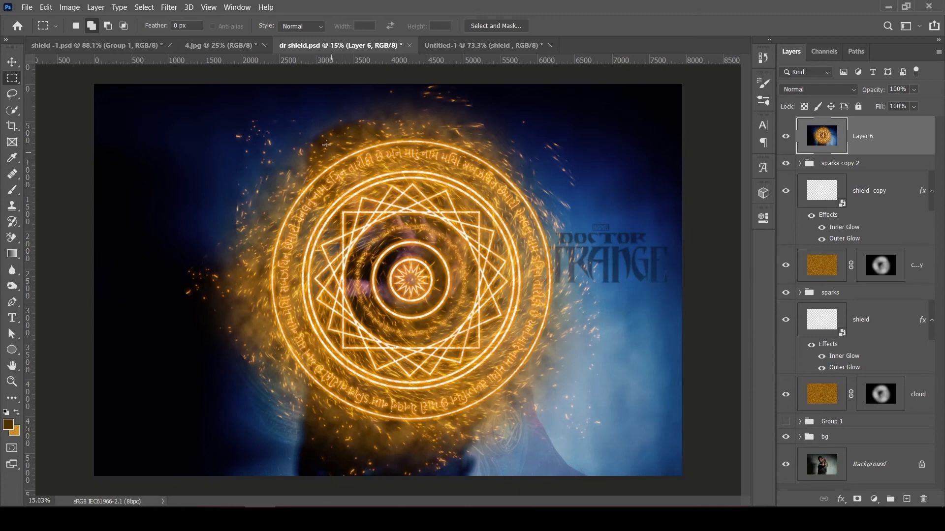
drag(220, 129, 598, 430)
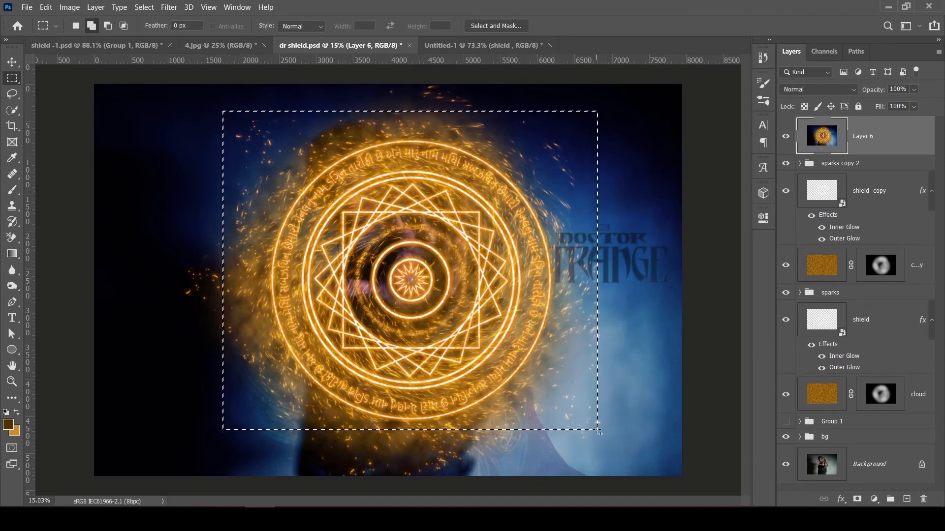
- Apply a Radial Blur with the Spin method and Good quality to the selected shield area, and deselect
click(170, 7)
mouse_move(204, 159)
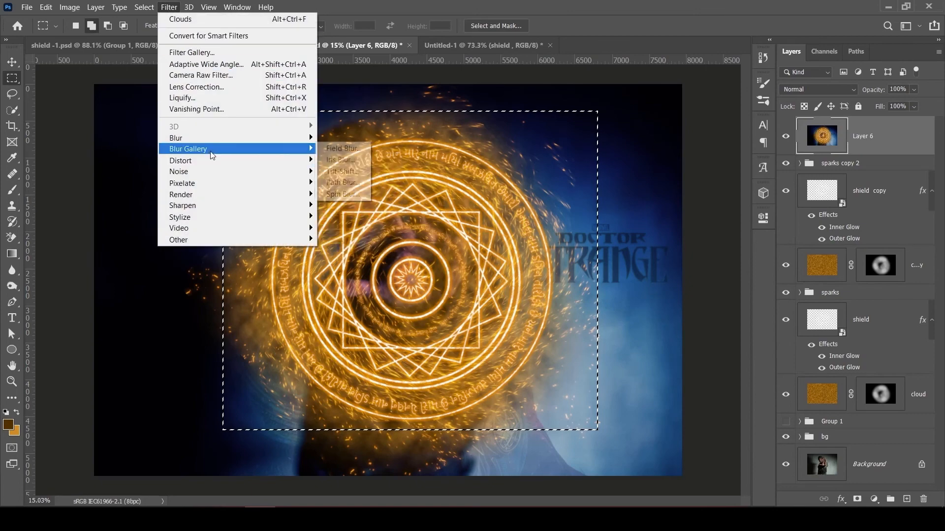
mouse_move(244, 141)
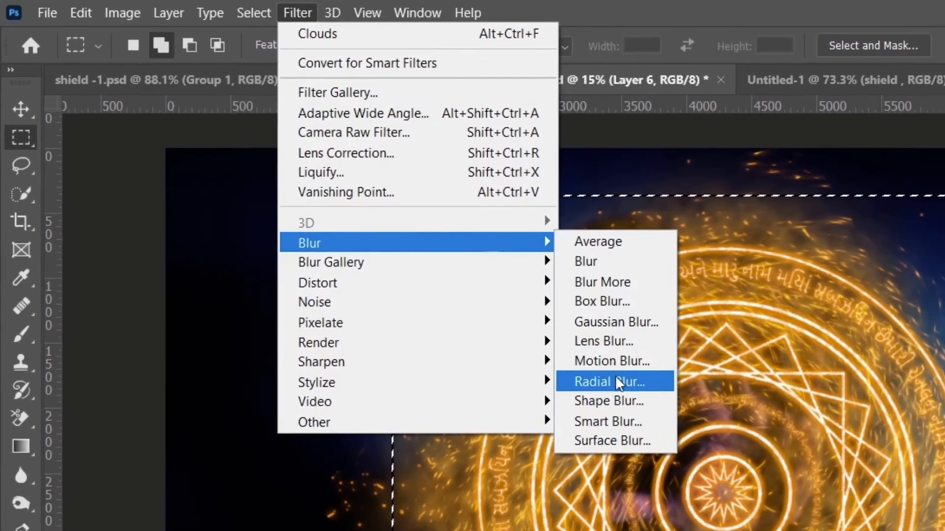
click(662, 407)
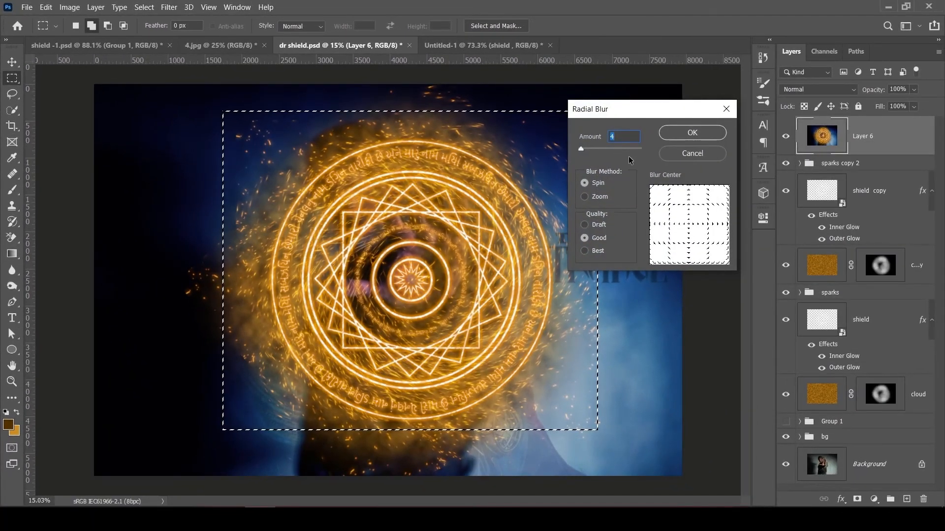
click(585, 184)
drag(579, 150, 583, 152)
key(Down)
key(Down)
key(Down)
click(693, 134)
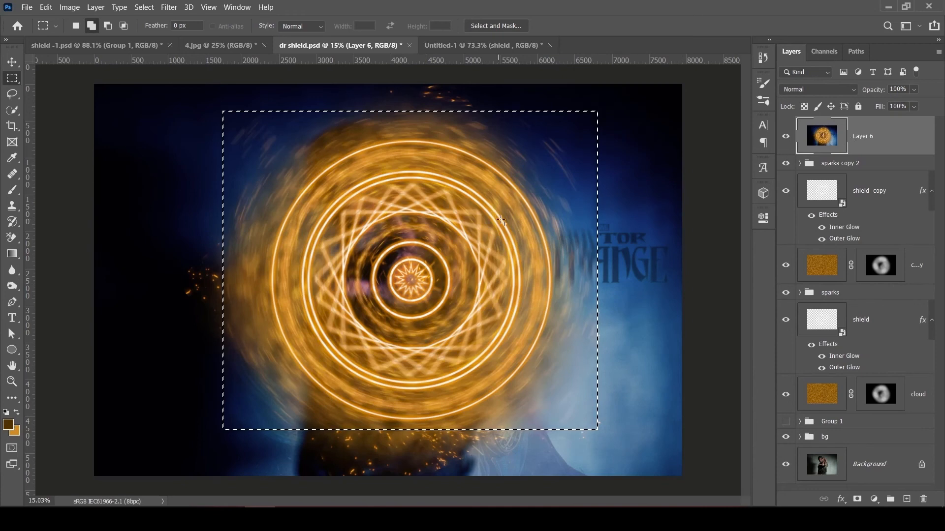
key(ctrl+d)
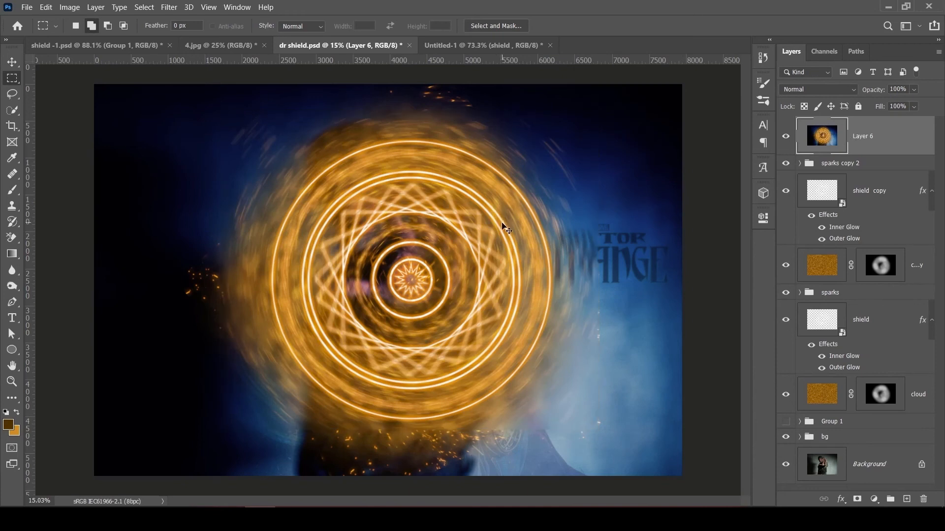
- Lower the opacity of the blurred merged layer to 28%
click(914, 89)
click(894, 102)
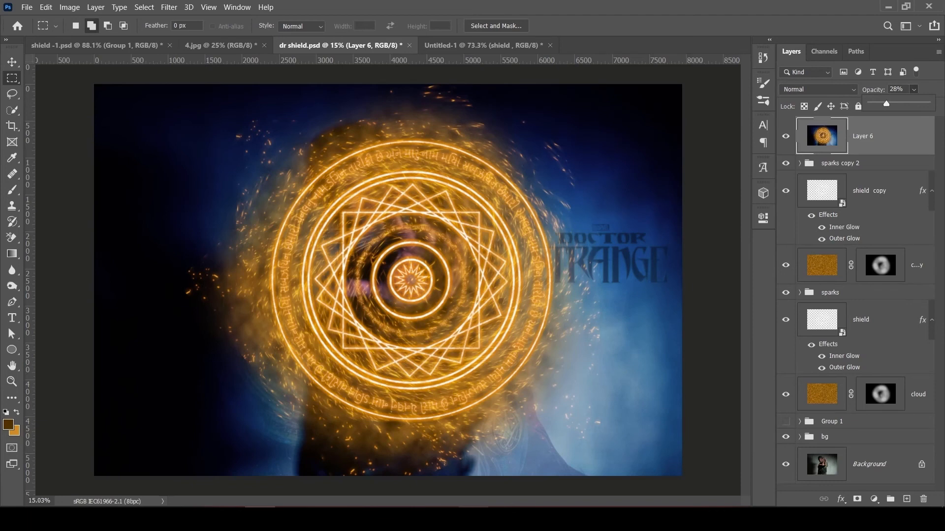
click(675, 201)
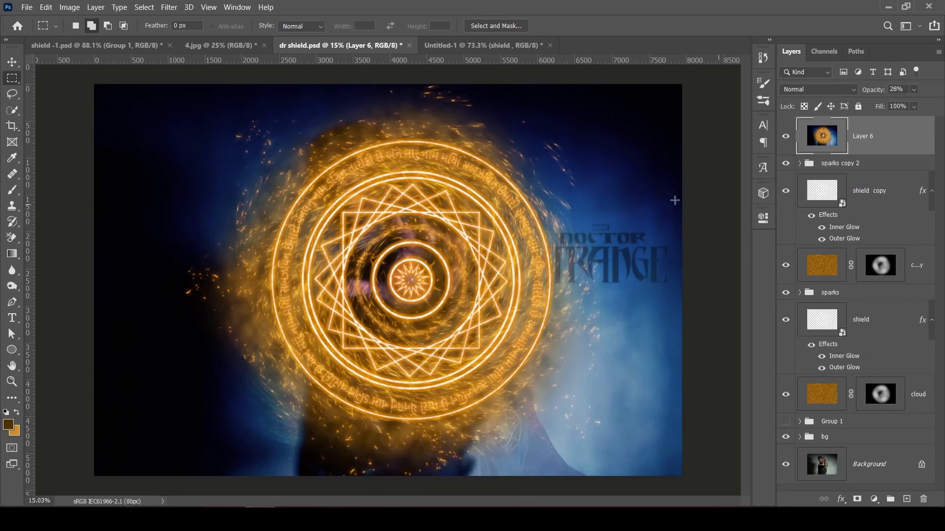
- Darken the blurred merged layer's midtones slightly with a Levels adjustment
click(70, 7)
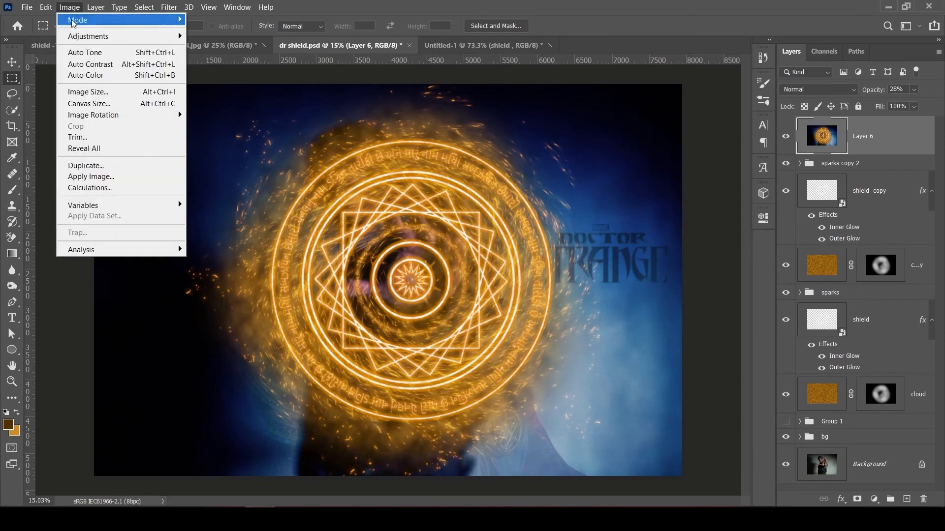
mouse_move(165, 35)
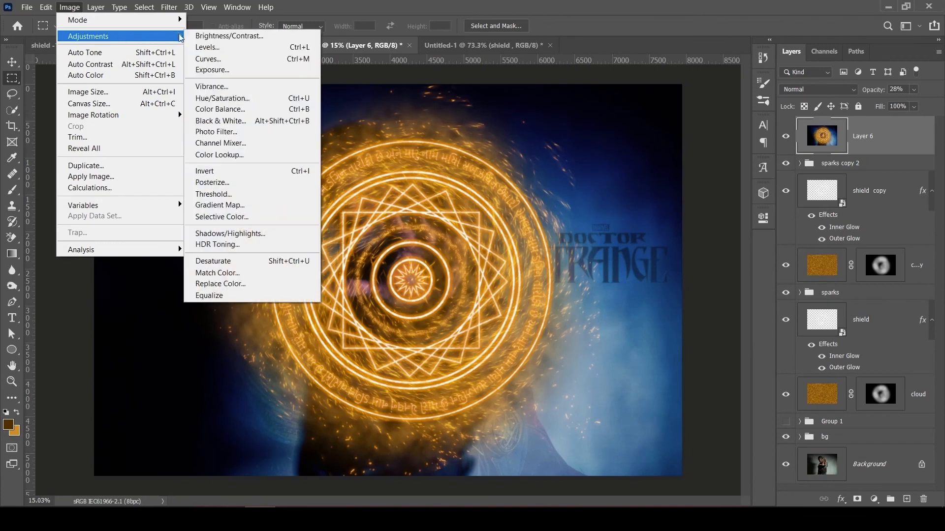
click(196, 47)
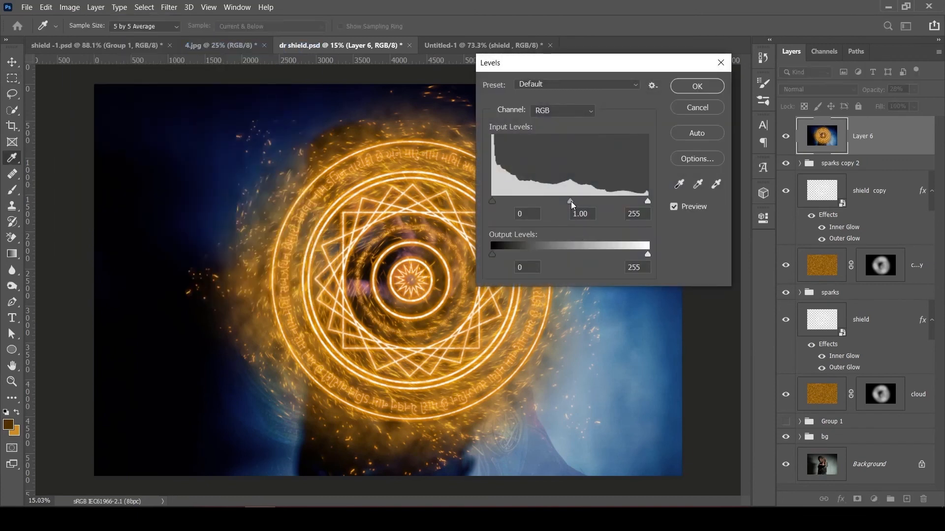
mouse_move(571, 201)
mouse_down()
mouse_move(554, 200)
mouse_move(576, 200)
mouse_up()
click(702, 89)
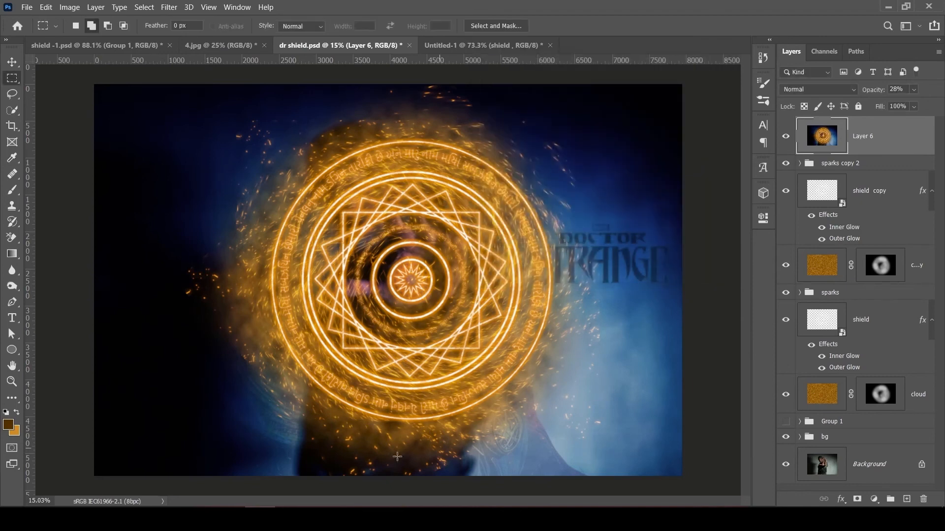
- Create a new layer above the blurred merged layer and name it spots
click(12, 61)
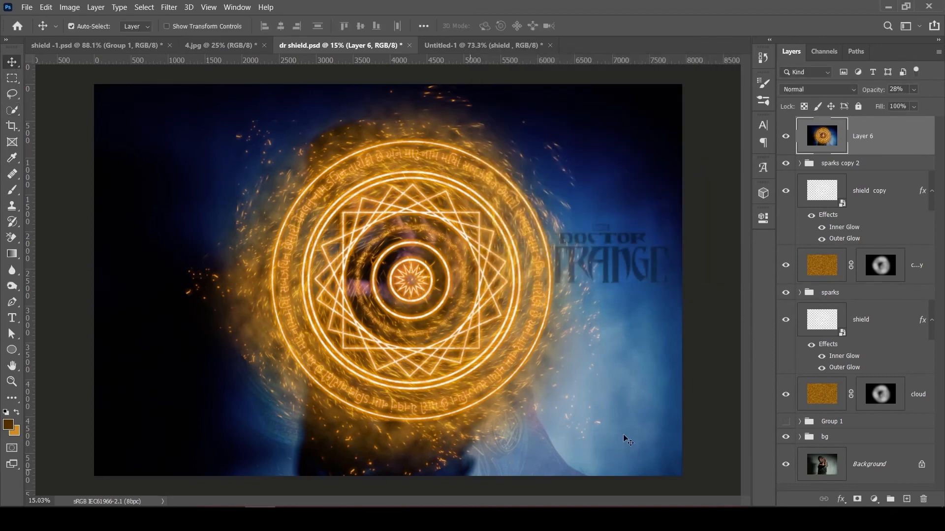
click(906, 499)
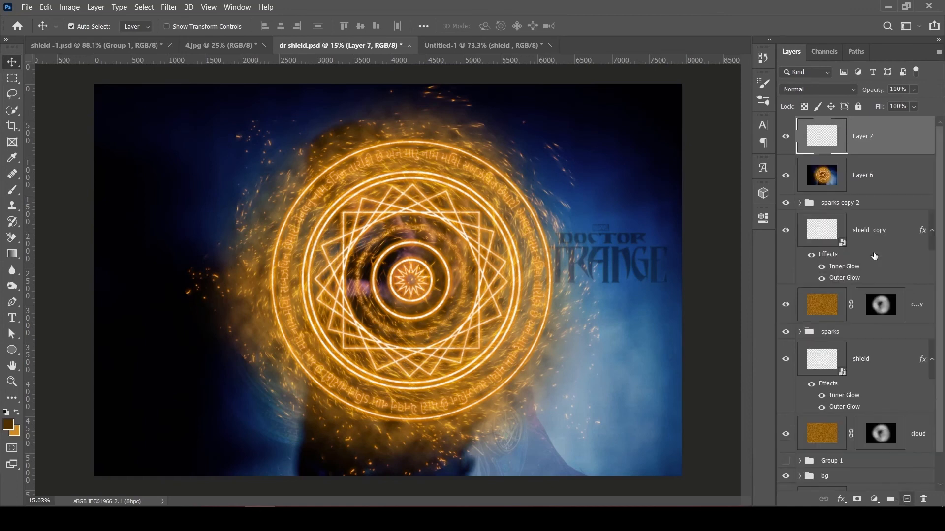
double_click(863, 138)
text(spots)
key(Return)
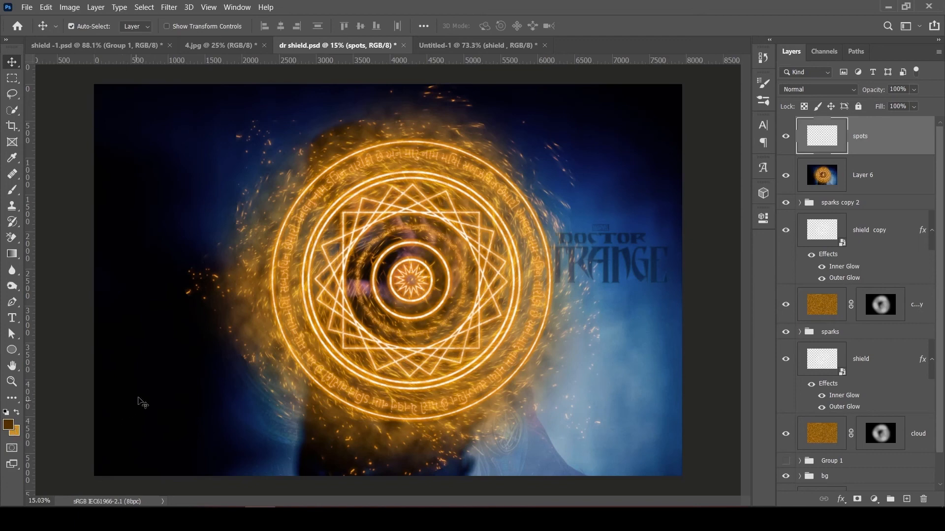
- Set up the Brush tool with white as the foreground color, a 400 px size and 100% opacity
key(d)
key(x)
click(12, 191)
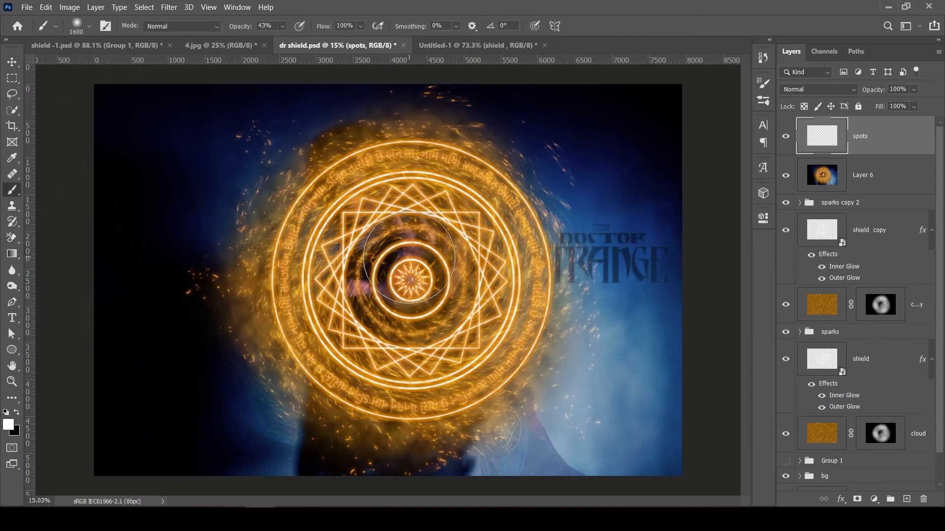
key(bracketleft)
key(bracketleft)
key(bracketleft)
key(bracketleft)
key(bracketleft)
key(bracketleft)
key(bracketleft)
key(bracketleft)
key(bracketleft)
key(bracketleft)
key(bracketleft)
key(bracketleft)
click(281, 26)
drag(289, 42, 321, 40)
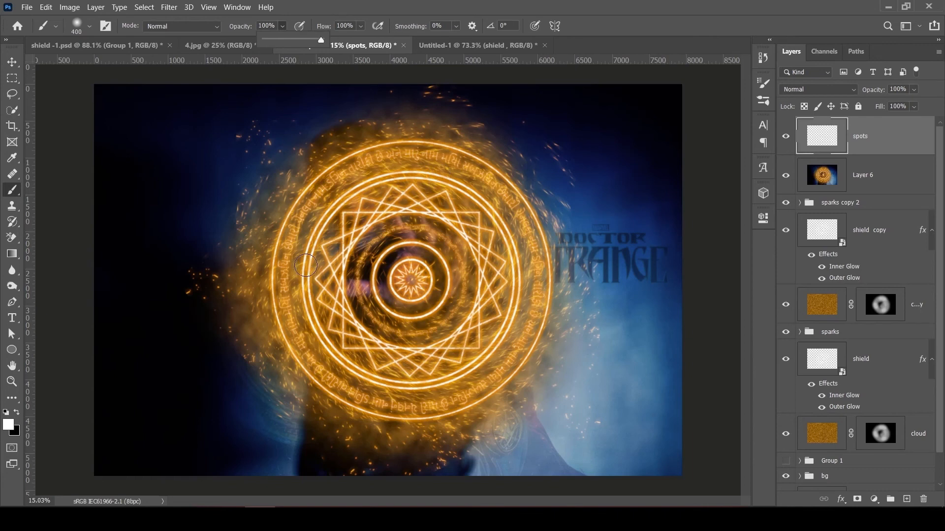
- Paint soft white light spots on the shield's inner ring: 400 px at upper left, 800 px near the top and 500 px at right
click(308, 227)
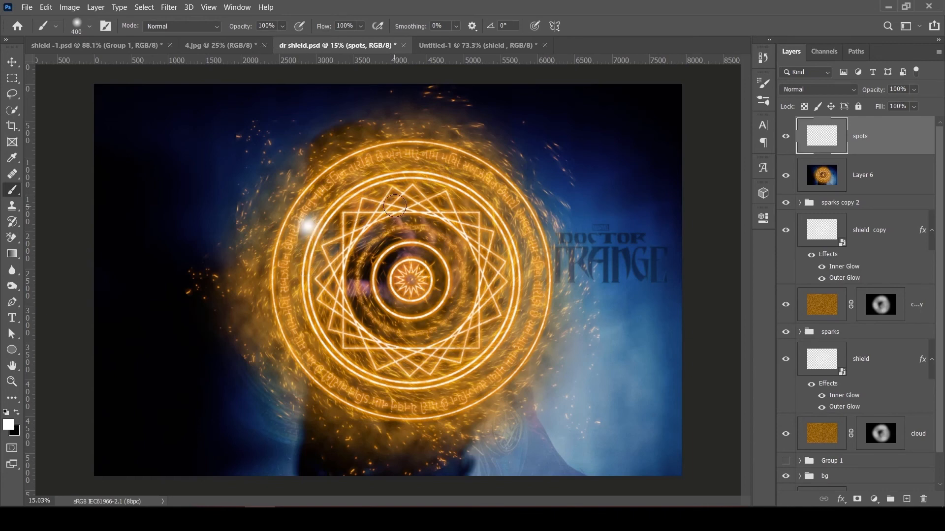
key(bracketright)
key(bracketright)
key(bracketright)
key(bracketright)
click(430, 184)
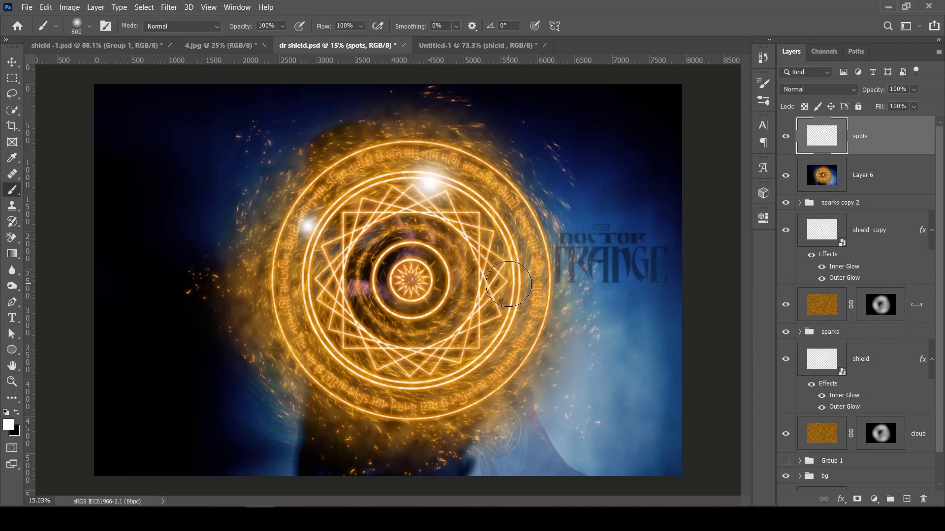
key(bracketleft)
key(bracketleft)
key(bracketleft)
click(509, 284)
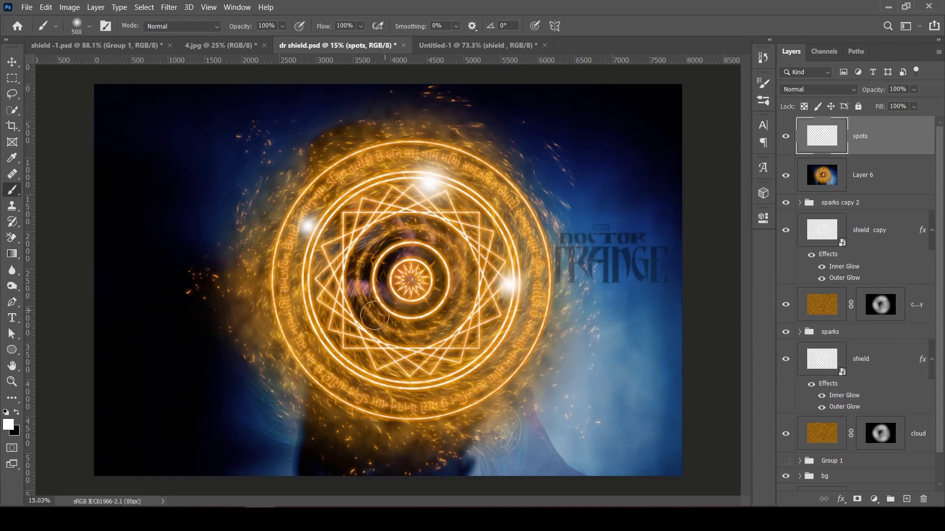
- Paint white spots on the shield: 900 px at lower left, 700 px at lower right, 500 px at left and on the outer ring's upper left
key(bracketright)
key(bracketright)
key(bracketright)
key(bracketright)
click(342, 367)
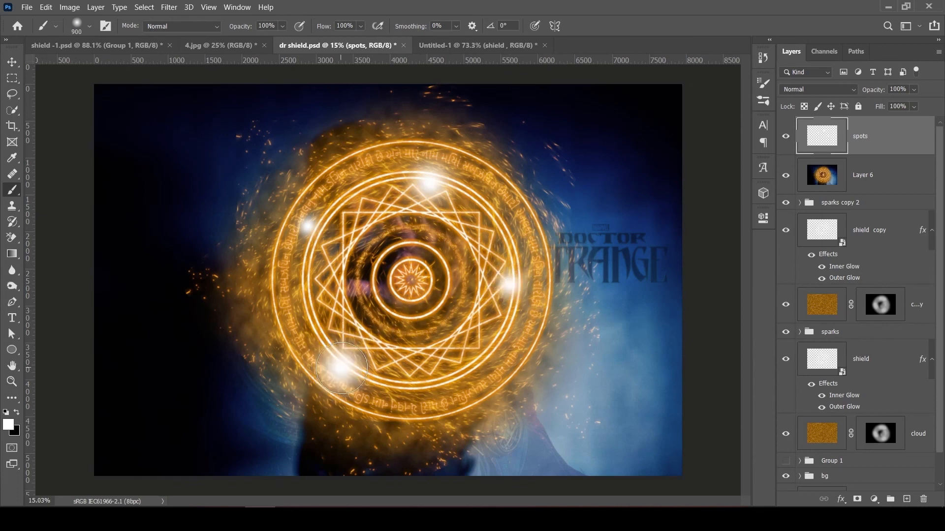
key(bracketleft)
key(bracketleft)
click(455, 364)
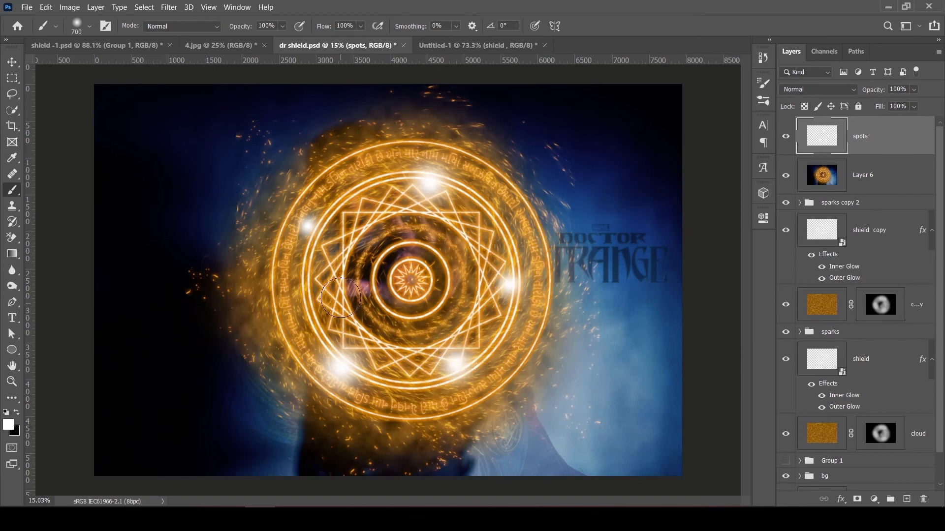
key(bracketleft)
key(bracketleft)
click(309, 298)
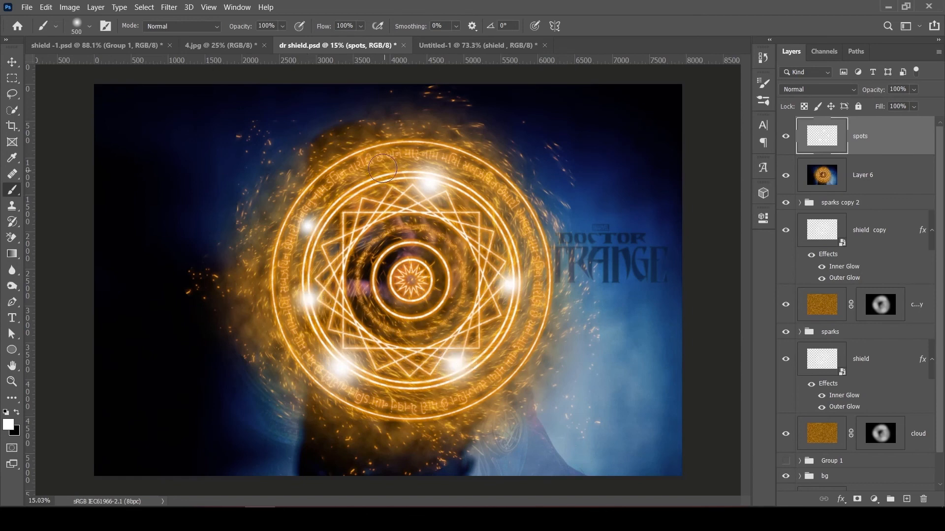
click(362, 154)
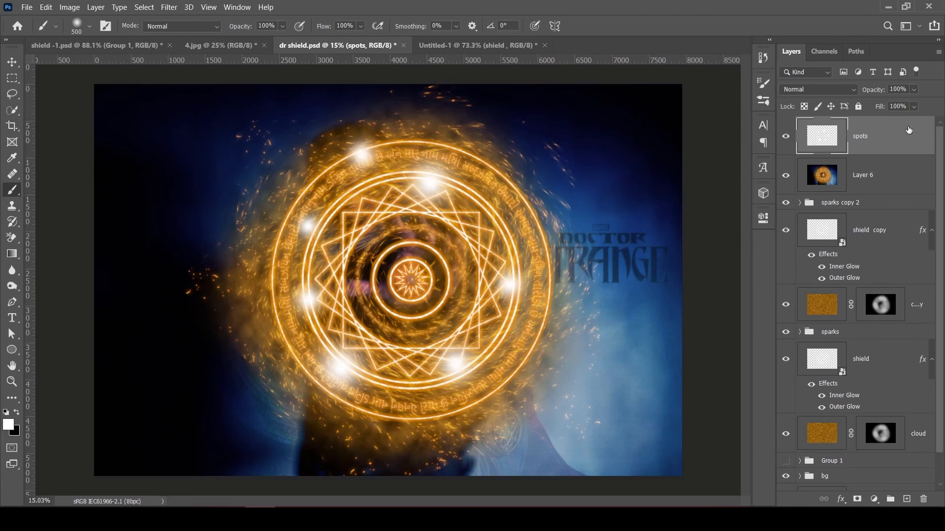
- Blend the spots layer as Color Dodge with 55% fill opacity and Transparency Shapes Layer turned off
double_click(898, 139)
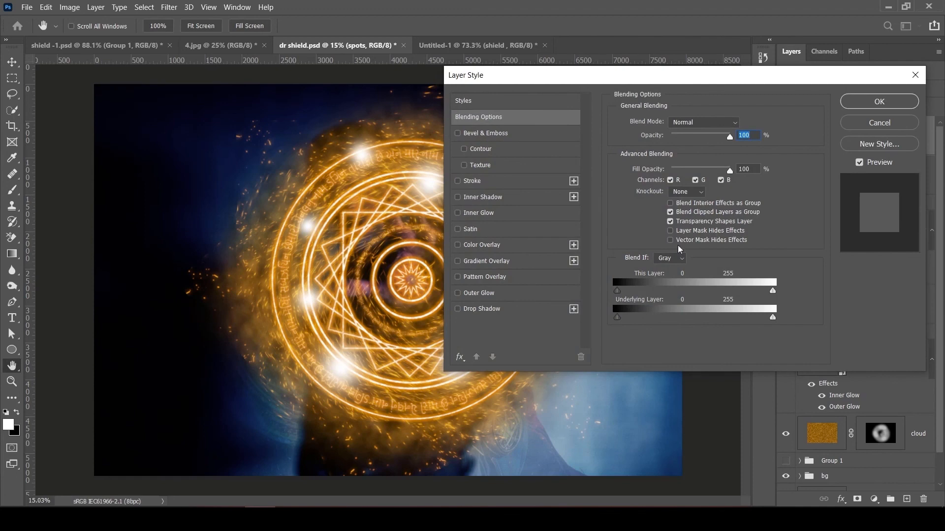
click(737, 123)
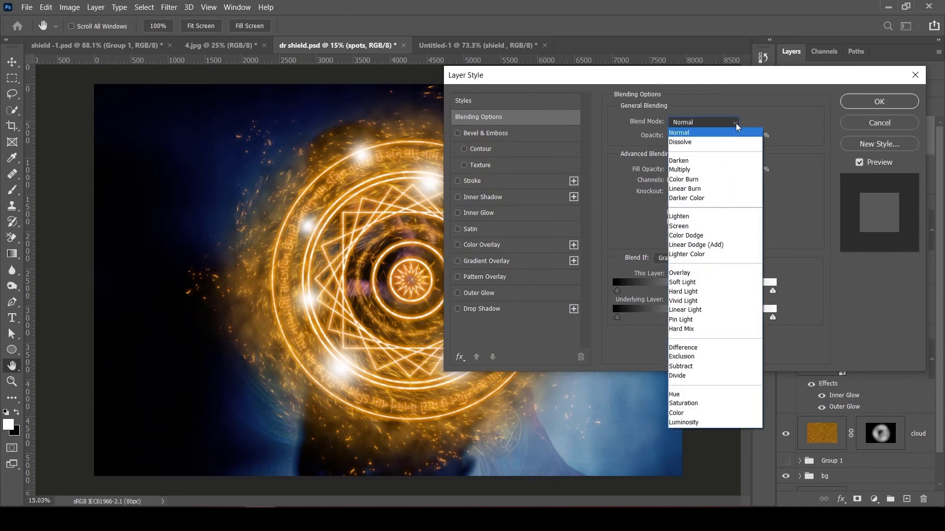
click(712, 241)
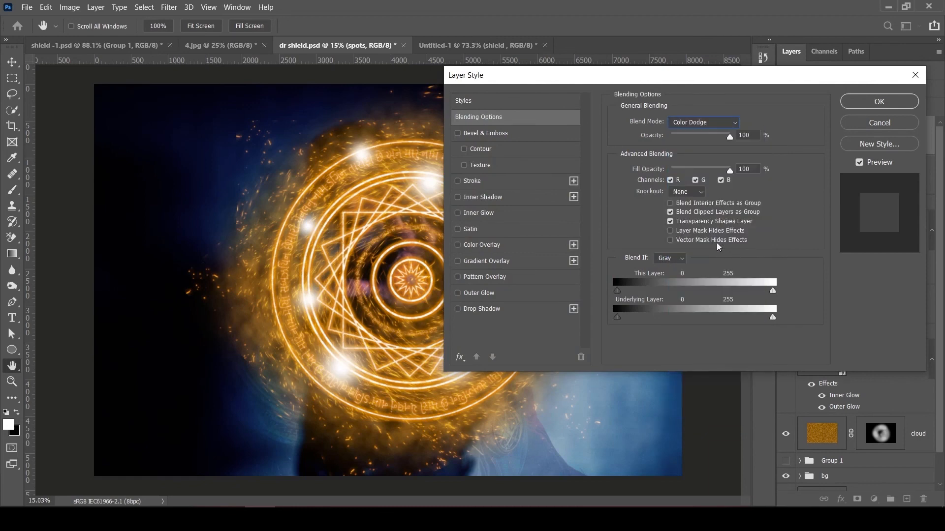
drag(729, 169, 704, 173)
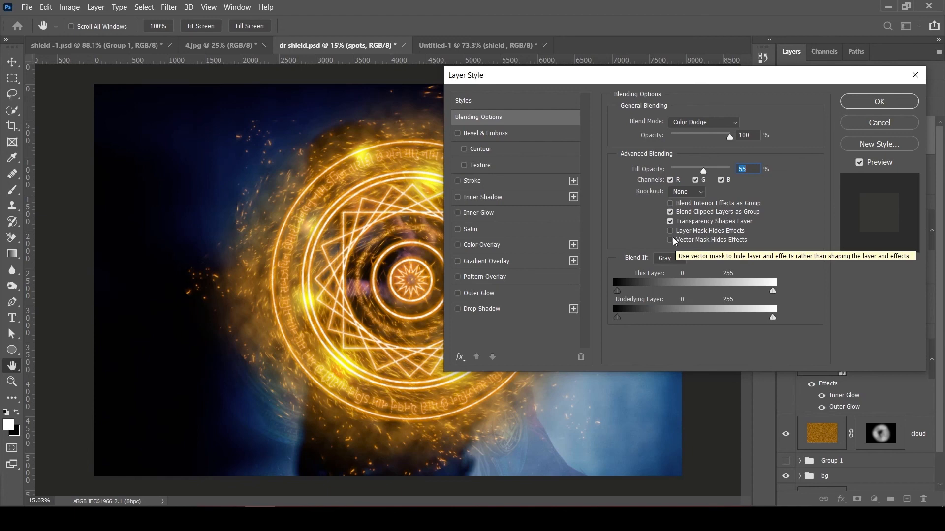
click(670, 221)
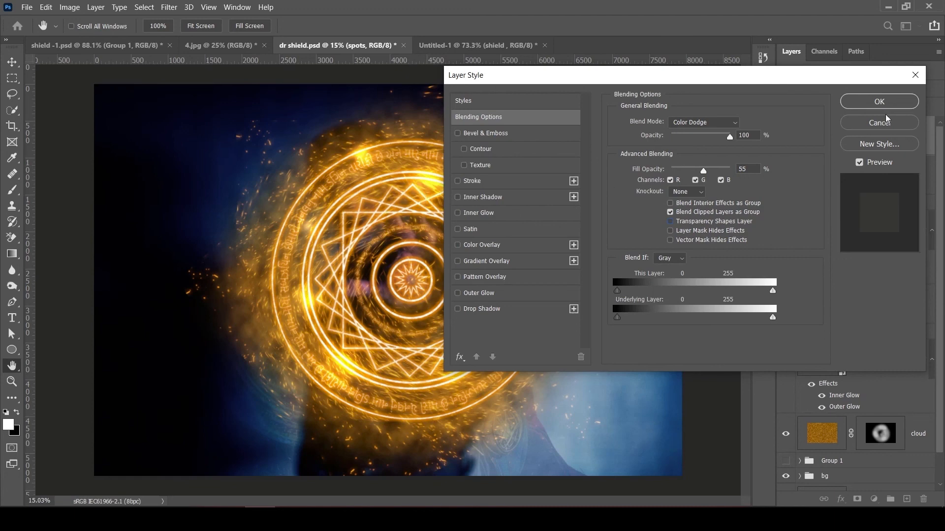
click(871, 103)
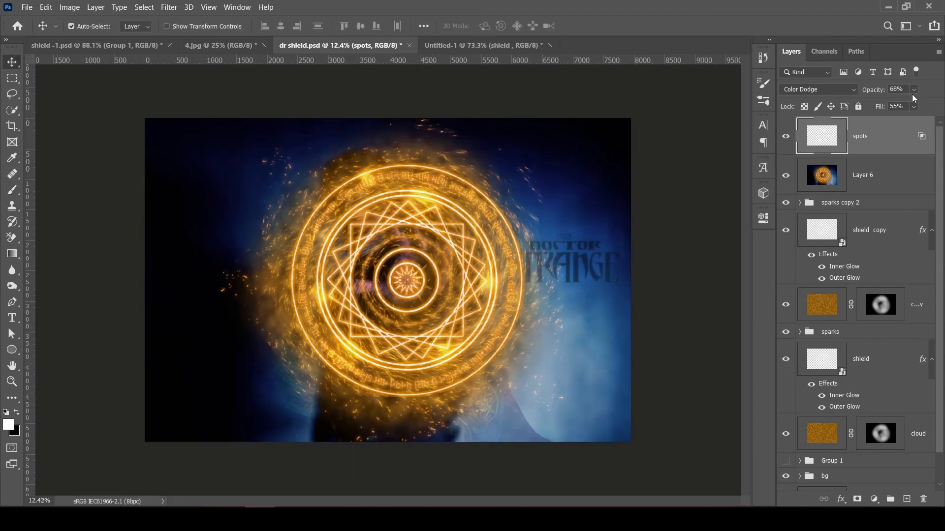
- Set the spots layer's opacity to 100%
drag(913, 90, 917, 103)
click(914, 89)
click(914, 89)
drag(918, 101, 937, 103)
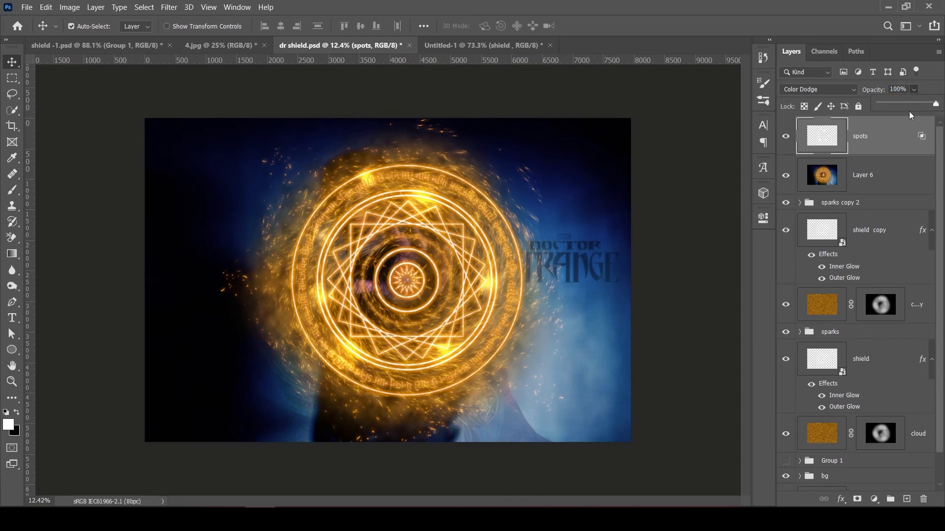
click(931, 88)
- Soften the light spots by setting the spots layer's fill to 49% and its opacity to 80%
click(914, 106)
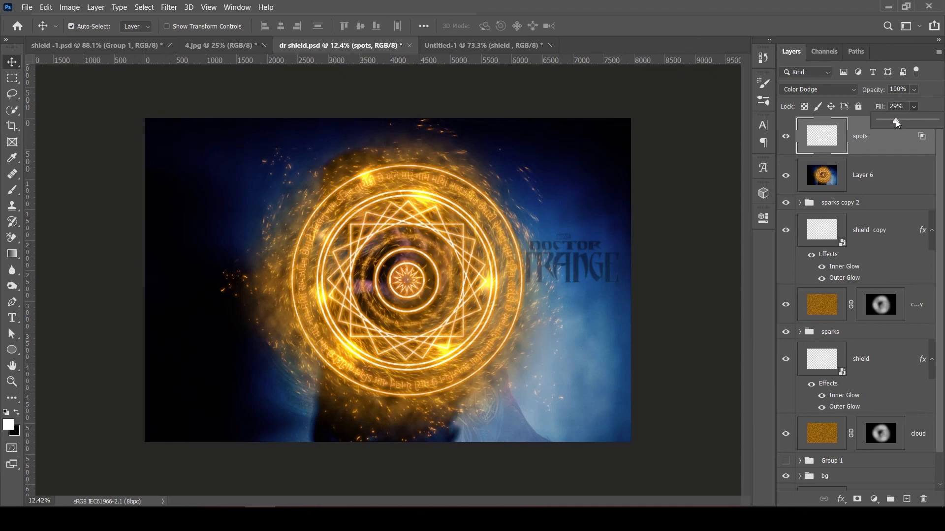
drag(896, 119, 893, 119)
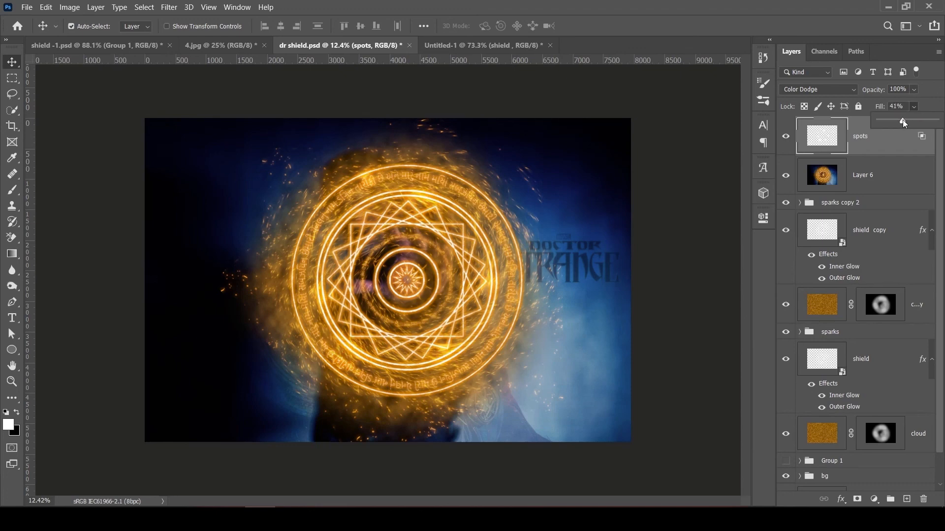
mouse_move(909, 119)
mouse_down()
mouse_move(899, 121)
mouse_move(907, 123)
mouse_up()
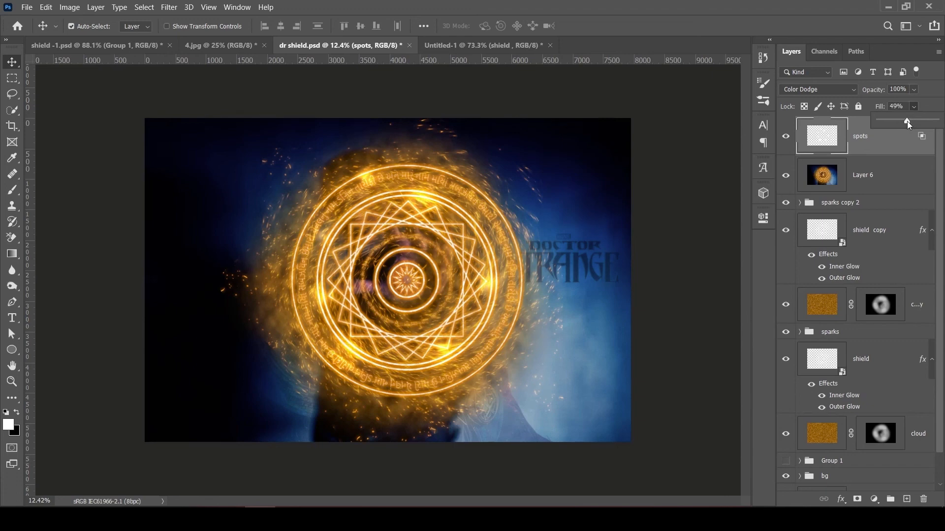
click(914, 92)
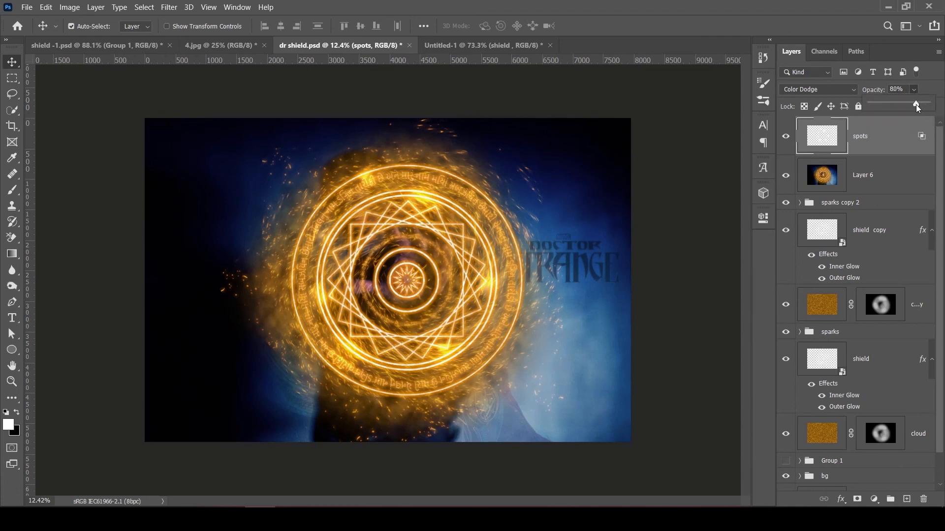
click(928, 83)
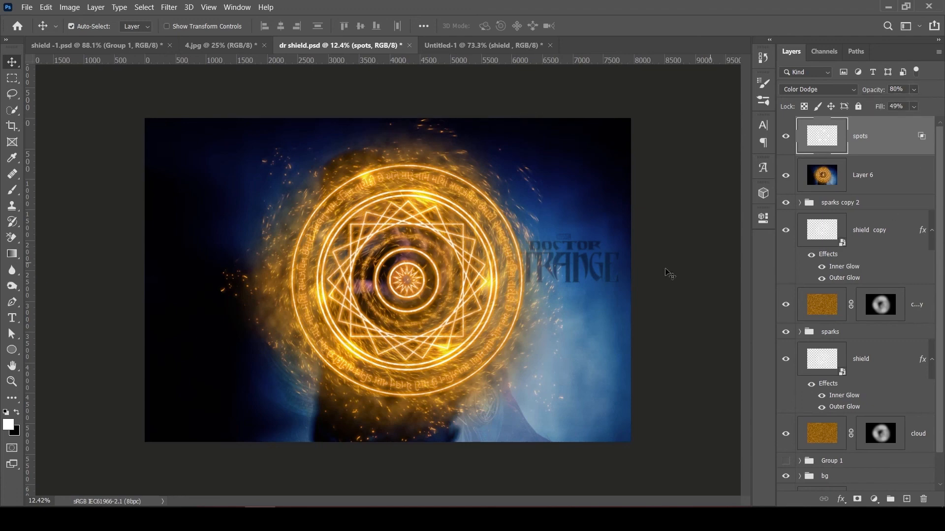